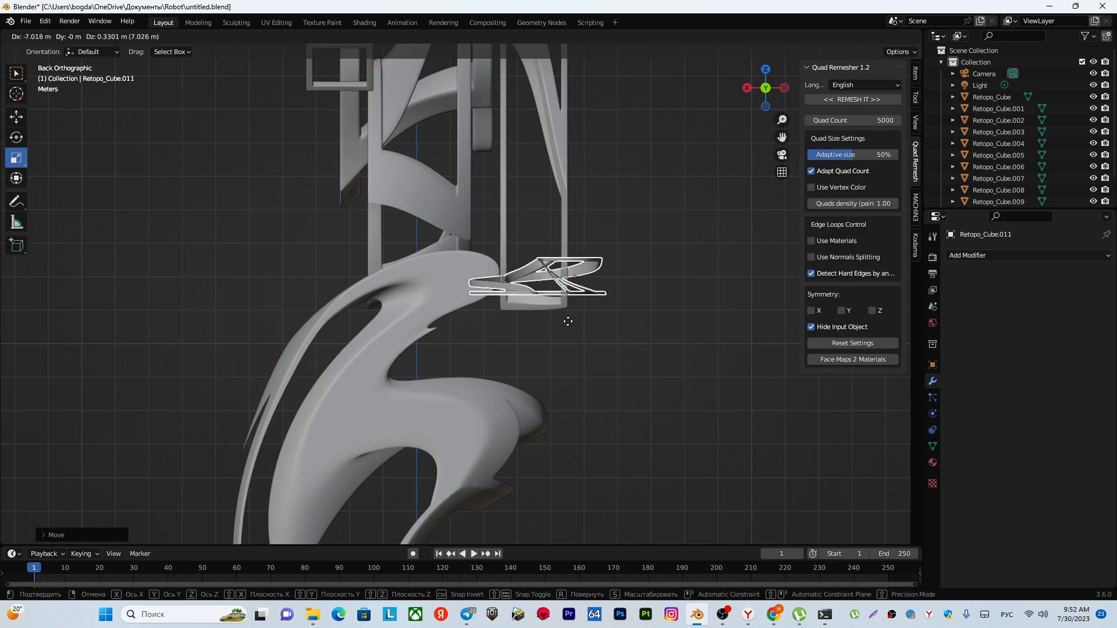
Move the wrist piece to the lower end of the forearm strands in the side view.
{"action": "middle_click_drag", "start_coordinate": [508, 281], "coordinate": [641, 292], "text": "alt"}
{"action": "scroll", "coordinate": [565, 300], "scroll_direction": "down", "scroll_amount": 2}
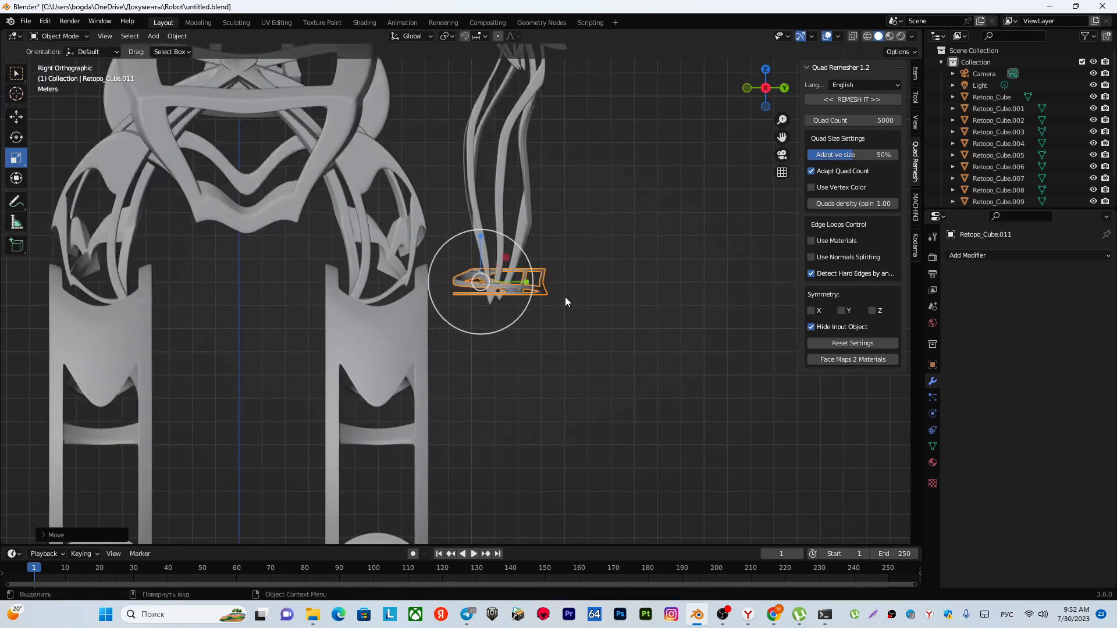
{"action": "scroll", "coordinate": [535, 317], "scroll_direction": "up", "scroll_amount": 2}
{"action": "key", "text": "g"}
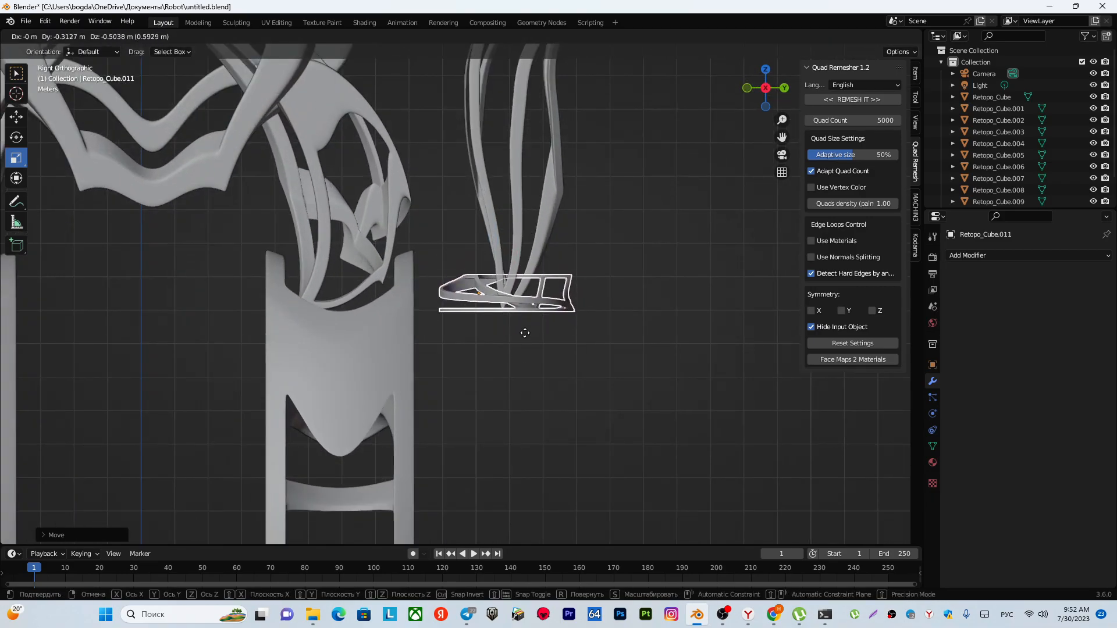
{"action": "left_click", "coordinate": [530, 319]}
{"action": "mouse_move", "coordinate": [529, 319]}
{"action": "middle_mouse_down"}
{"action": "mouse_move", "coordinate": [470, 334]}
{"action": "mouse_move", "coordinate": [427, 389]}
{"action": "mouse_move", "coordinate": [530, 320]}
{"action": "middle_mouse_up"}
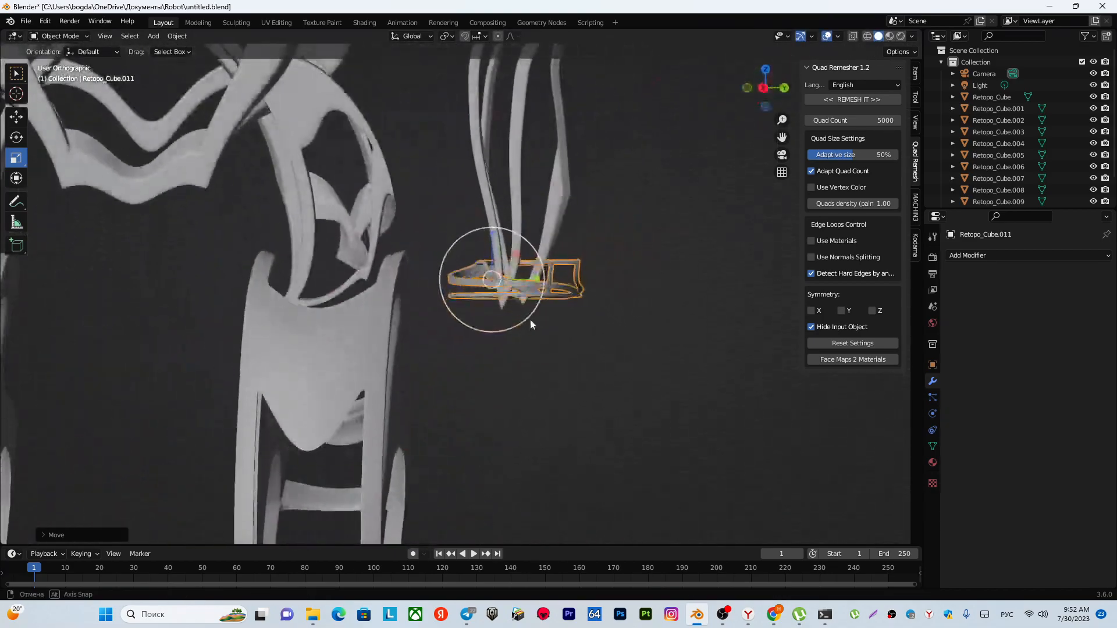
Scale the wrist piece down slightly and lower it a little along the Z axis under the forearm.
{"action": "key", "text": "s"}
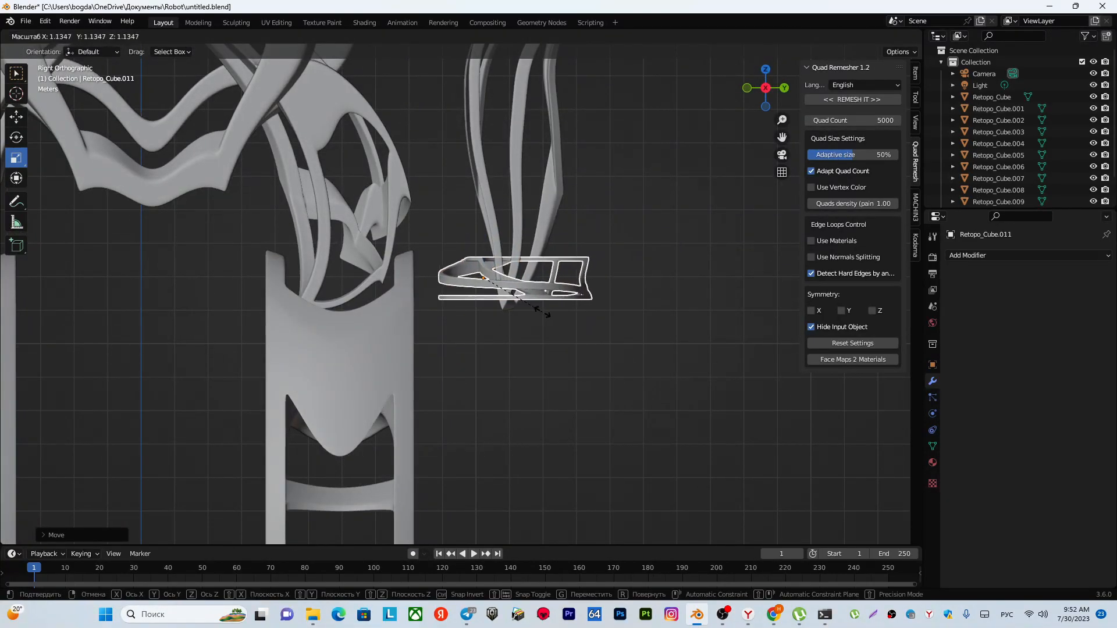
{"action": "left_click", "coordinate": [529, 313]}
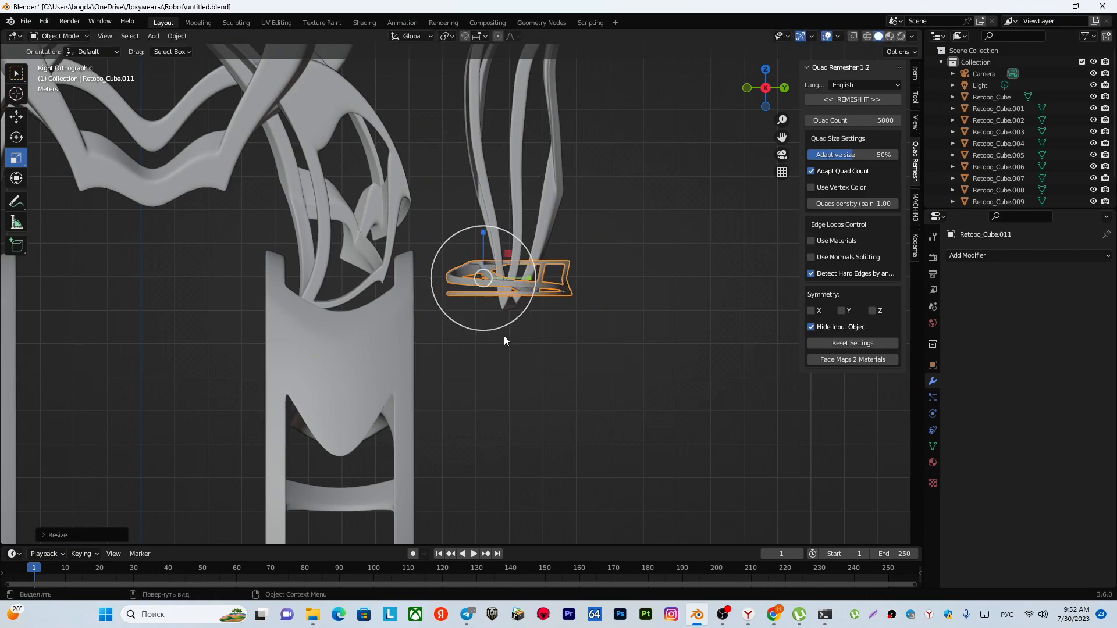
{"action": "key", "text": "g"}
{"action": "key", "text": "z"}
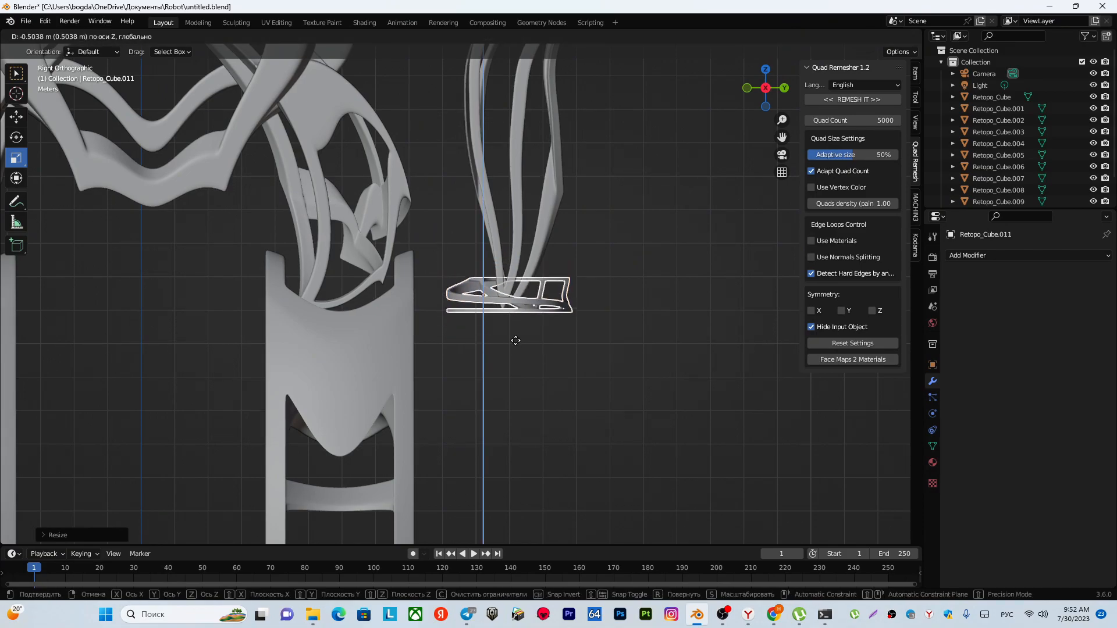
{"action": "left_click", "coordinate": [516, 338]}
Duplicate the wrist piece and place the copy about 1.2 m straight below it along Z.
{"action": "middle_click_drag", "start_coordinate": [516, 338], "coordinate": [477, 300]}
{"action": "scroll", "coordinate": [561, 305], "scroll_direction": "down", "scroll_amount": 3}
{"action": "scroll", "coordinate": [506, 302], "scroll_direction": "up", "scroll_amount": 5}
{"action": "scroll", "coordinate": [547, 306], "scroll_direction": "up", "scroll_amount": 1}
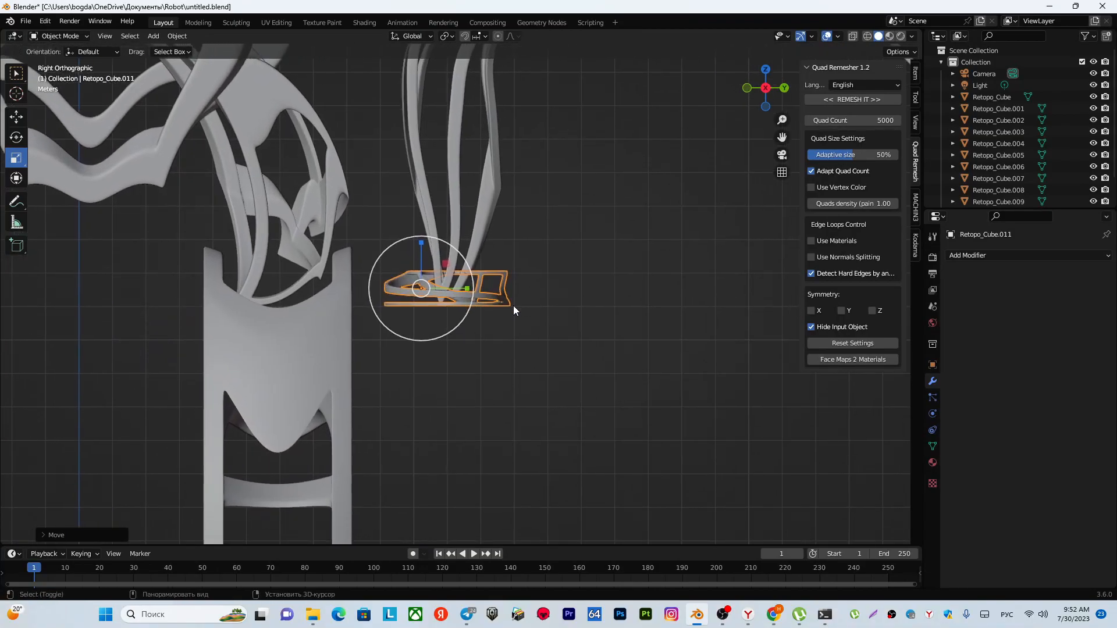
{"action": "key", "text": "shift+d"}
{"action": "key", "text": "z"}
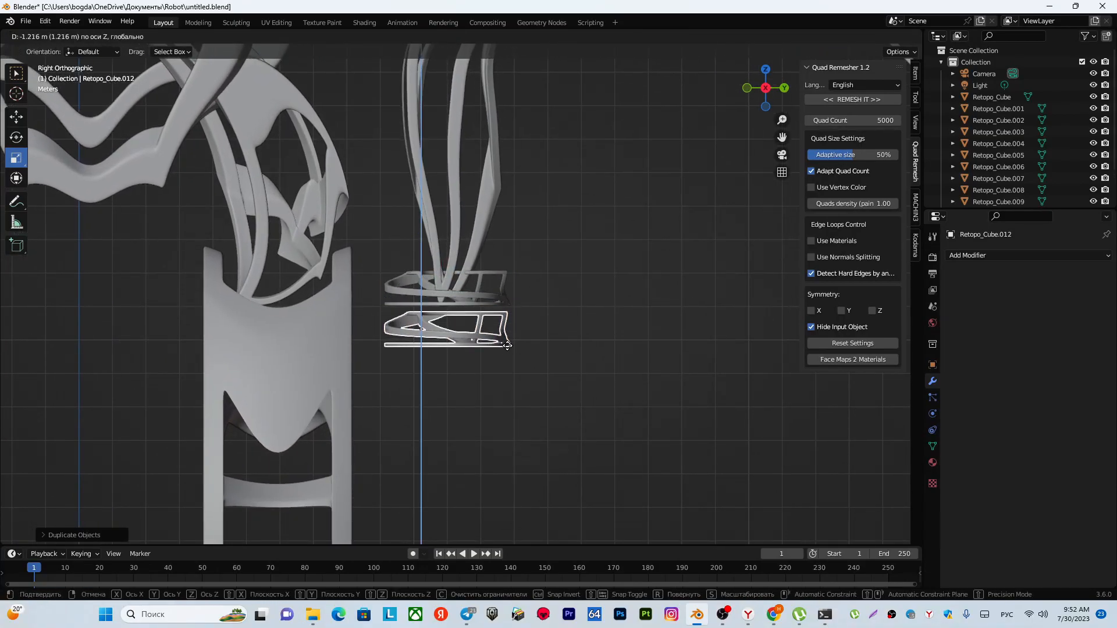
{"action": "left_click", "coordinate": [508, 343]}
{"action": "left_click", "coordinate": [589, 257]}
Duplicate the diamond-shaped frame beside the figure and move the copy straight up along Z.
{"action": "scroll", "coordinate": [541, 308], "scroll_direction": "down", "scroll_amount": 7}
{"action": "mouse_move", "coordinate": [480, 310]}
{"action": "middle_mouse_down"}
{"action": "mouse_move", "coordinate": [443, 310]}
{"action": "mouse_move", "coordinate": [419, 270]}
{"action": "mouse_move", "coordinate": [476, 296]}
{"action": "mouse_move", "coordinate": [471, 310]}
{"action": "middle_mouse_up"}
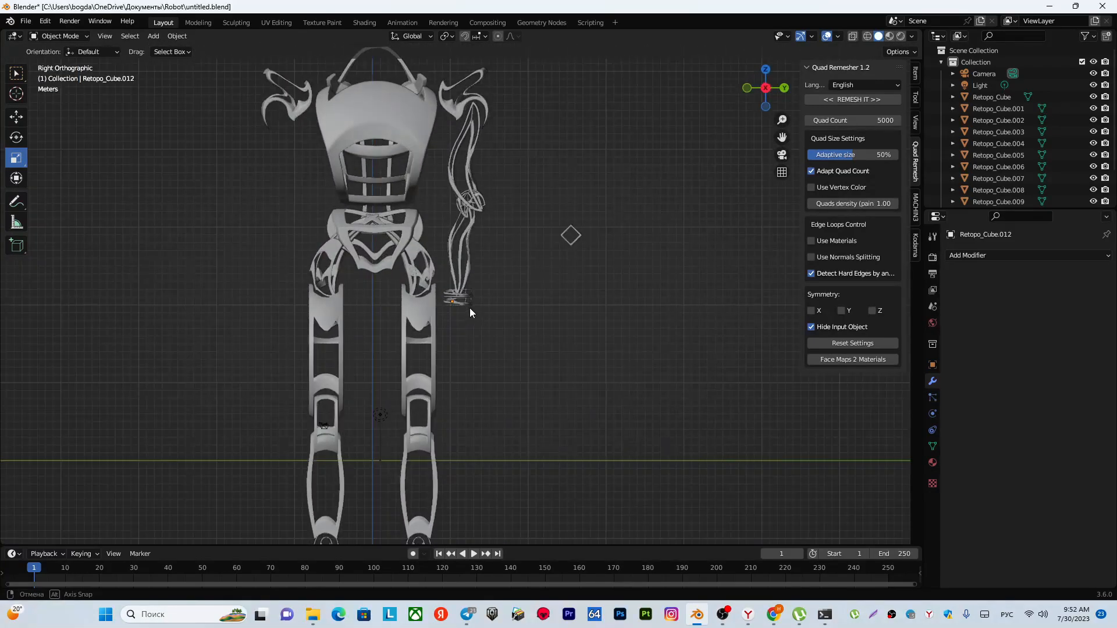
{"action": "middle_click_drag", "start_coordinate": [535, 269], "coordinate": [477, 357], "text": "shift"}
{"action": "scroll", "coordinate": [490, 343], "scroll_direction": "up", "scroll_amount": 1}
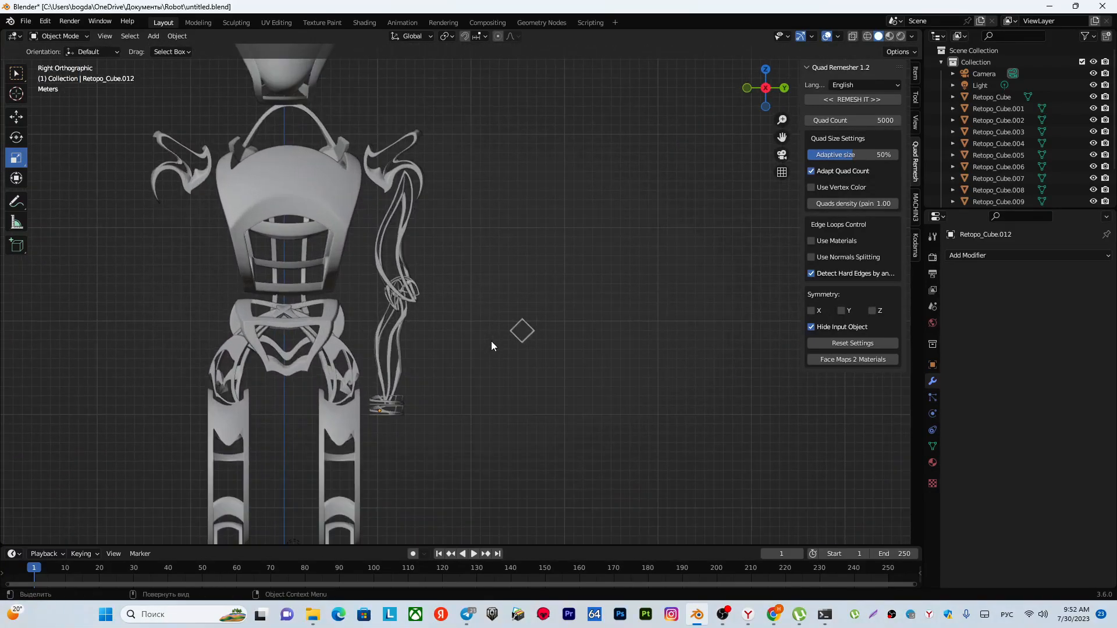
{"action": "left_click", "coordinate": [529, 320]}
{"action": "key", "text": "shift+d"}
{"action": "right_click", "coordinate": [528, 322]}
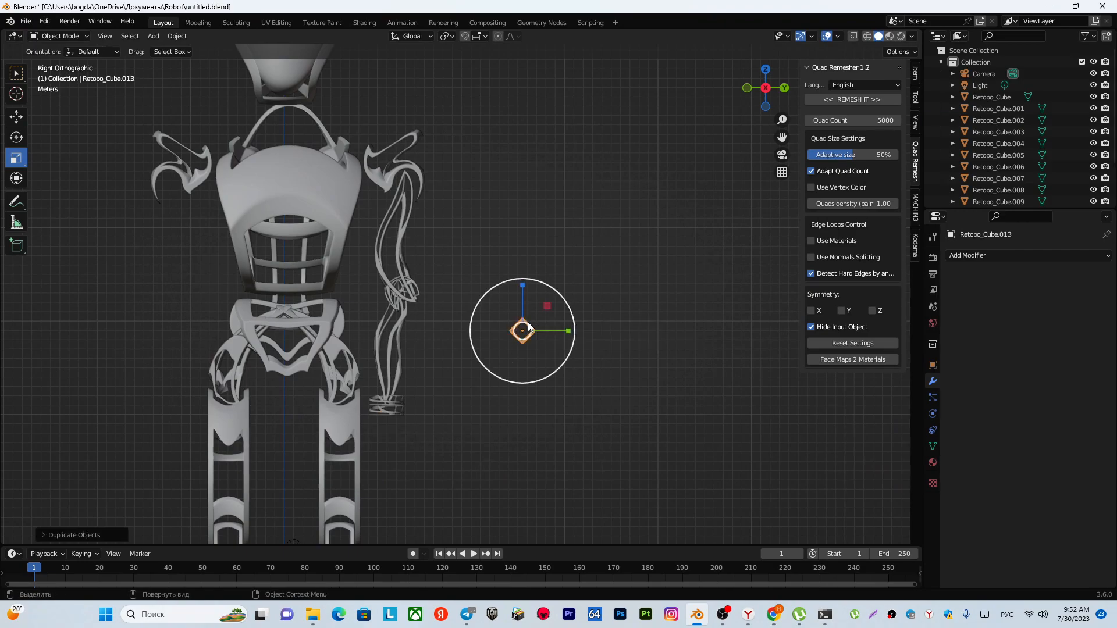
{"action": "key", "text": "g"}
{"action": "key", "text": "z"}
{"action": "left_click", "coordinate": [531, 259]}
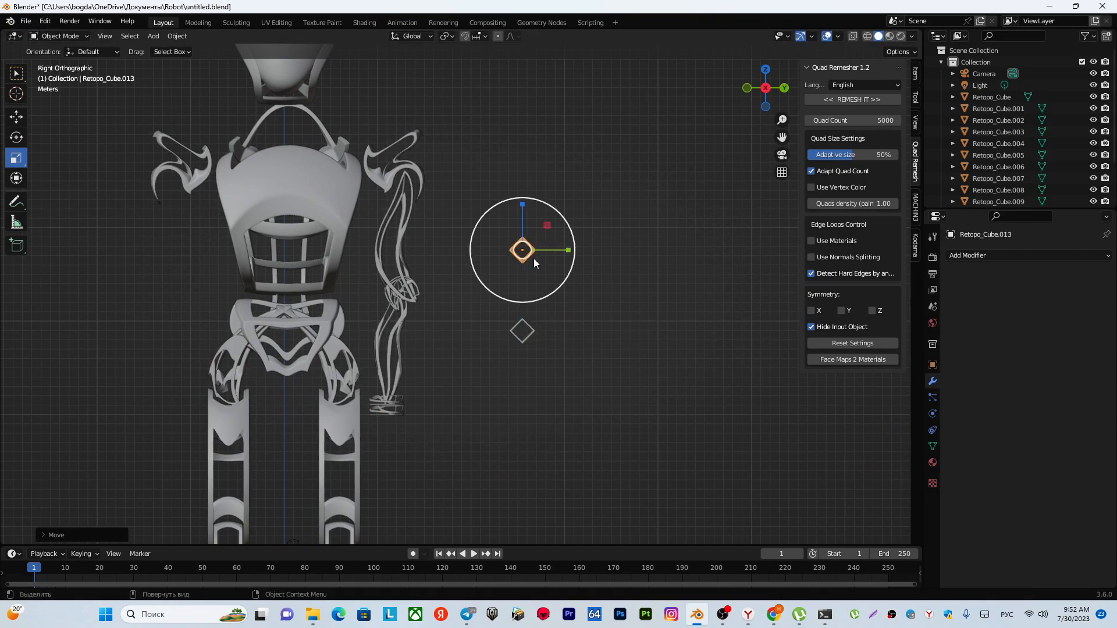
Sculpt the copied diamond frame with the 167 px Snake Hook brush, stretching its upper part into a broad, wavy palm outline.
{"action": "scroll", "coordinate": [531, 259], "scroll_direction": "up", "scroll_amount": 4}
{"action": "middle_click_drag", "start_coordinate": [532, 263], "coordinate": [460, 317], "text": "shift"}
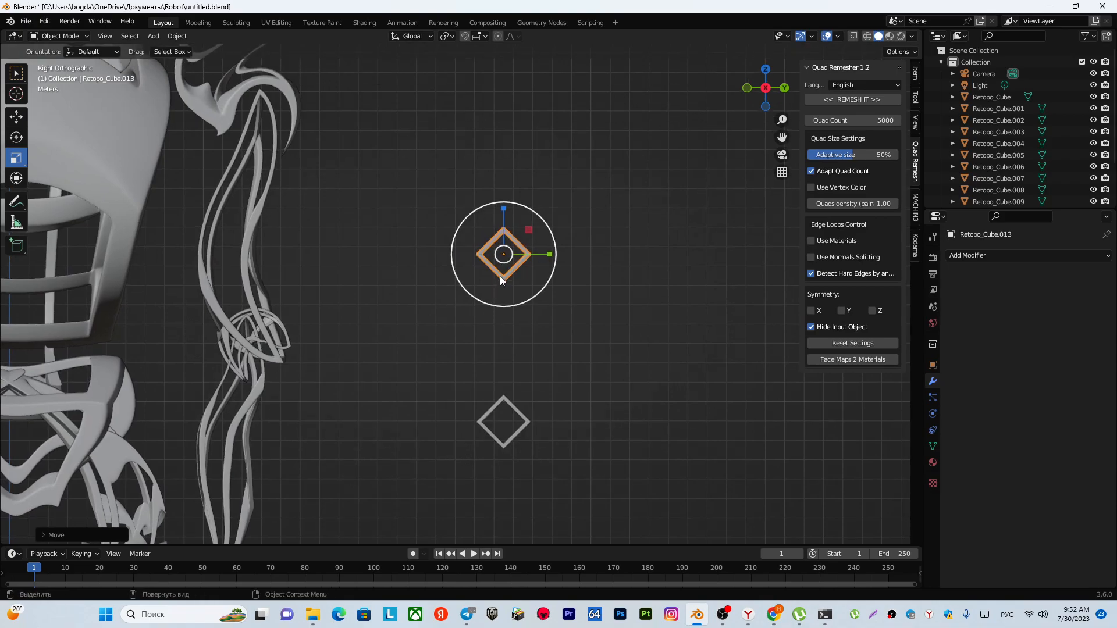
{"action": "middle_click_drag", "start_coordinate": [500, 276], "coordinate": [471, 314], "text": "shift"}
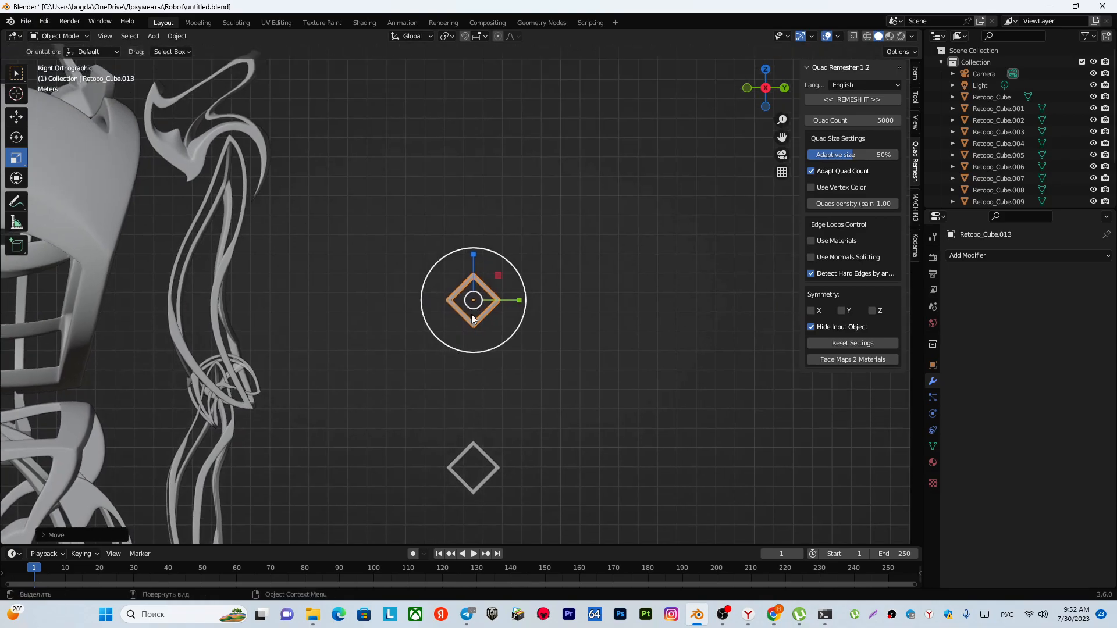
{"action": "scroll", "coordinate": [471, 314], "scroll_direction": "up", "scroll_amount": 4}
{"action": "left_click", "coordinate": [51, 36]}
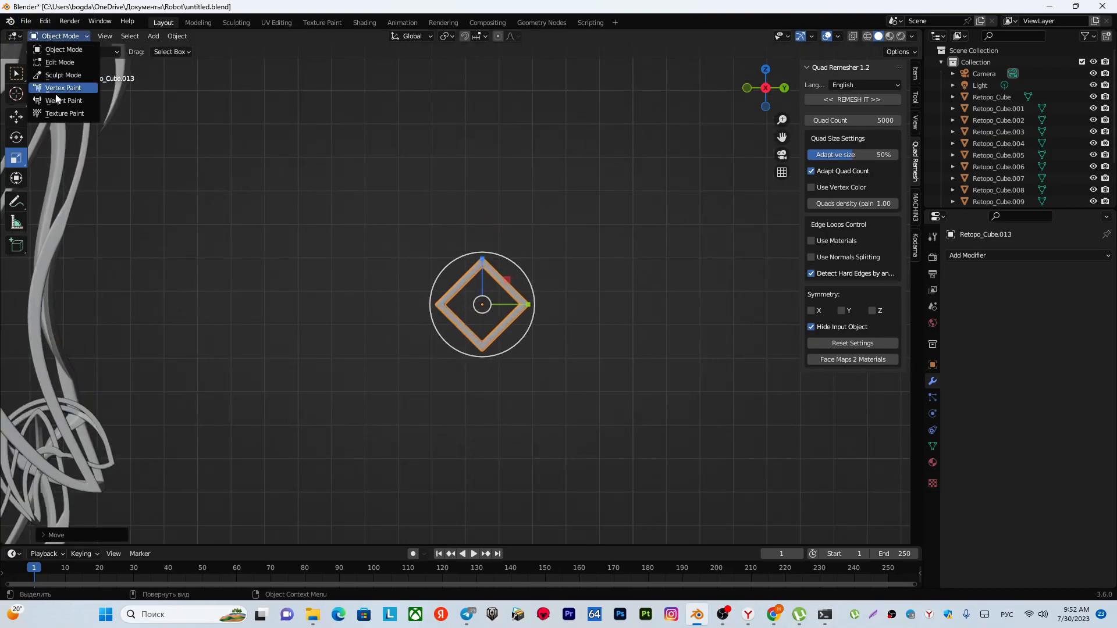
{"action": "left_click", "coordinate": [63, 76]}
{"action": "left_click_drag", "start_coordinate": [508, 294], "coordinate": [533, 287]}
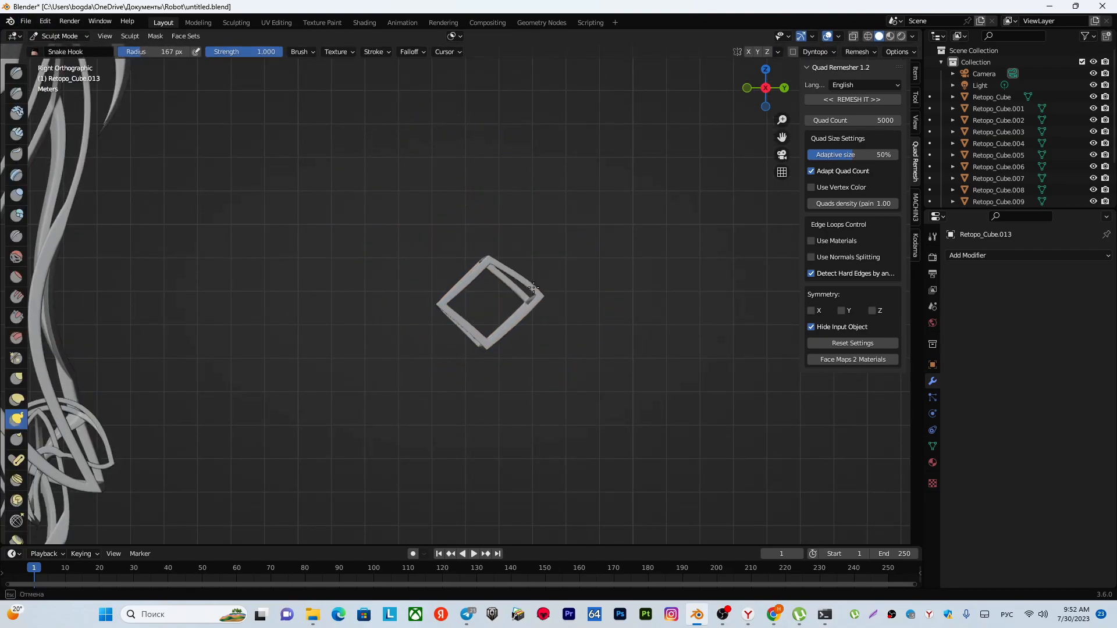
{"action": "mouse_move", "coordinate": [442, 305]}
{"action": "left_mouse_down"}
{"action": "mouse_move", "coordinate": [379, 284]}
{"action": "mouse_move", "coordinate": [367, 229]}
{"action": "mouse_move", "coordinate": [437, 239]}
{"action": "mouse_move", "coordinate": [427, 218]}
{"action": "left_mouse_up"}
{"action": "mouse_move", "coordinate": [536, 249]}
{"action": "left_mouse_down"}
{"action": "mouse_move", "coordinate": [497, 188]}
{"action": "mouse_move", "coordinate": [503, 165]}
{"action": "left_mouse_up"}
{"action": "mouse_move", "coordinate": [374, 231]}
{"action": "left_mouse_down"}
{"action": "mouse_move", "coordinate": [395, 244]}
{"action": "mouse_move", "coordinate": [383, 240]}
{"action": "left_mouse_up"}
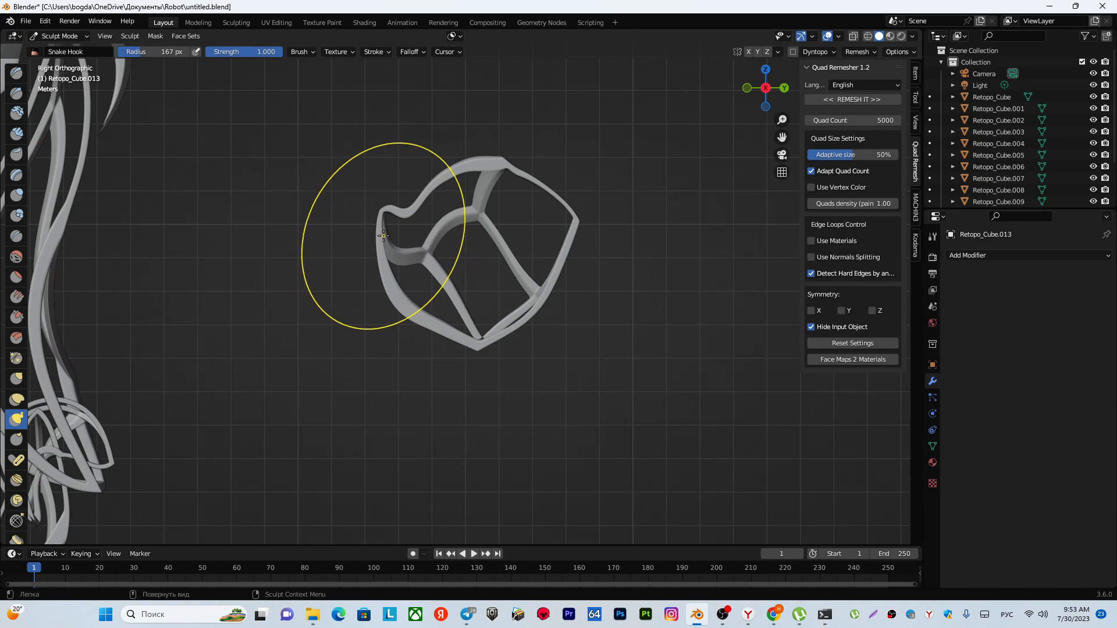
{"action": "left_click_drag", "start_coordinate": [423, 194], "coordinate": [421, 162]}
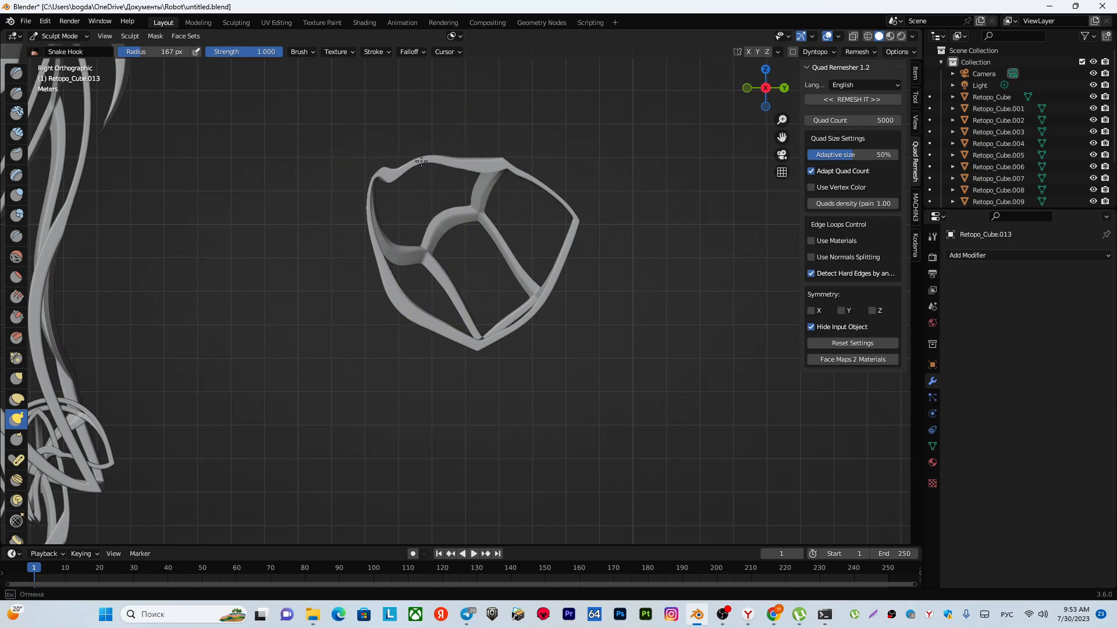
{"action": "left_click_drag", "start_coordinate": [499, 162], "coordinate": [507, 169]}
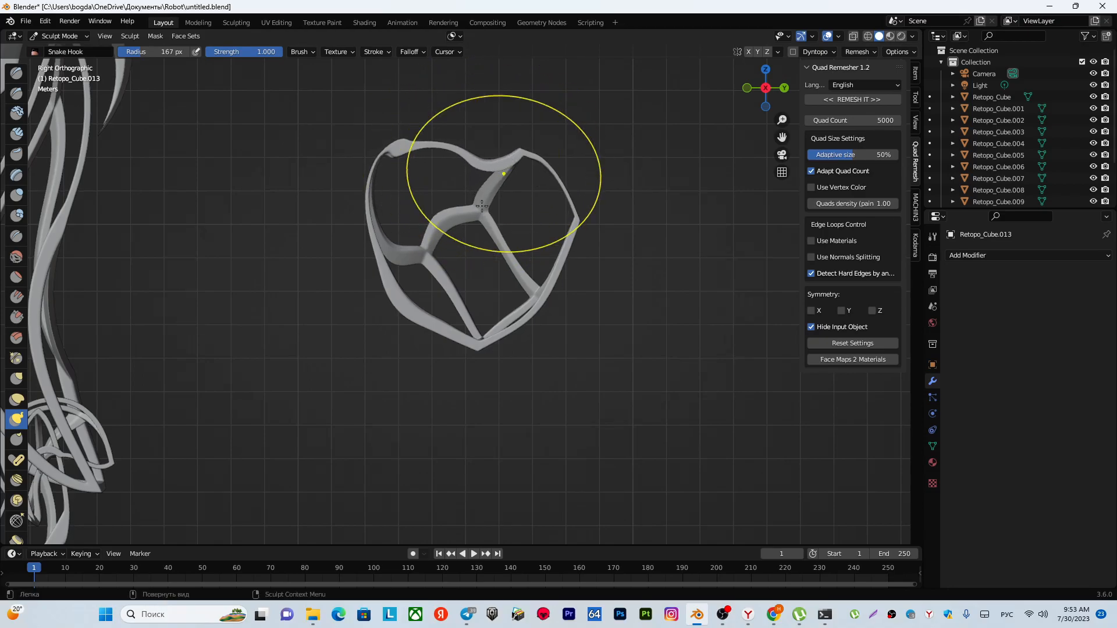
Pull the palm frame's two lower corners outward and down with Snake Hook, and bend its wider side edge inward.
{"action": "left_click_drag", "start_coordinate": [445, 291], "coordinate": [444, 291]}
{"action": "mouse_move", "coordinate": [396, 284]}
{"action": "left_mouse_down"}
{"action": "mouse_move", "coordinate": [414, 282]}
{"action": "mouse_move", "coordinate": [390, 329]}
{"action": "left_mouse_up"}
{"action": "left_click_drag", "start_coordinate": [548, 292], "coordinate": [559, 338]}
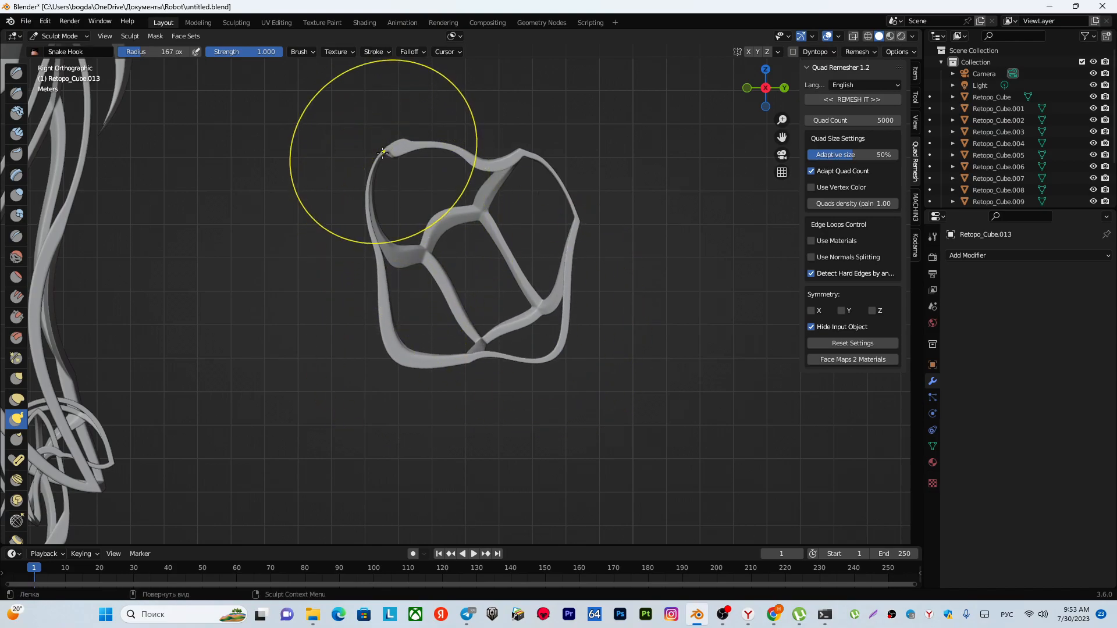
{"action": "left_click_drag", "start_coordinate": [375, 254], "coordinate": [399, 263]}
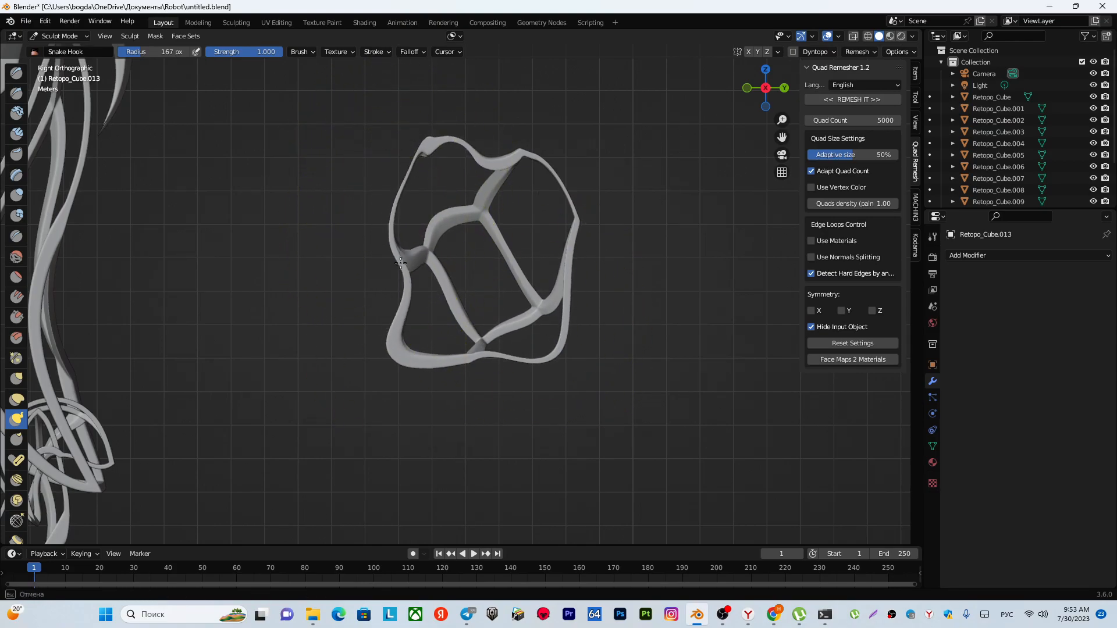
{"action": "mouse_move", "coordinate": [394, 212]}
{"action": "left_mouse_down"}
{"action": "mouse_move", "coordinate": [430, 229]}
{"action": "mouse_move", "coordinate": [429, 250]}
{"action": "mouse_move", "coordinate": [403, 254]}
{"action": "left_mouse_up"}
{"action": "left_click_drag", "start_coordinate": [439, 147], "coordinate": [439, 148]}
{"action": "left_click_drag", "start_coordinate": [414, 250], "coordinate": [408, 249]}
Return to Object Mode and rotate the sculpted palm piece 180° in the top view.
{"action": "mouse_move", "coordinate": [408, 249]}
{"action": "middle_mouse_down"}
{"action": "mouse_move", "coordinate": [449, 237]}
{"action": "mouse_move", "coordinate": [403, 258]}
{"action": "mouse_move", "coordinate": [441, 349]}
{"action": "mouse_move", "coordinate": [446, 403]}
{"action": "middle_mouse_up"}
{"action": "key", "text": "KP_3"}
{"action": "scroll", "coordinate": [448, 265], "scroll_direction": "down", "scroll_amount": 6}
{"action": "scroll", "coordinate": [447, 400], "scroll_direction": "up", "scroll_amount": 4}
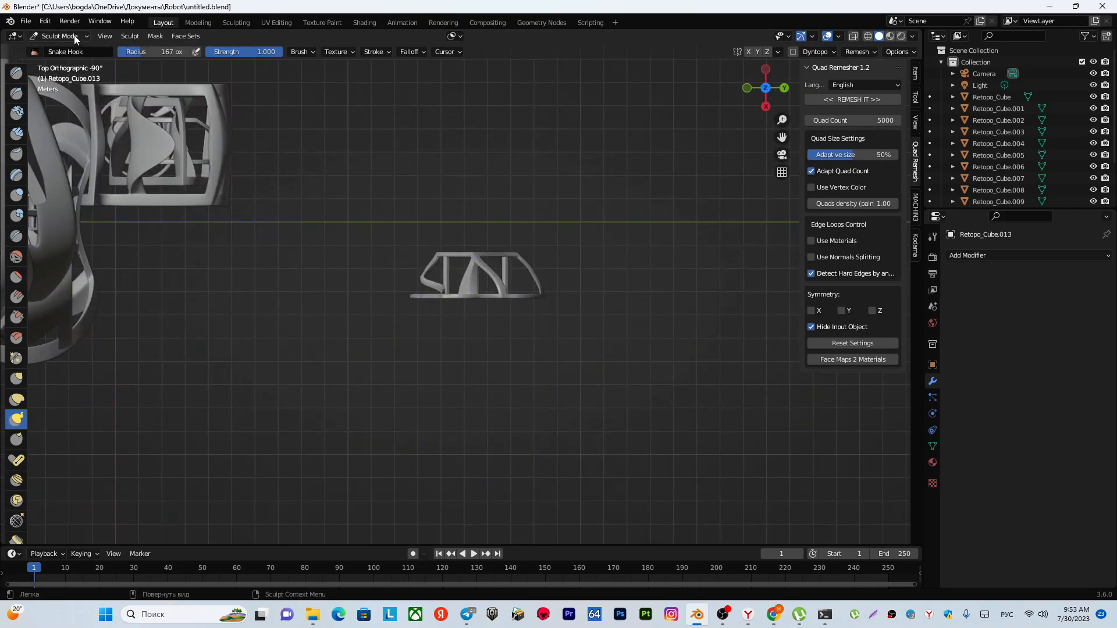
{"action": "left_click", "coordinate": [55, 36]}
{"action": "left_click", "coordinate": [59, 49]}
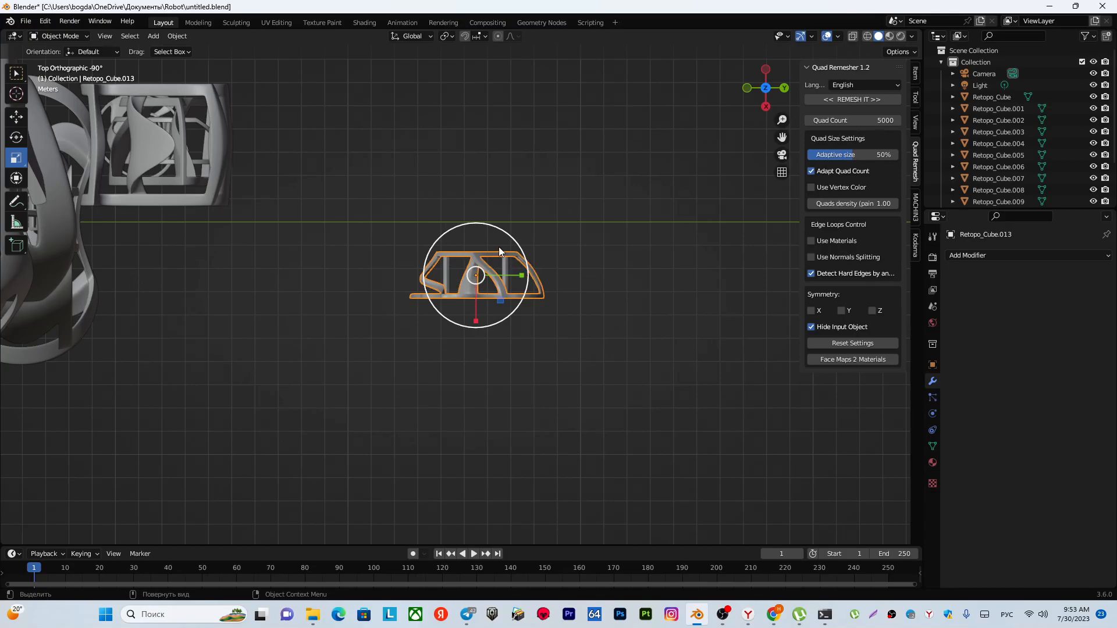
{"action": "type", "text": "r180"}
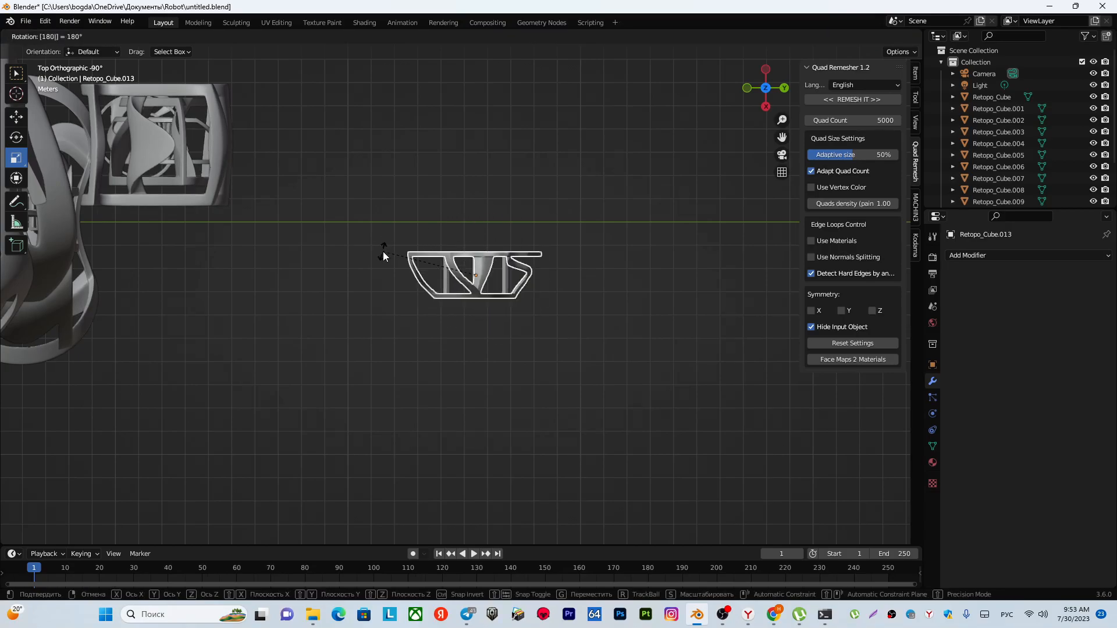
{"action": "key", "text": "Return"}
Move the palm piece from beside the figure to the area below the wrist in the side view.
{"action": "middle_click_drag", "start_coordinate": [425, 286], "coordinate": [420, 152]}
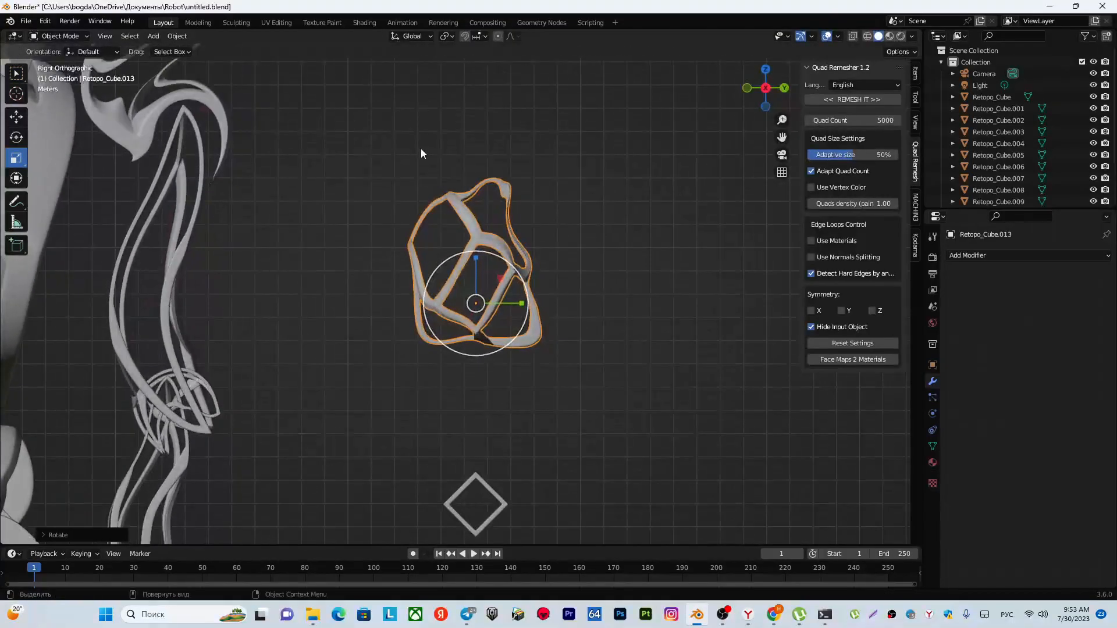
{"action": "scroll", "coordinate": [420, 151], "scroll_direction": "down", "scroll_amount": 2}
{"action": "middle_click_drag", "start_coordinate": [491, 328], "coordinate": [492, 234], "text": "shift"}
{"action": "middle_click_drag", "start_coordinate": [438, 281], "coordinate": [522, 229], "text": "shift"}
{"action": "scroll", "coordinate": [522, 229], "scroll_direction": "down", "scroll_amount": 2}
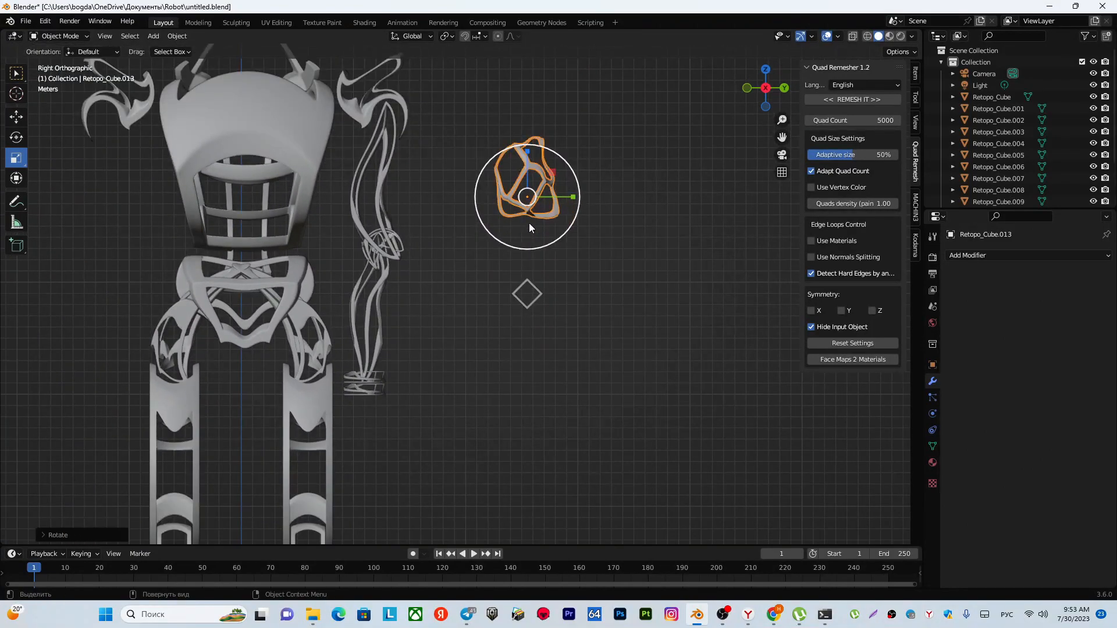
{"action": "key", "text": "g"}
{"action": "left_click", "coordinate": [390, 449]}
Move the palm piece sideways in the back view to line it up beneath the wrist pieces.
{"action": "middle_click_drag", "start_coordinate": [442, 360], "coordinate": [336, 338], "text": "shift"}
{"action": "scroll", "coordinate": [557, 216], "scroll_direction": "up", "scroll_amount": 3}
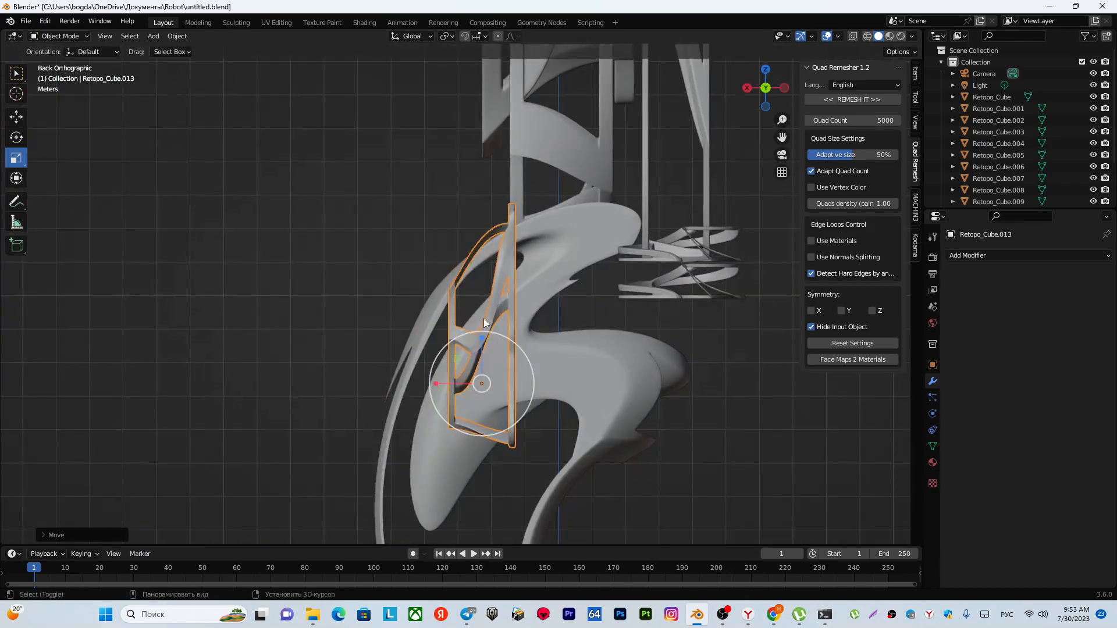
{"action": "middle_click_drag", "start_coordinate": [466, 317], "coordinate": [249, 282], "text": "shift"}
{"action": "key", "text": "g"}
{"action": "left_click", "coordinate": [422, 317]}
Scale the palm piece to about 0.63 and move it directly under the wrist pieces in the side view.
{"action": "middle_click_drag", "start_coordinate": [421, 317], "coordinate": [561, 250]}
{"action": "scroll", "coordinate": [561, 250], "scroll_direction": "up", "scroll_amount": 2}
{"action": "key", "text": "s"}
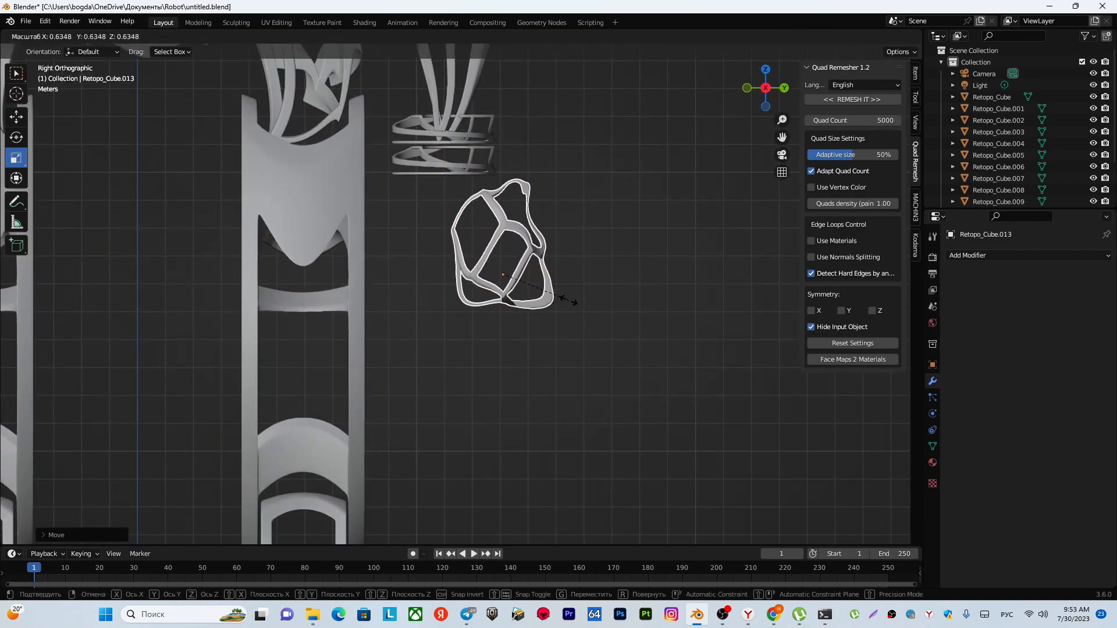
{"action": "left_click", "coordinate": [565, 302]}
{"action": "key", "text": "g"}
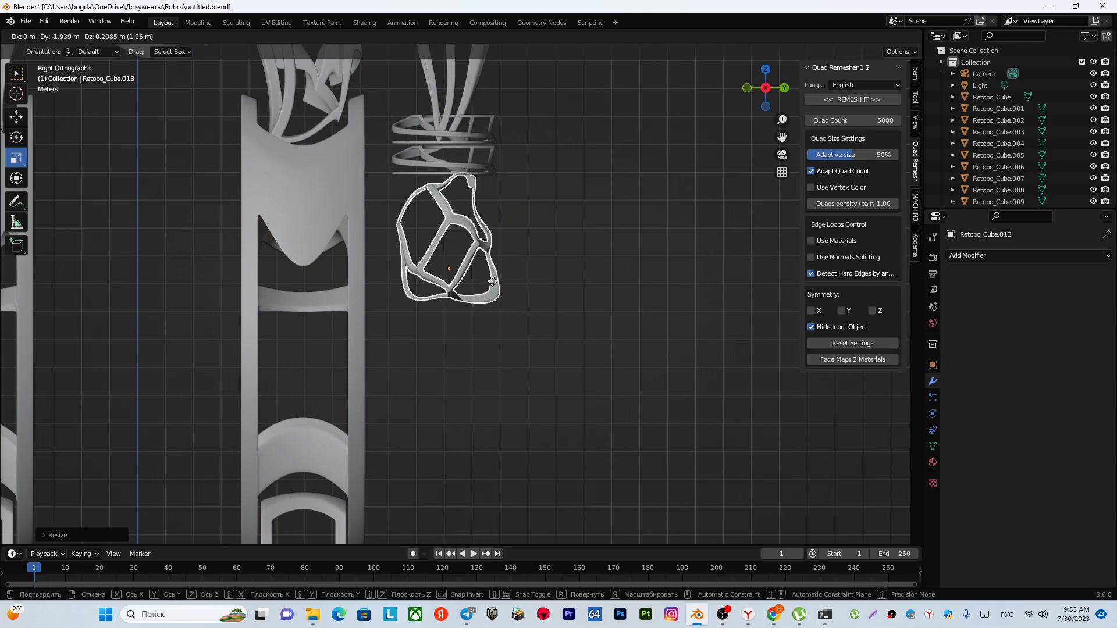
{"action": "left_click", "coordinate": [490, 263]}
Duplicate the original diamond frame and place the copy about 8.6 m above it.
{"action": "scroll", "coordinate": [535, 267], "scroll_direction": "down", "scroll_amount": 4}
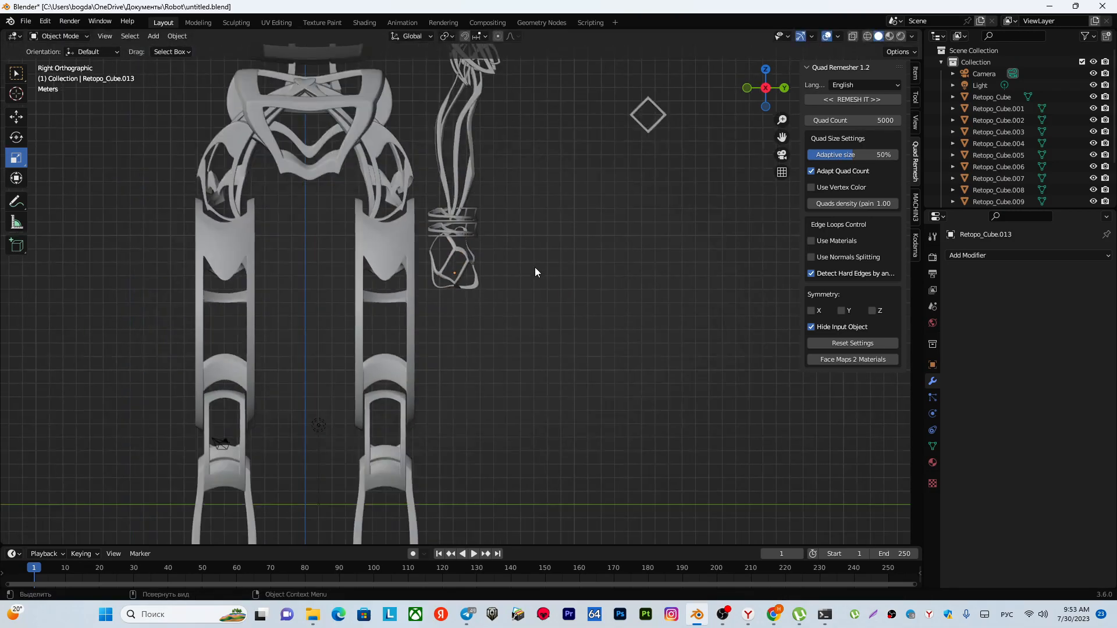
{"action": "scroll", "coordinate": [473, 273], "scroll_direction": "down", "scroll_amount": 2}
{"action": "middle_click_drag", "start_coordinate": [473, 273], "coordinate": [466, 344]}
{"action": "scroll", "coordinate": [467, 344], "scroll_direction": "down", "scroll_amount": 3}
{"action": "scroll", "coordinate": [462, 373], "scroll_direction": "up", "scroll_amount": 2}
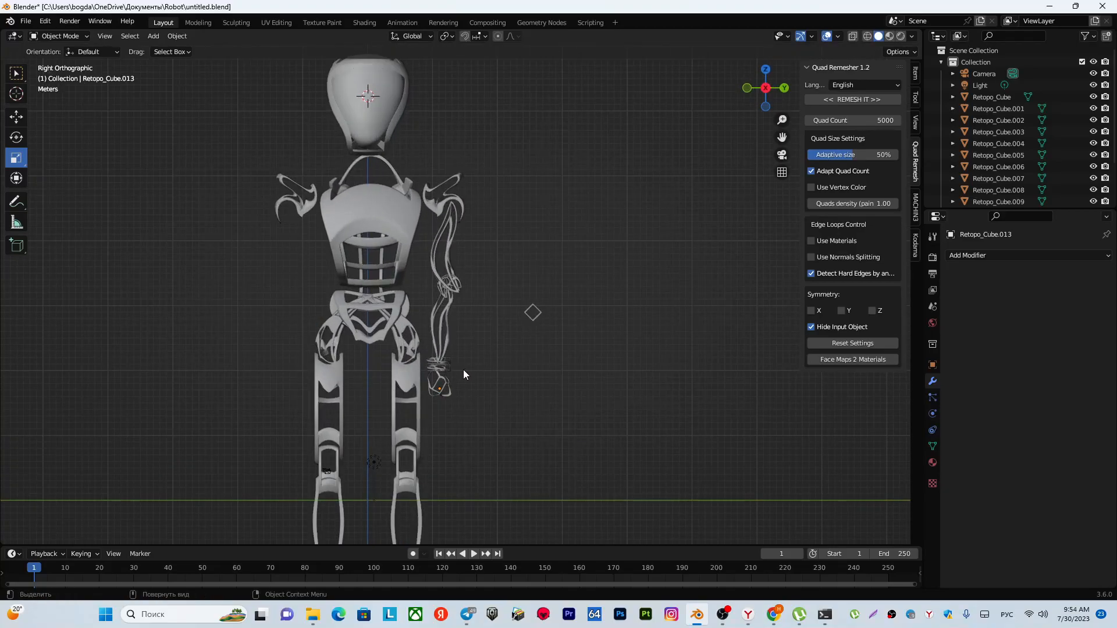
{"action": "scroll", "coordinate": [463, 369], "scroll_direction": "up", "scroll_amount": 3}
{"action": "middle_click_drag", "start_coordinate": [465, 380], "coordinate": [397, 327], "text": "shift"}
{"action": "scroll", "coordinate": [457, 318], "scroll_direction": "up", "scroll_amount": 2}
{"action": "scroll", "coordinate": [460, 296], "scroll_direction": "down", "scroll_amount": 2}
{"action": "middle_click_drag", "start_coordinate": [471, 236], "coordinate": [383, 312], "text": "shift"}
{"action": "left_click", "coordinate": [494, 237]}
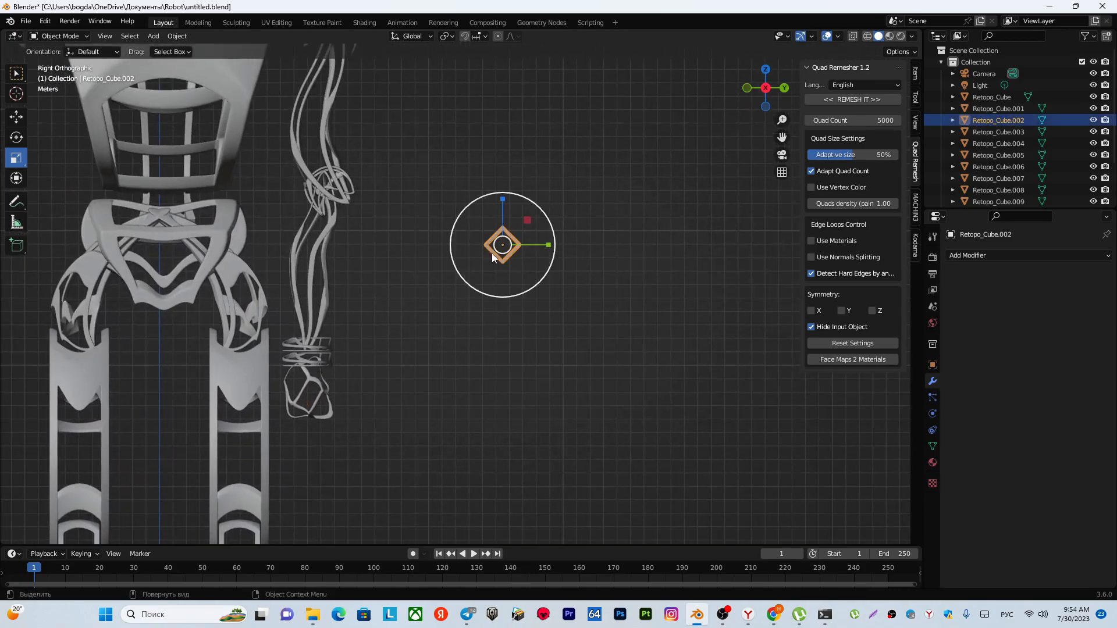
{"action": "key", "text": "shift+d"}
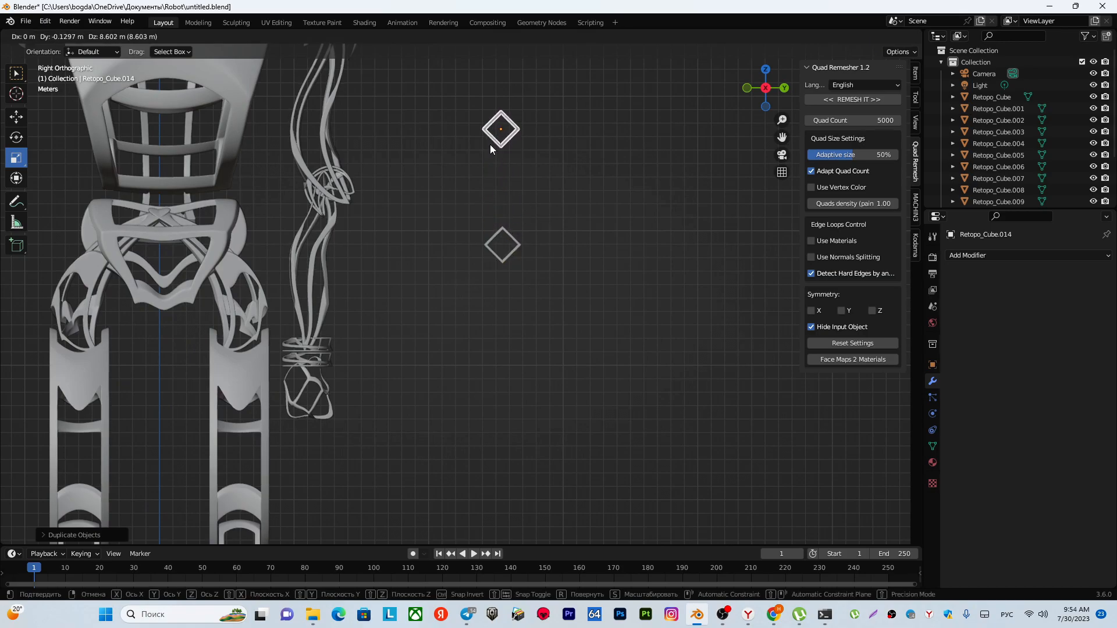
{"action": "left_click", "coordinate": [490, 145]}
Switch the new diamond frame copy to Sculpt Mode.
{"action": "middle_click_drag", "start_coordinate": [483, 191], "coordinate": [451, 308], "text": "shift"}
{"action": "scroll", "coordinate": [457, 255], "scroll_direction": "up", "scroll_amount": 4}
{"action": "middle_click_drag", "start_coordinate": [457, 253], "coordinate": [449, 343], "text": "shift"}
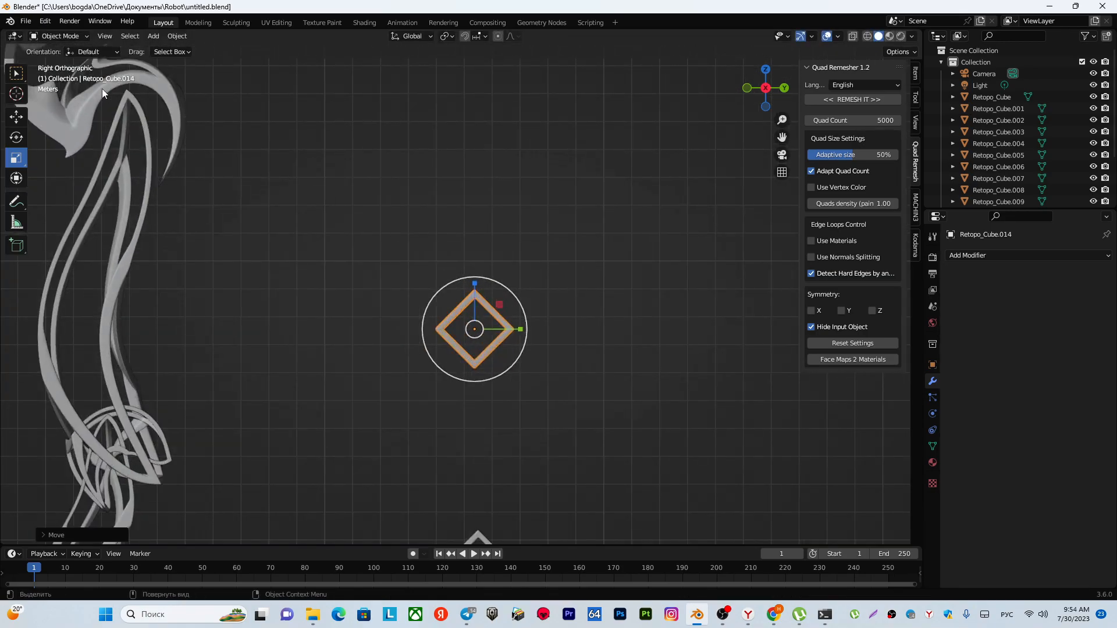
{"action": "left_click", "coordinate": [60, 36]}
{"action": "left_click", "coordinate": [67, 75]}
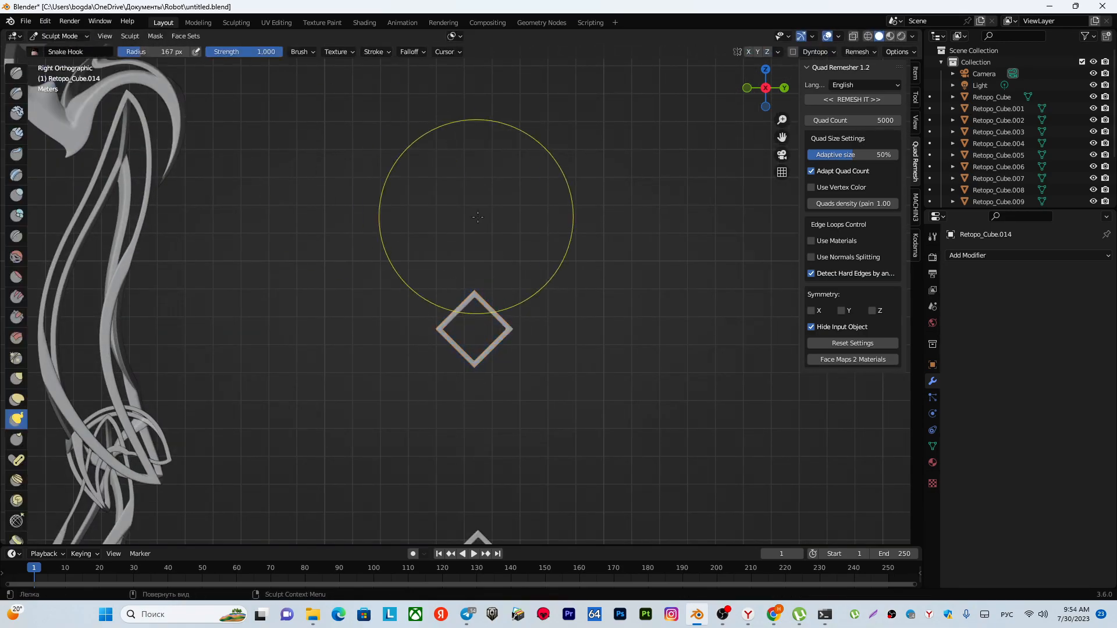
Pull the diamond frame copy with Snake Hook into a long, bent thumb shape with pointed ends, and return it to Object Mode.
{"action": "left_click_drag", "start_coordinate": [476, 279], "coordinate": [479, 204]}
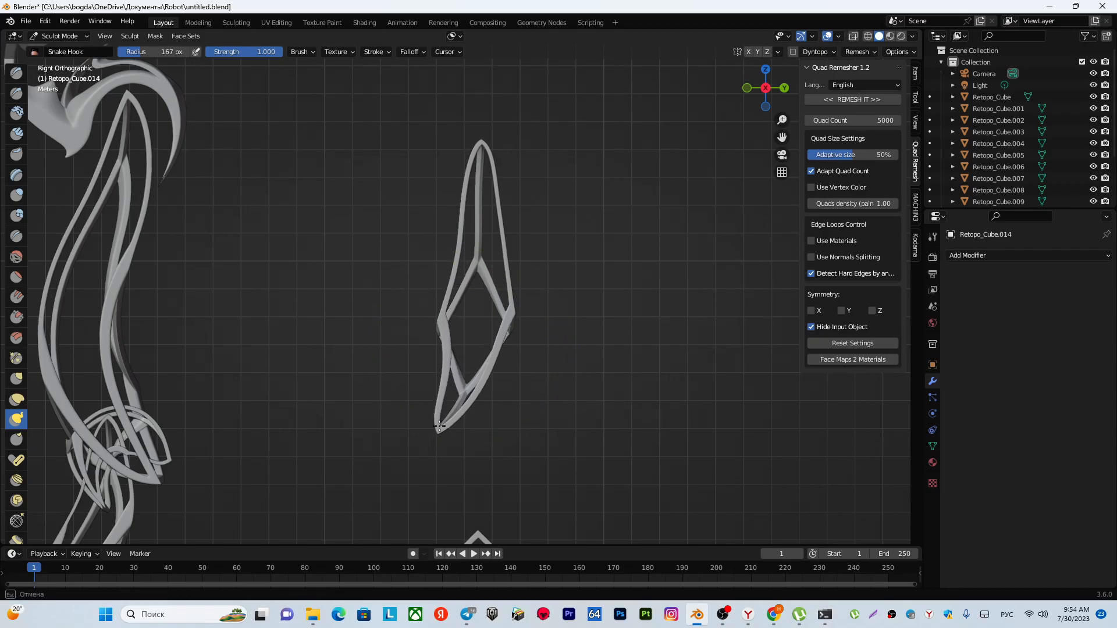
{"action": "left_click_drag", "start_coordinate": [450, 343], "coordinate": [430, 360]}
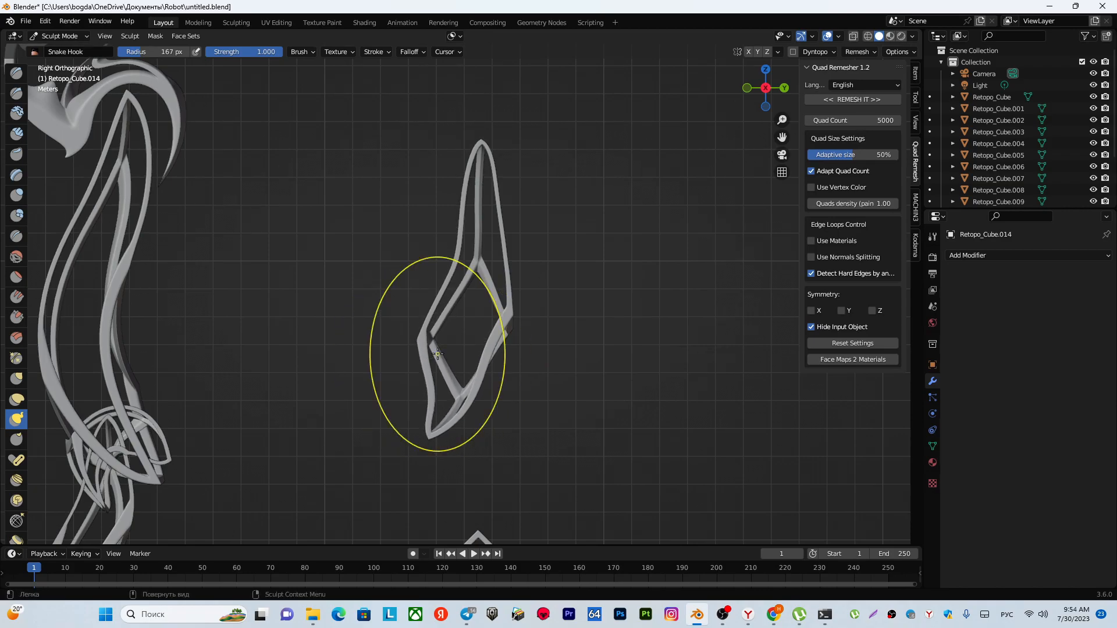
{"action": "scroll", "coordinate": [438, 354], "scroll_direction": "down", "scroll_amount": 5}
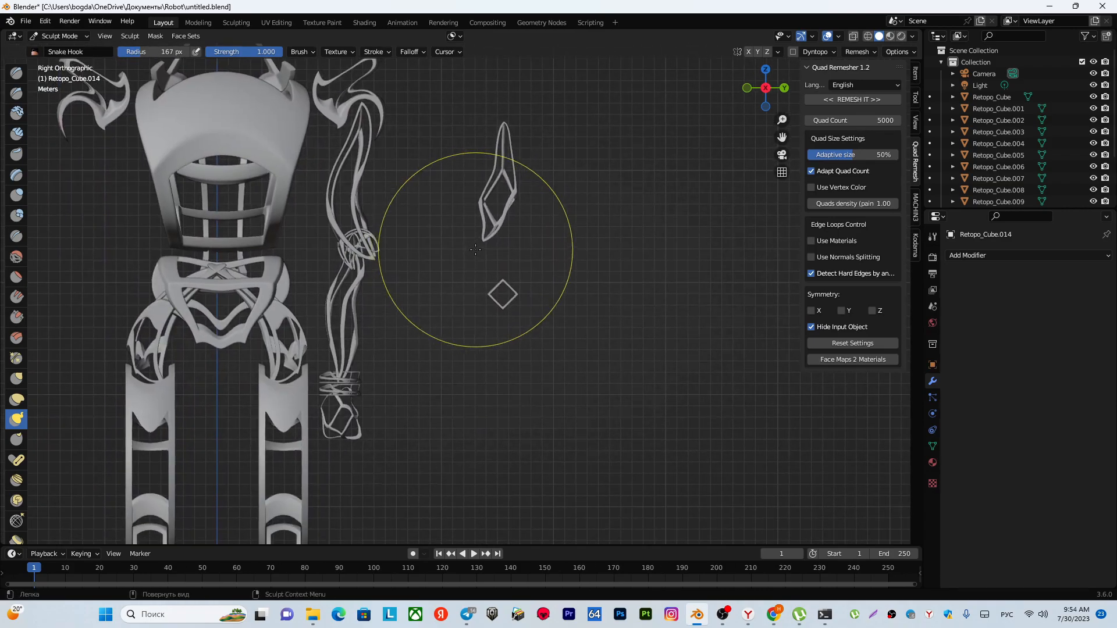
{"action": "middle_click_drag", "start_coordinate": [466, 284], "coordinate": [486, 244], "text": "shift"}
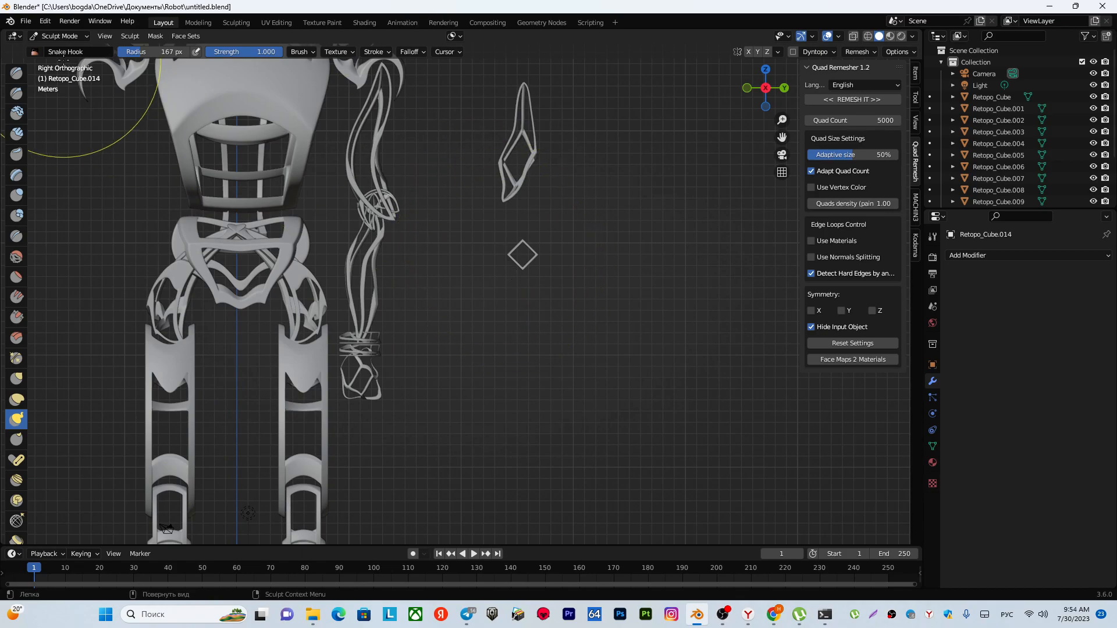
{"action": "left_click", "coordinate": [59, 36]}
{"action": "left_click", "coordinate": [56, 39]}
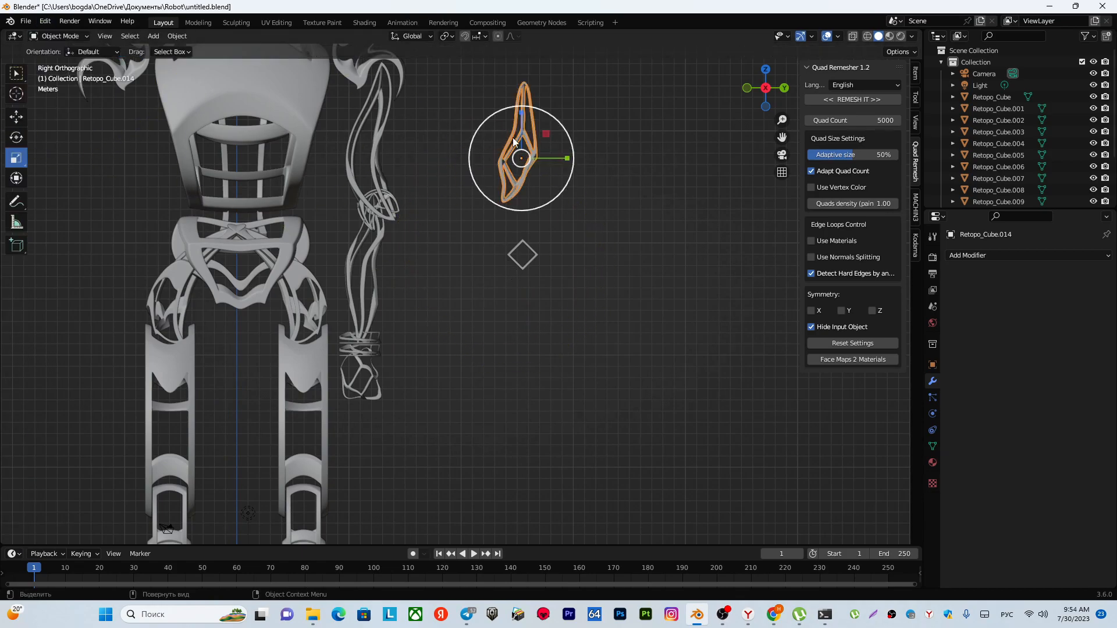
Rotate the sculpted thumb piece 180° and move it over the palm at the end of the arm.
{"action": "type", "text": "r180"}
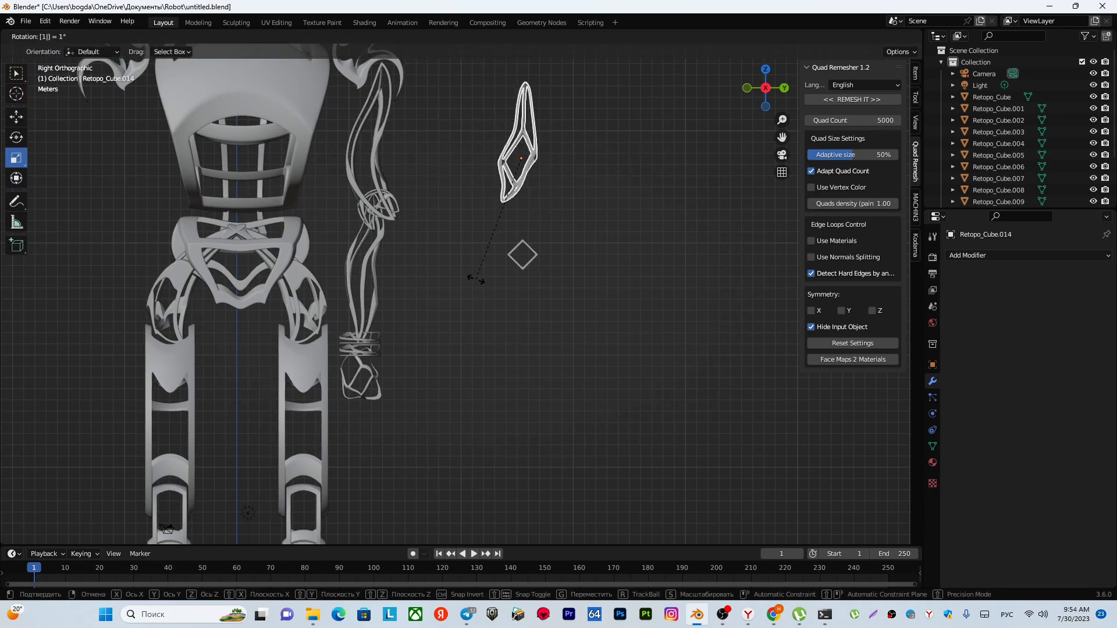
{"action": "key", "text": "Return"}
{"action": "key", "text": "g"}
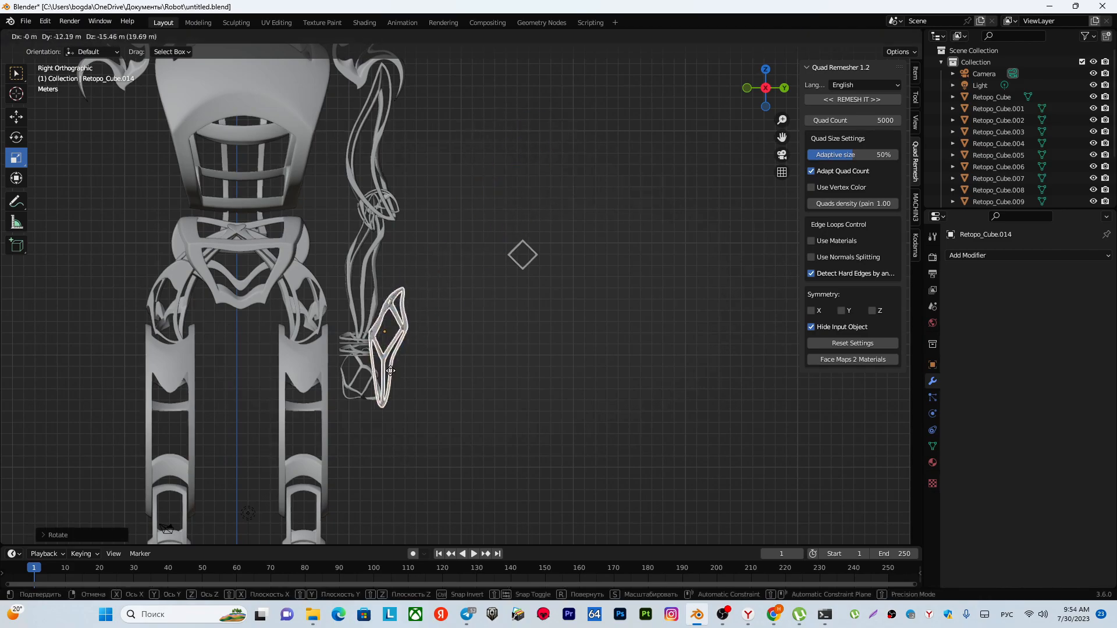
{"action": "left_click", "coordinate": [367, 410]}
Scale the thumb piece down to roughly the height of the palm piece.
{"action": "middle_click_drag", "start_coordinate": [376, 398], "coordinate": [506, 242], "text": "shift"}
{"action": "scroll", "coordinate": [507, 243], "scroll_direction": "up", "scroll_amount": 4}
{"action": "middle_click_drag", "start_coordinate": [520, 205], "coordinate": [428, 296], "text": "shift"}
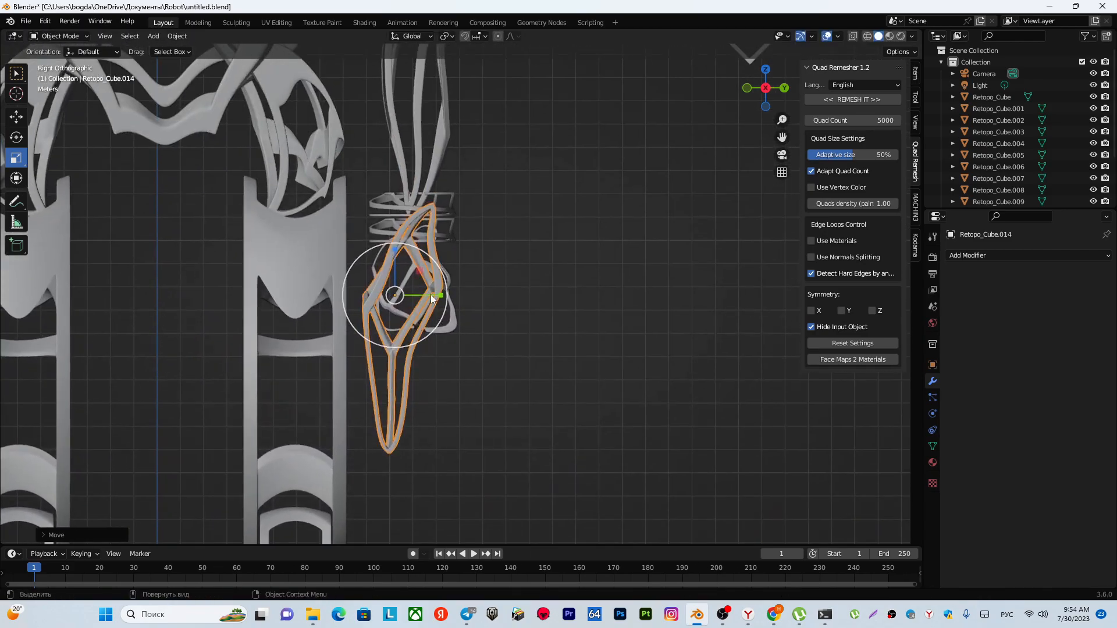
{"action": "left_click", "coordinate": [453, 317]}
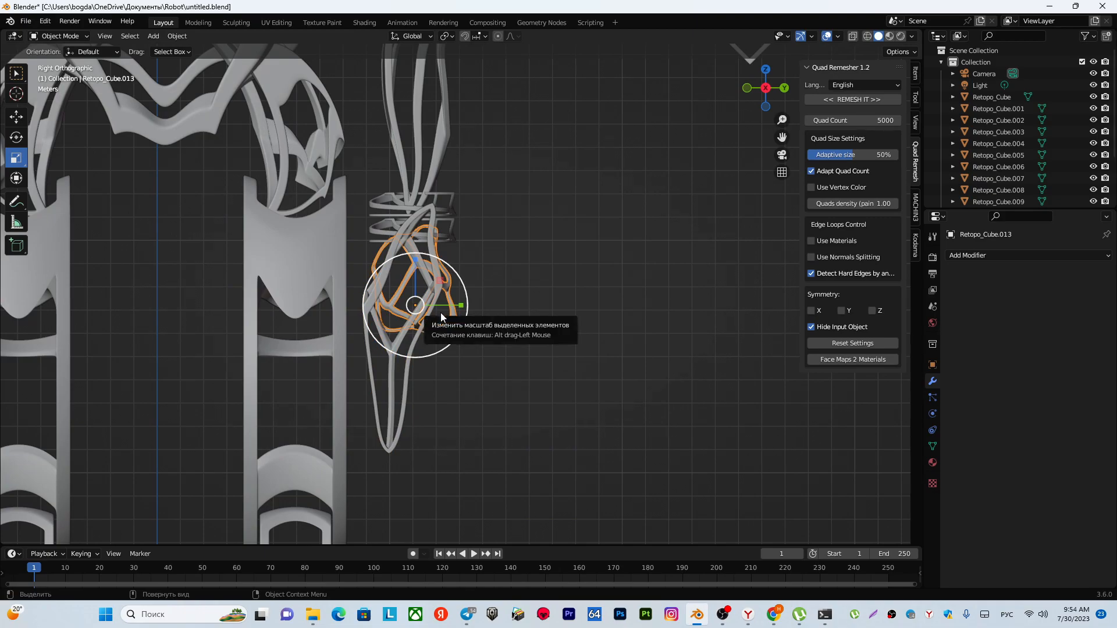
{"action": "left_click", "coordinate": [391, 382]}
{"action": "key", "text": "s"}
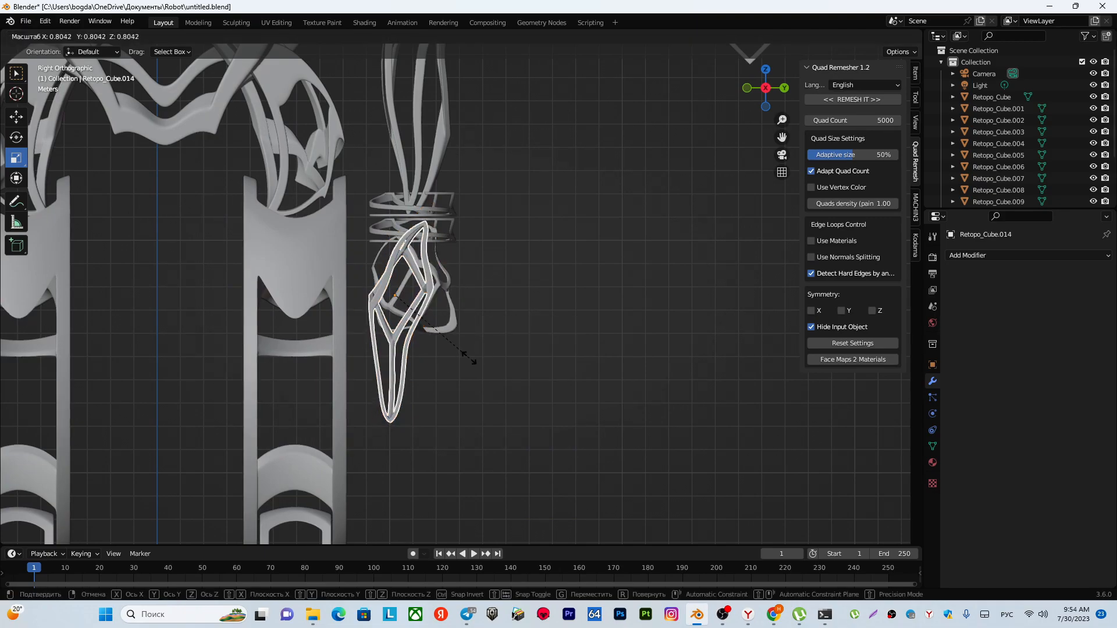
{"action": "left_click", "coordinate": [430, 332]}
Move the thumb piece to the body-facing edge of the palm in the side view.
{"action": "scroll", "coordinate": [427, 341], "scroll_direction": "up", "scroll_amount": 5}
{"action": "key", "text": "g"}
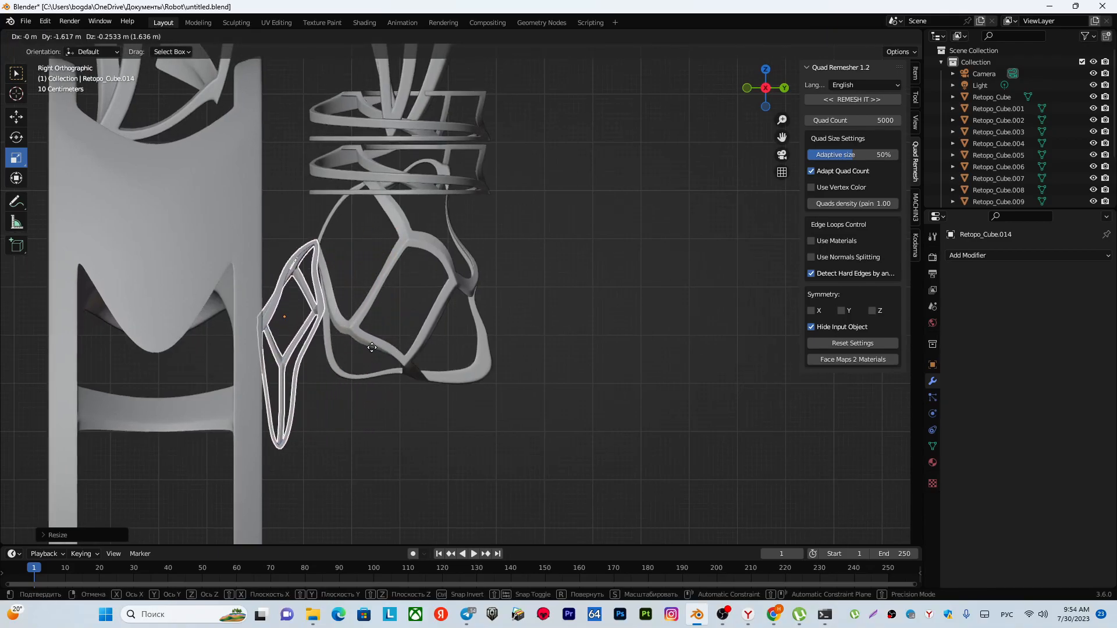
{"action": "left_click", "coordinate": [406, 333]}
Select the upper arm, the elbow piece and the forearm together.
{"action": "scroll", "coordinate": [410, 328], "scroll_direction": "down", "scroll_amount": 5}
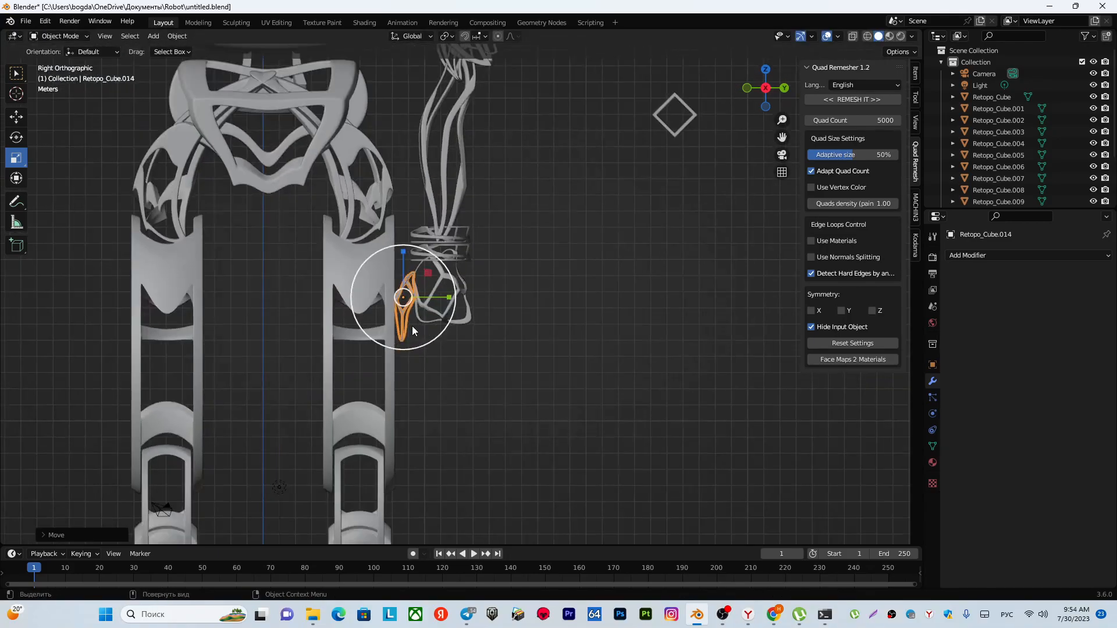
{"action": "middle_click_drag", "start_coordinate": [411, 327], "coordinate": [355, 383], "text": "shift"}
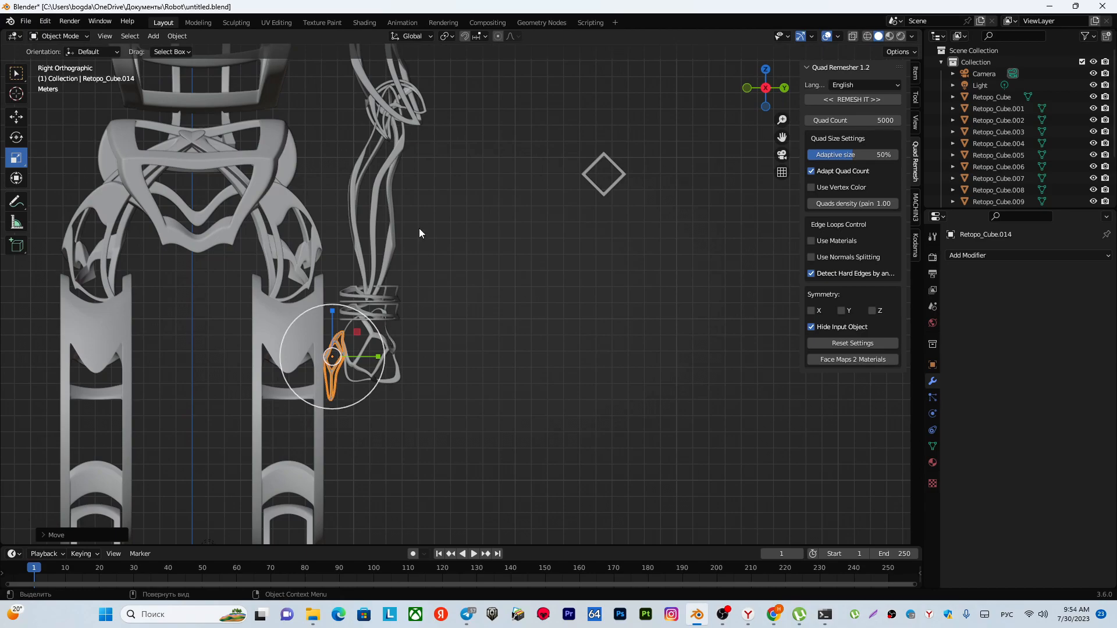
{"action": "scroll", "coordinate": [419, 228], "scroll_direction": "down", "scroll_amount": 3}
{"action": "middle_click_drag", "start_coordinate": [418, 225], "coordinate": [391, 303], "text": "shift"}
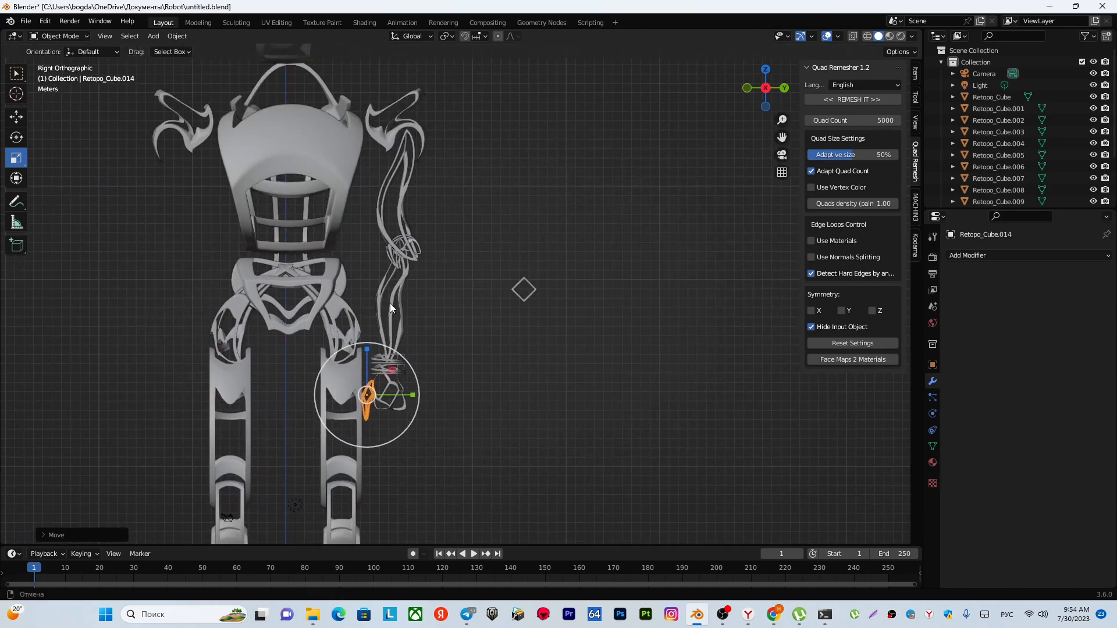
{"action": "left_click", "coordinate": [401, 182]}
{"action": "left_click", "coordinate": [395, 263], "text": "shift"}
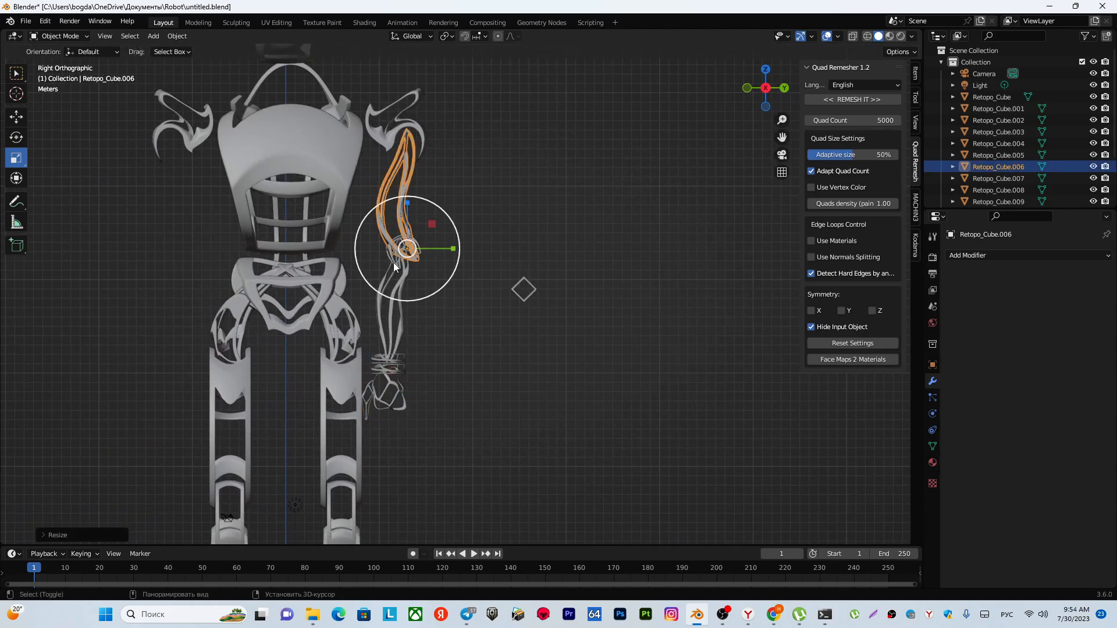
{"action": "scroll", "coordinate": [337, 250], "scroll_direction": "up", "scroll_amount": 4}
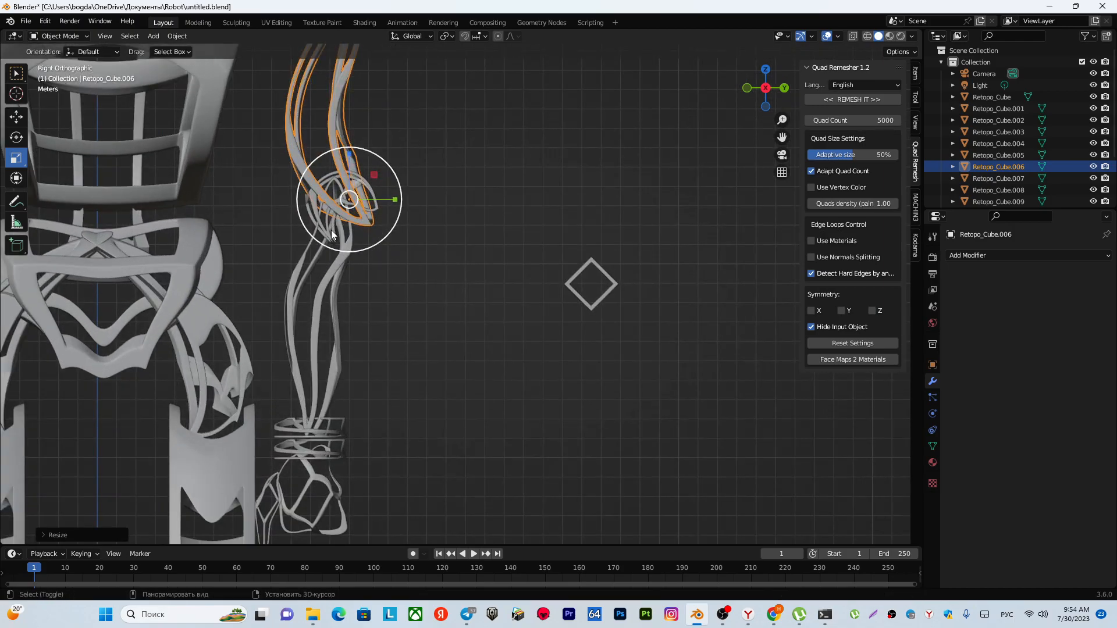
{"action": "key", "text": "w"}
{"action": "left_click", "coordinate": [327, 225], "text": "shift"}
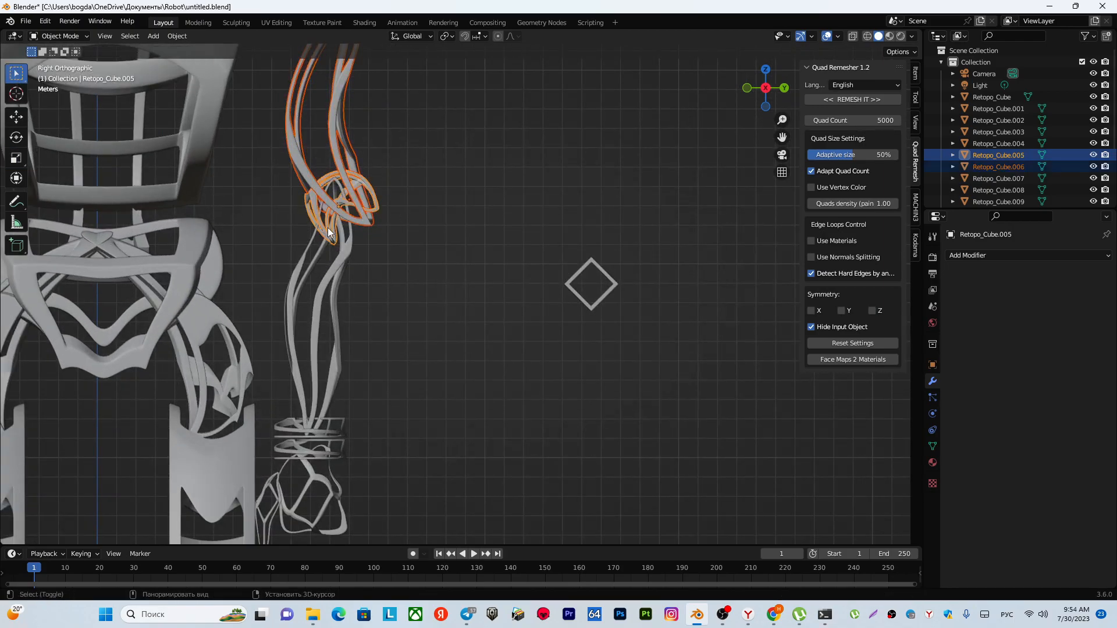
{"action": "left_click", "coordinate": [337, 262], "text": "shift"}
{"action": "middle_click_drag", "start_coordinate": [345, 299], "coordinate": [441, 214], "text": "shift"}
{"action": "scroll", "coordinate": [429, 291], "scroll_direction": "up", "scroll_amount": 2}
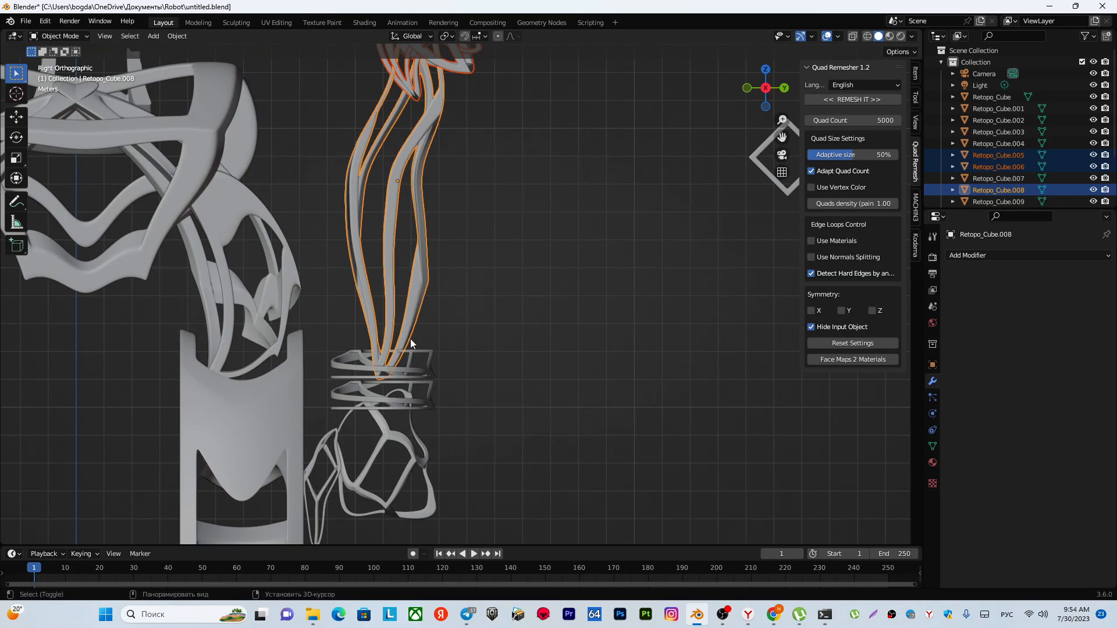
Add the wrist pieces, palm and thumb to the arm selection and set all origins to a 3D cursor placed at the shoulder.
{"action": "left_click_drag", "start_coordinate": [448, 423], "coordinate": [450, 428], "text": "shift"}
{"action": "middle_click_drag", "start_coordinate": [445, 397], "coordinate": [501, 246], "text": "shift"}
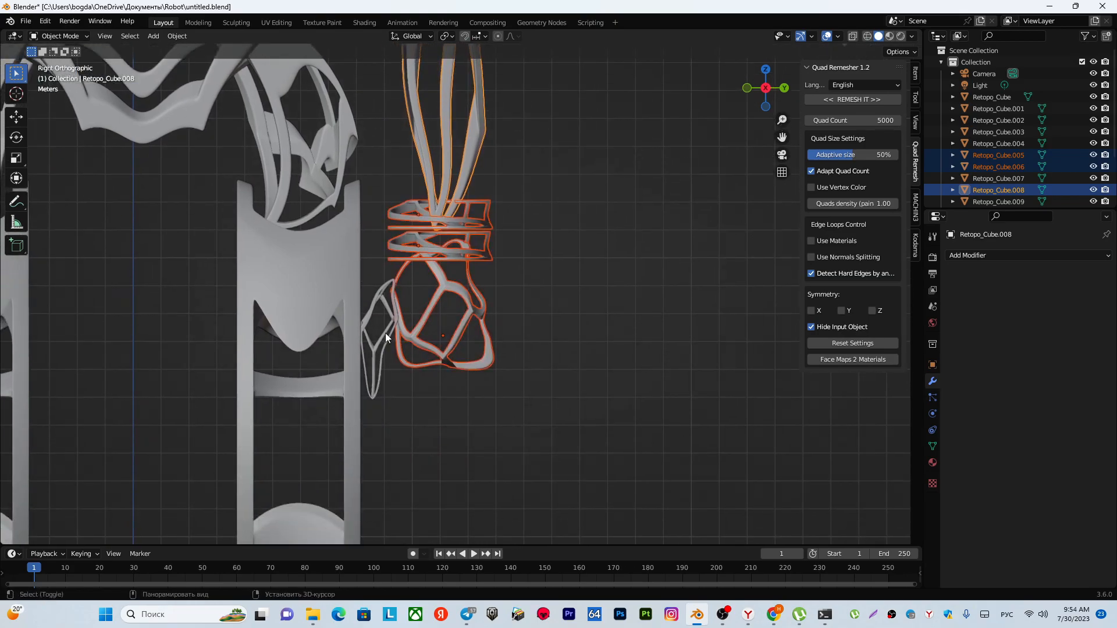
{"action": "left_click", "coordinate": [385, 333], "text": "shift"}
{"action": "scroll", "coordinate": [416, 319], "scroll_direction": "down", "scroll_amount": 4}
{"action": "middle_click_drag", "start_coordinate": [417, 323], "coordinate": [376, 518], "text": "shift"}
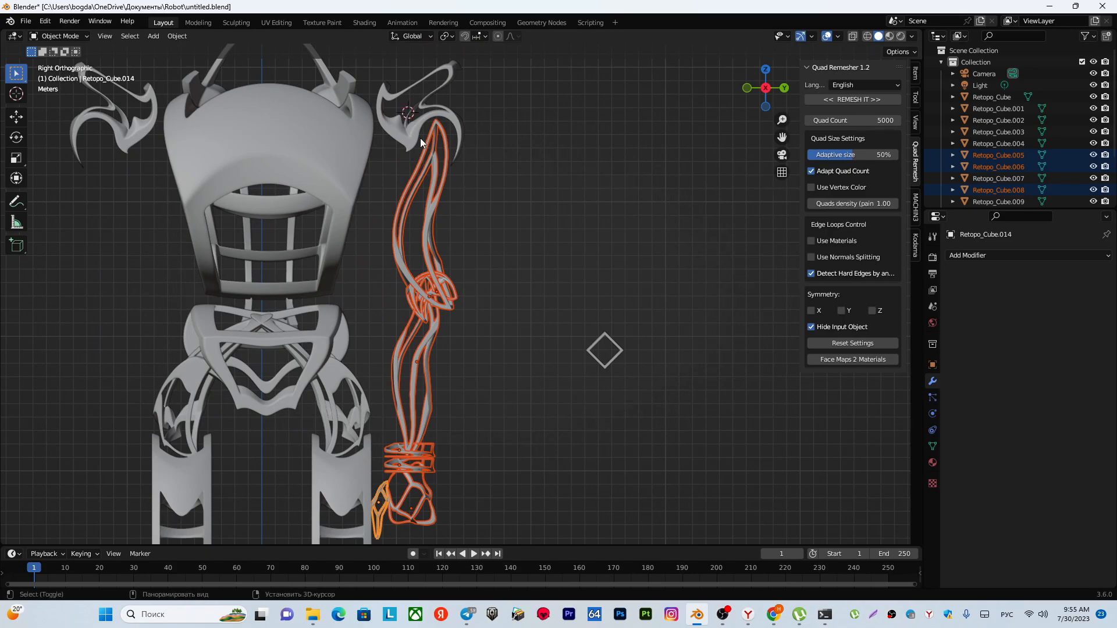
{"action": "right_click", "coordinate": [434, 159]}
{"action": "mouse_move", "coordinate": [438, 159]}
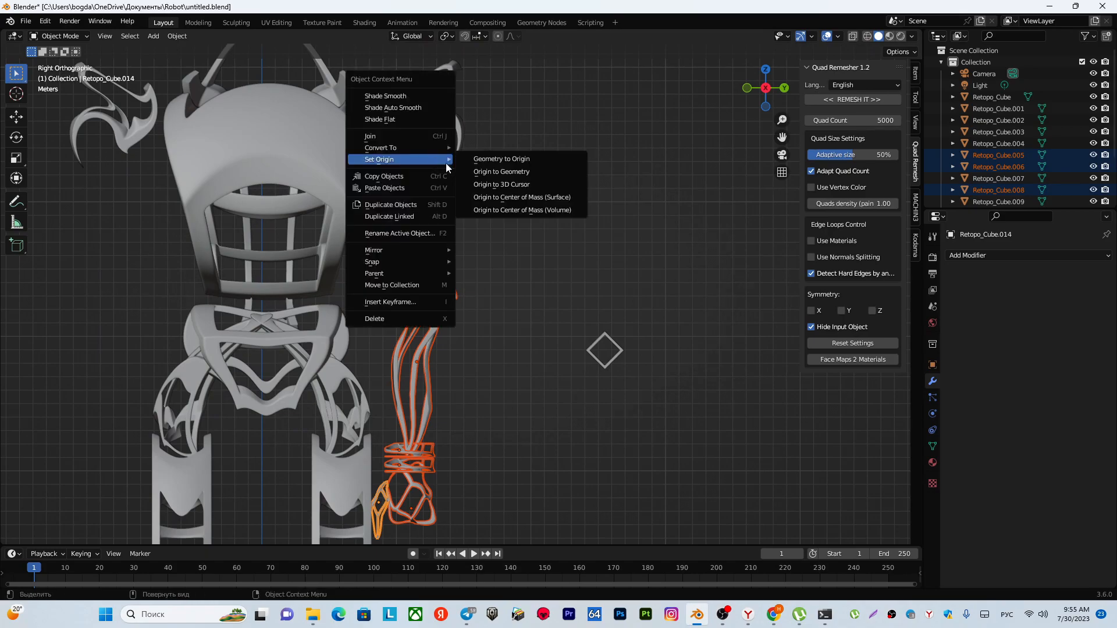
{"action": "left_click", "coordinate": [476, 191]}
Rotate the whole arm about -5.7° around the shoulder so it swings away from the body, and deselect it.
{"action": "scroll", "coordinate": [500, 228], "scroll_direction": "down", "scroll_amount": 3}
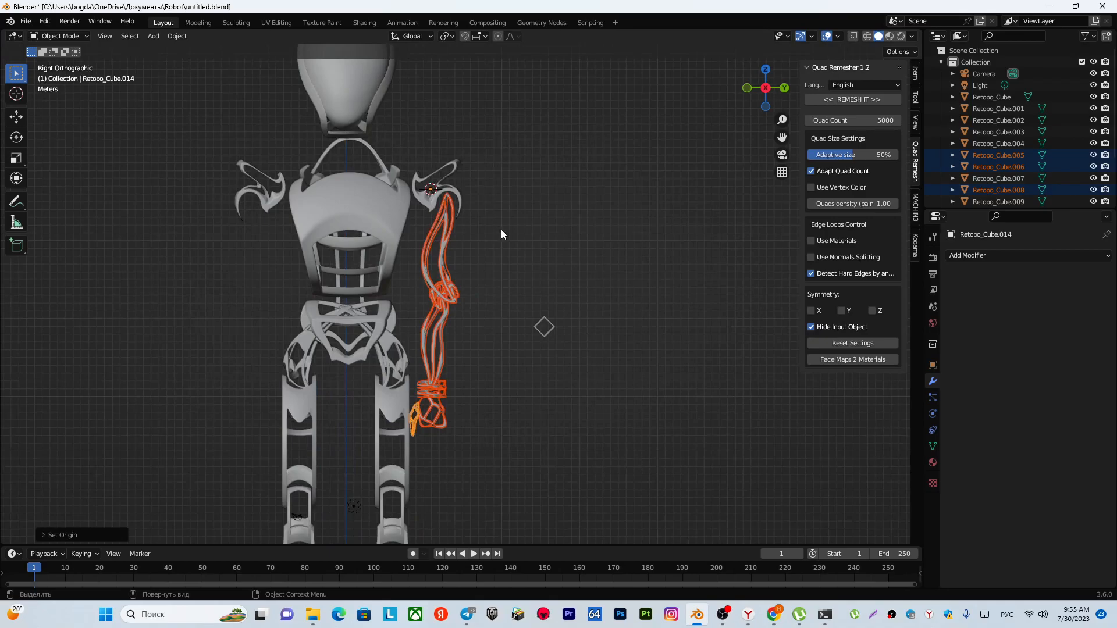
{"action": "key", "text": "r"}
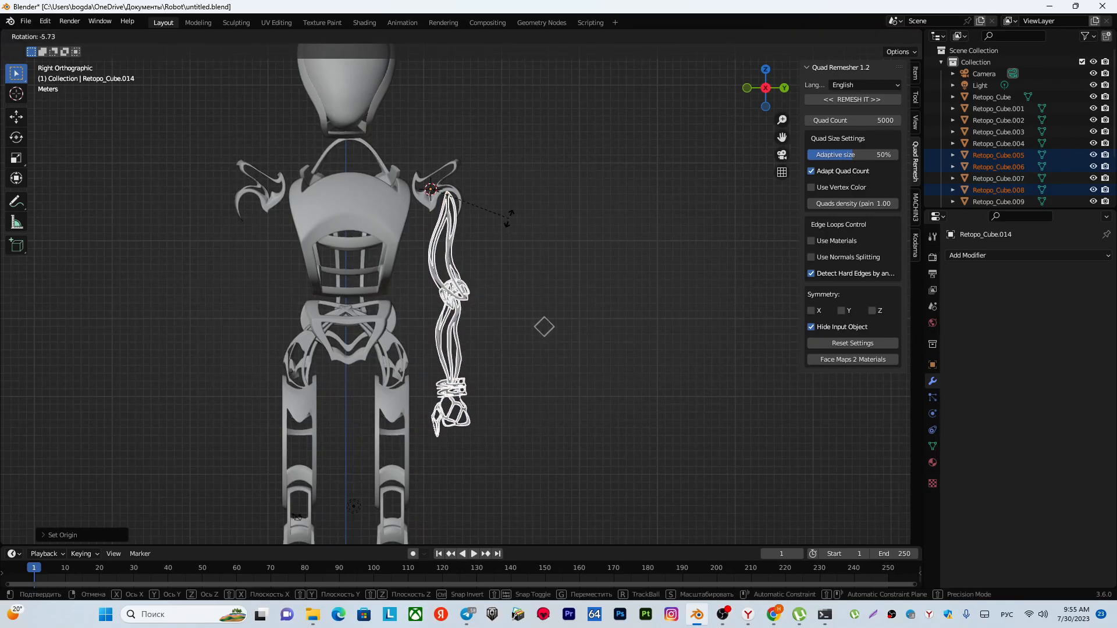
{"action": "left_click", "coordinate": [509, 219]}
{"action": "left_click", "coordinate": [533, 248]}
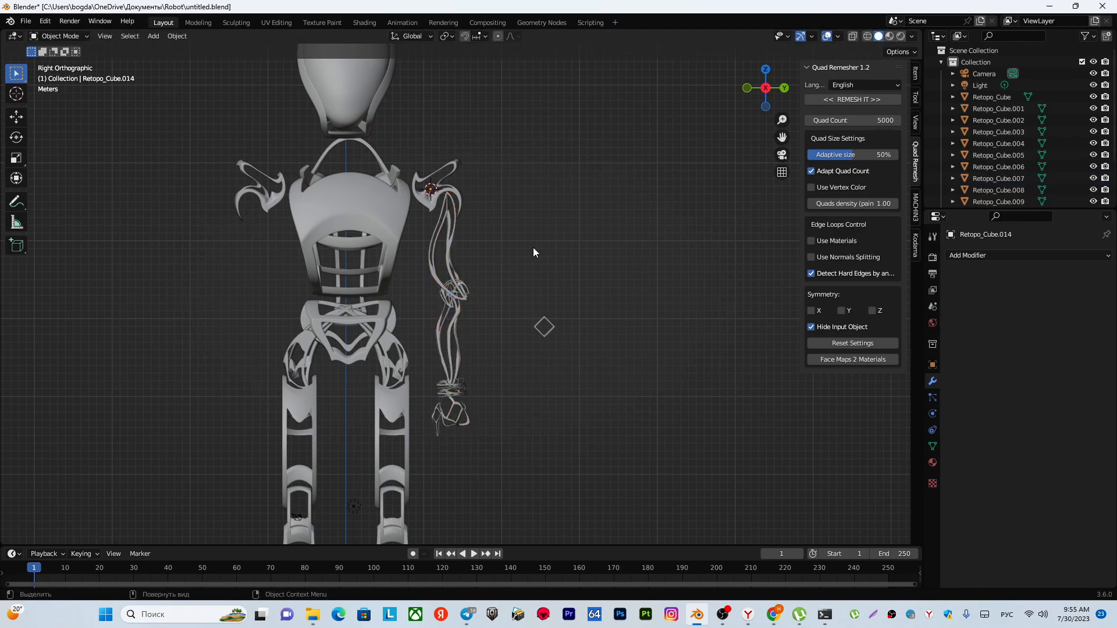
Select the thumb piece and set its origin back to its own geometry in the back view.
{"action": "scroll", "coordinate": [454, 385], "scroll_direction": "up", "scroll_amount": 8}
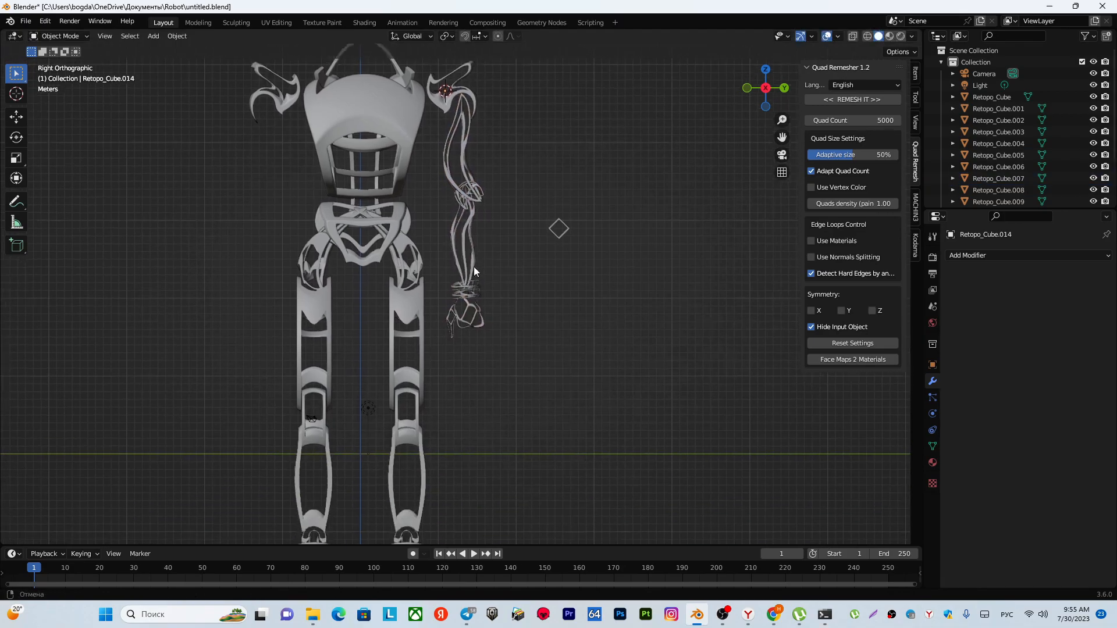
{"action": "left_click", "coordinate": [392, 267]}
{"action": "middle_click_drag", "start_coordinate": [392, 267], "coordinate": [267, 264]}
{"action": "right_click", "coordinate": [244, 262]}
{"action": "mouse_move", "coordinate": [250, 260]}
{"action": "left_click", "coordinate": [318, 274]}
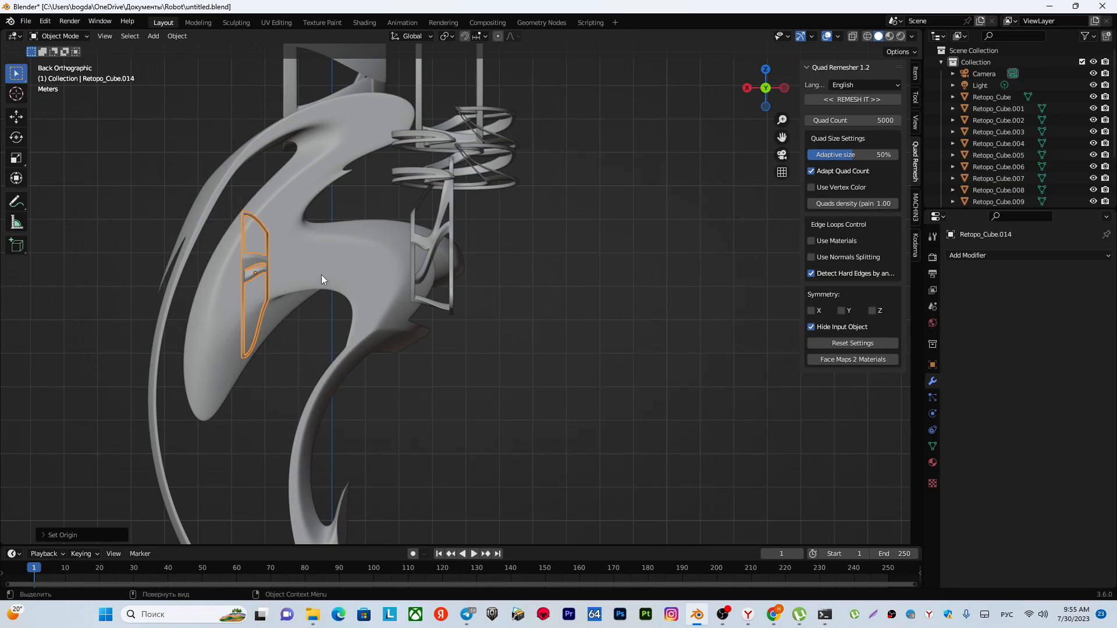
Move the thumb piece about -5.4 m along the X axis so it lines up with the palm.
{"action": "key", "text": "g"}
{"action": "key", "text": "x"}
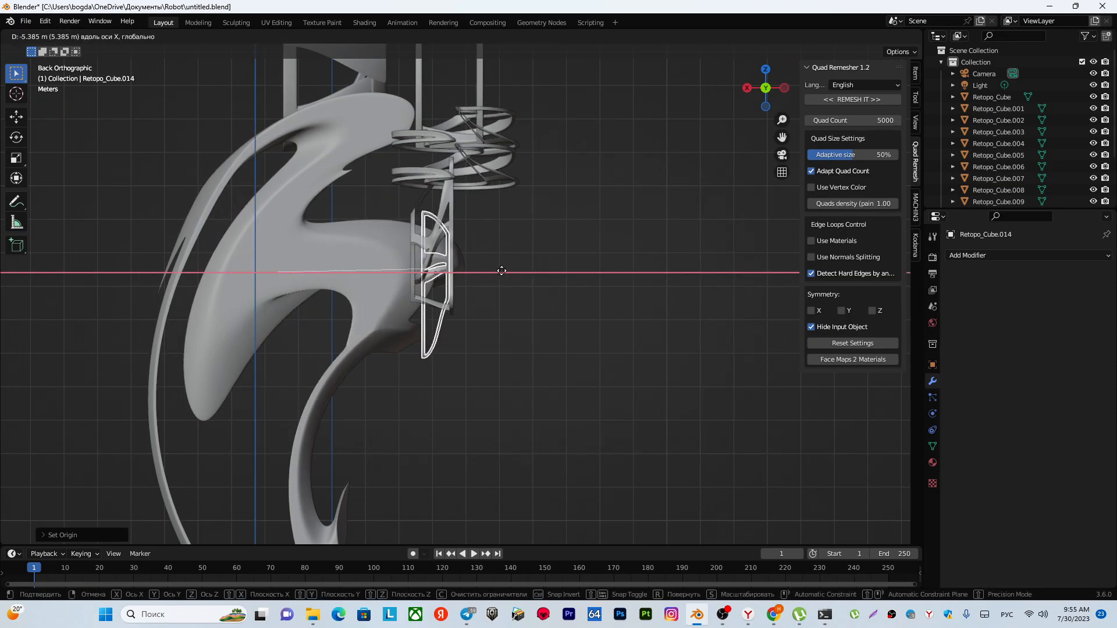
{"action": "left_click", "coordinate": [503, 272]}
Duplicate the original diamond frame in the side view and place the copy between it and the hand.
{"action": "middle_click_drag", "start_coordinate": [501, 271], "coordinate": [429, 315], "text": "alt"}
{"action": "scroll", "coordinate": [527, 279], "scroll_direction": "down", "scroll_amount": 4}
{"action": "scroll", "coordinate": [540, 260], "scroll_direction": "down", "scroll_amount": 1}
{"action": "scroll", "coordinate": [458, 329], "scroll_direction": "up", "scroll_amount": 2}
{"action": "scroll", "coordinate": [459, 329], "scroll_direction": "down", "scroll_amount": 3}
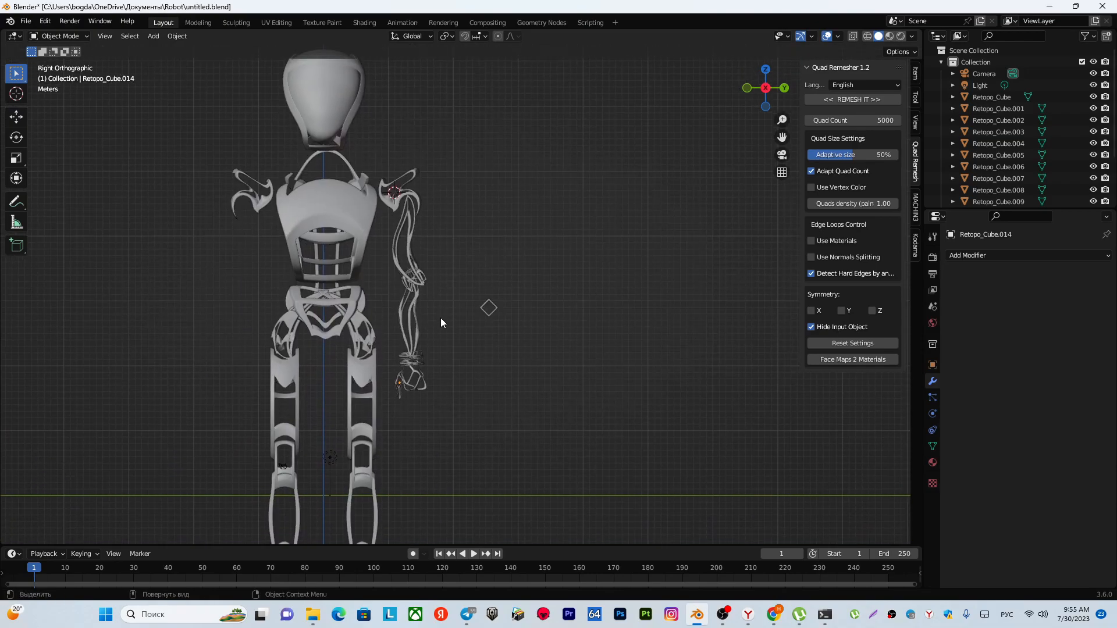
{"action": "scroll", "coordinate": [441, 319], "scroll_direction": "up", "scroll_amount": 2}
{"action": "left_click", "coordinate": [516, 315]}
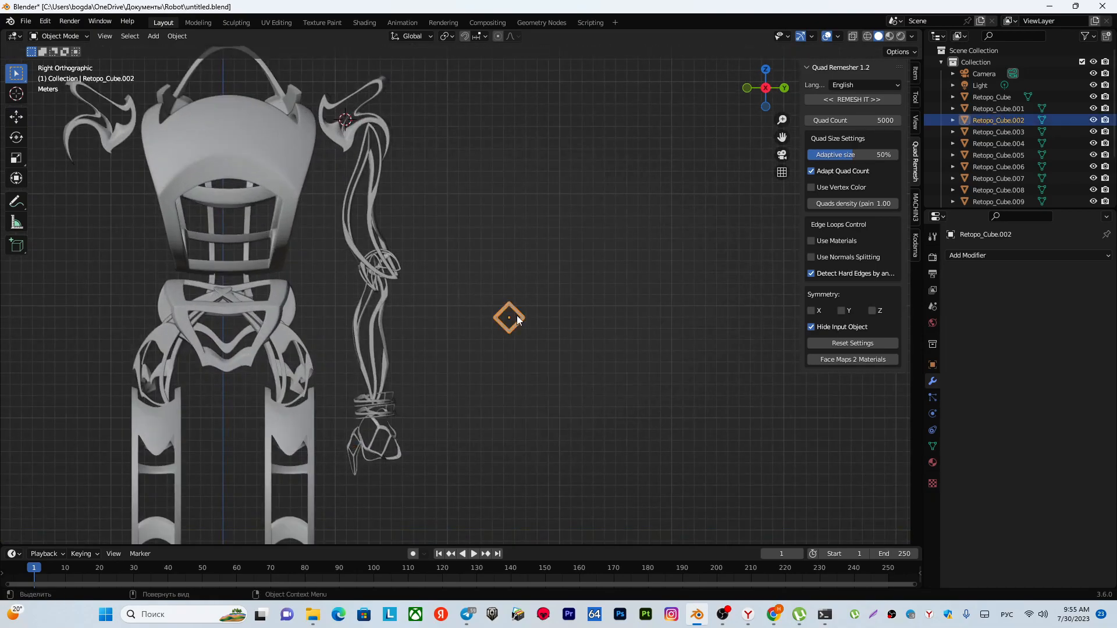
{"action": "key", "text": "shift+d"}
{"action": "left_click", "coordinate": [453, 414]}
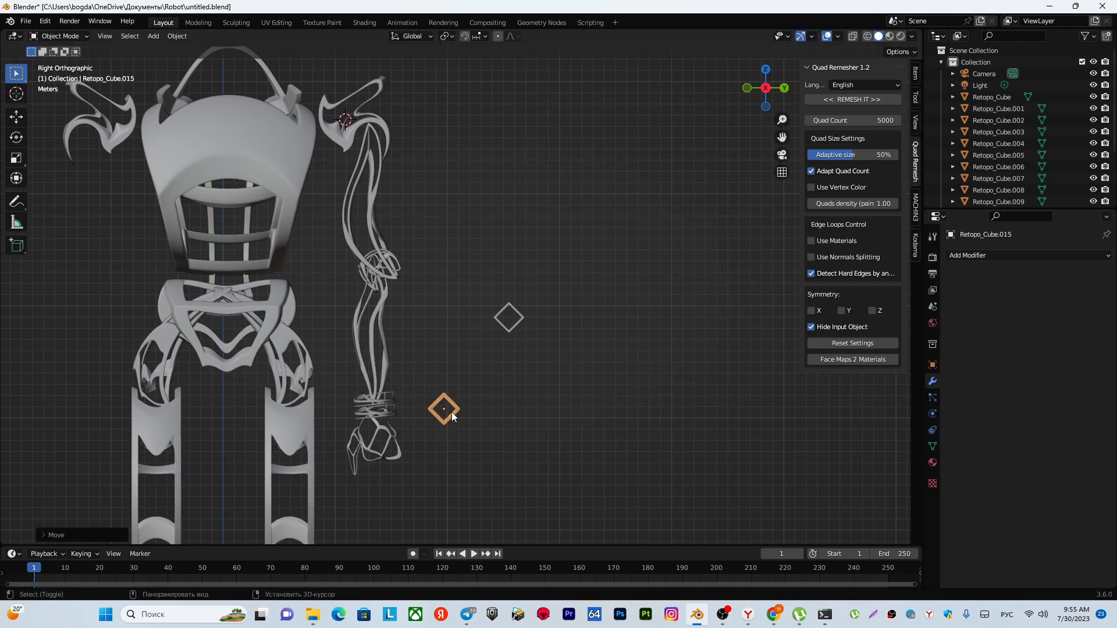
Move the new diamond frame copy directly beneath the palm piece.
{"action": "middle_click_drag", "start_coordinate": [453, 413], "coordinate": [524, 247], "text": "shift"}
{"action": "scroll", "coordinate": [525, 247], "scroll_direction": "up", "scroll_amount": 4}
{"action": "middle_click_drag", "start_coordinate": [509, 305], "coordinate": [497, 271], "text": "shift"}
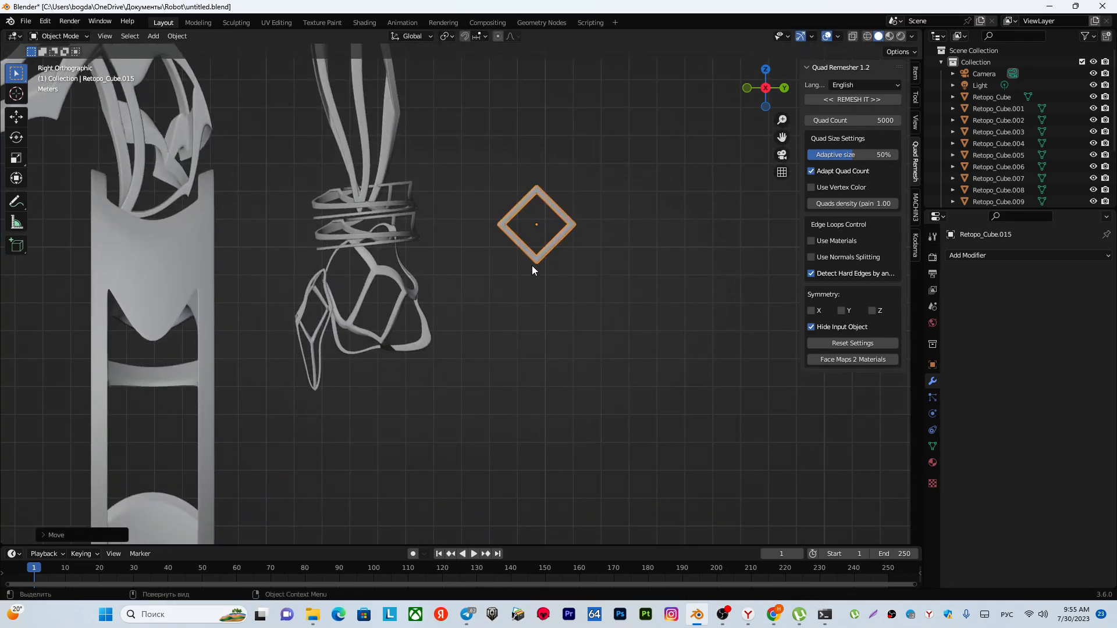
{"action": "key", "text": "g"}
{"action": "left_click", "coordinate": [358, 445]}
Switch the new diamond frame to Sculpt Mode and stretch its lower end far downward with Snake Hook.
{"action": "middle_click_drag", "start_coordinate": [368, 434], "coordinate": [397, 347], "text": "shift"}
{"action": "scroll", "coordinate": [401, 348], "scroll_direction": "down", "scroll_amount": 3}
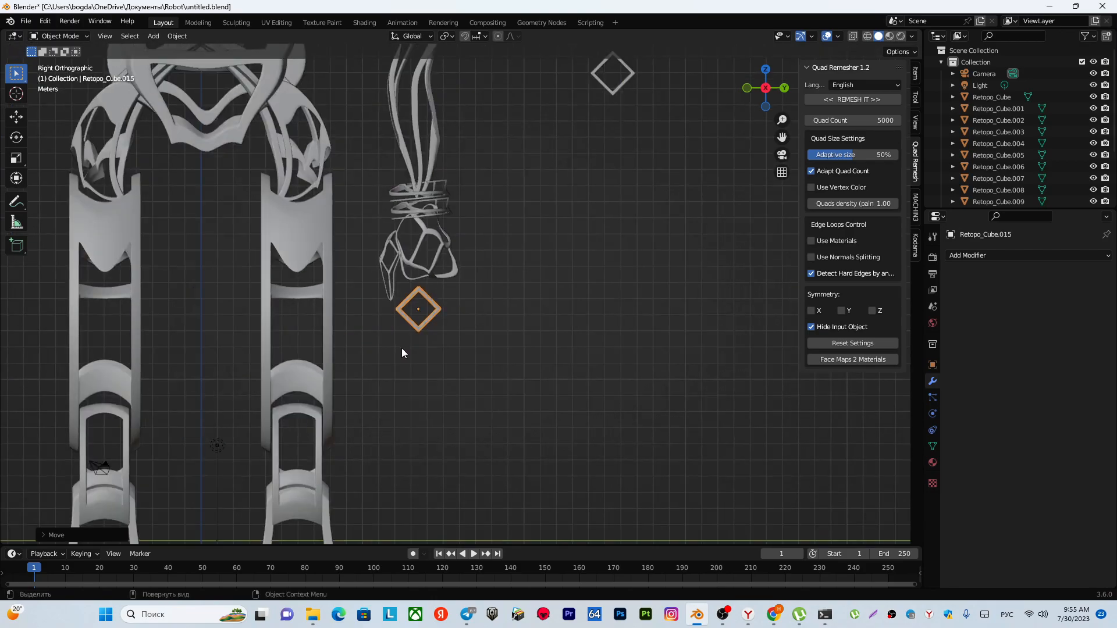
{"action": "left_click", "coordinate": [74, 37]}
{"action": "left_click", "coordinate": [74, 80]}
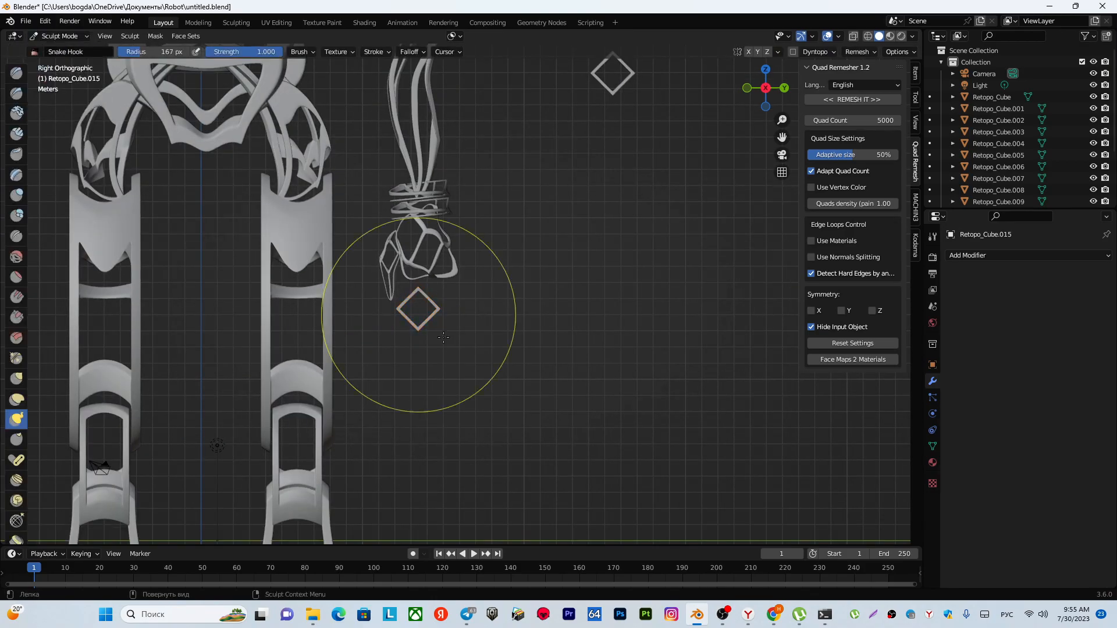
{"action": "scroll", "coordinate": [379, 328], "scroll_direction": "up", "scroll_amount": 3}
{"action": "mouse_move", "coordinate": [370, 336]}
{"action": "left_mouse_down"}
{"action": "mouse_move", "coordinate": [369, 407]}
{"action": "mouse_move", "coordinate": [342, 497]}
{"action": "left_mouse_up"}
Shape the stretched frame with Snake Hook strokes into a slender, slightly curved finger with a pointed upper end.
{"action": "middle_click_drag", "start_coordinate": [382, 405], "coordinate": [408, 335], "text": "shift"}
{"action": "scroll", "coordinate": [409, 313], "scroll_direction": "down", "scroll_amount": 2}
{"action": "scroll", "coordinate": [407, 309], "scroll_direction": "up", "scroll_amount": 1}
{"action": "mouse_move", "coordinate": [388, 277]}
{"action": "left_mouse_down"}
{"action": "mouse_move", "coordinate": [394, 292]}
{"action": "mouse_move", "coordinate": [427, 291]}
{"action": "left_mouse_up"}
{"action": "mouse_move", "coordinate": [388, 344]}
{"action": "left_mouse_down"}
{"action": "mouse_move", "coordinate": [400, 339]}
{"action": "mouse_move", "coordinate": [387, 334]}
{"action": "left_mouse_up"}
{"action": "mouse_move", "coordinate": [375, 408]}
{"action": "left_mouse_down"}
{"action": "mouse_move", "coordinate": [399, 412]}
{"action": "mouse_move", "coordinate": [377, 409]}
{"action": "mouse_move", "coordinate": [387, 410]}
{"action": "left_mouse_up"}
{"action": "left_click_drag", "start_coordinate": [411, 344], "coordinate": [416, 334]}
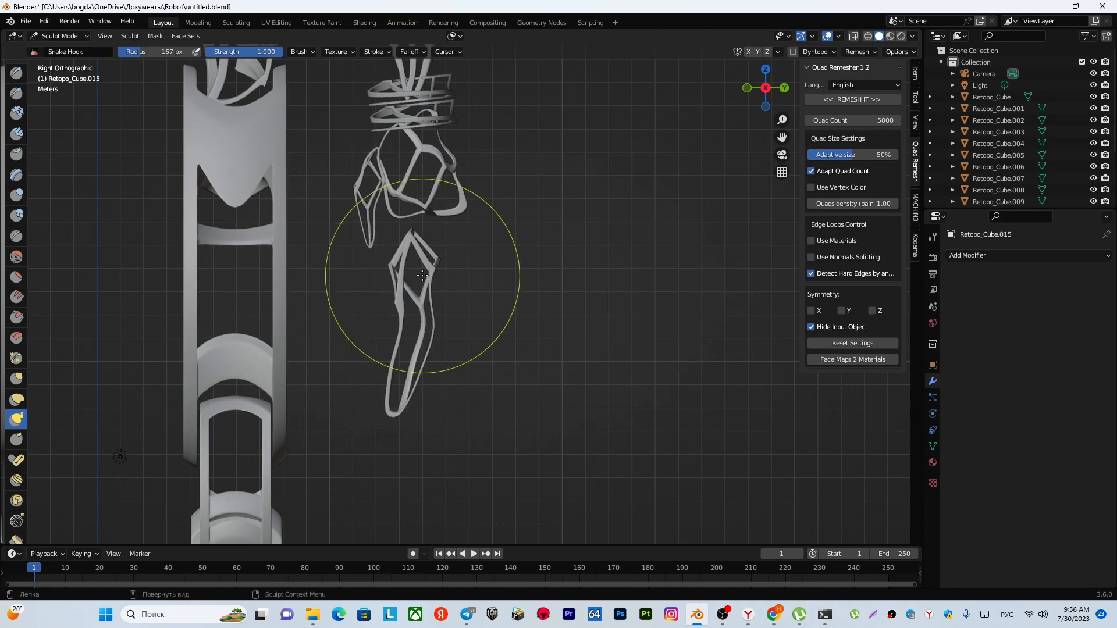
{"action": "mouse_move", "coordinate": [412, 245]}
{"action": "left_mouse_down"}
{"action": "mouse_move", "coordinate": [401, 256]}
{"action": "mouse_move", "coordinate": [411, 247]}
{"action": "left_mouse_up"}
{"action": "left_click_drag", "start_coordinate": [404, 307], "coordinate": [402, 304]}
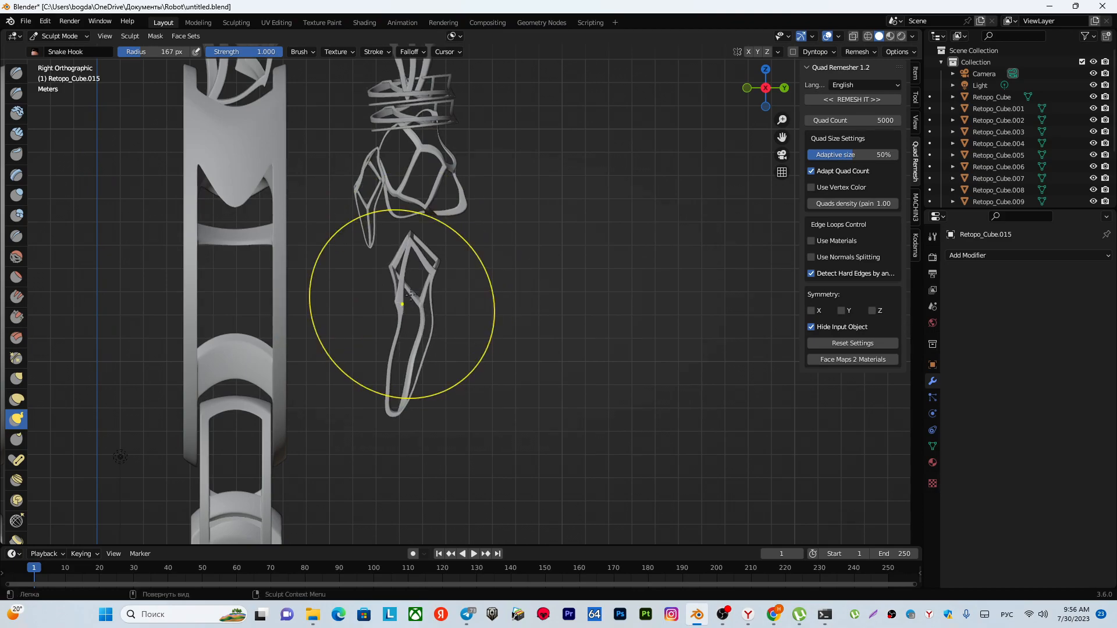
Return the finger to Object Mode, set its origin to geometry, and scale it down to about 0.52 of its size.
{"action": "left_click", "coordinate": [58, 36]}
{"action": "left_click", "coordinate": [52, 48]}
{"action": "scroll", "coordinate": [427, 320], "scroll_direction": "up", "scroll_amount": 1}
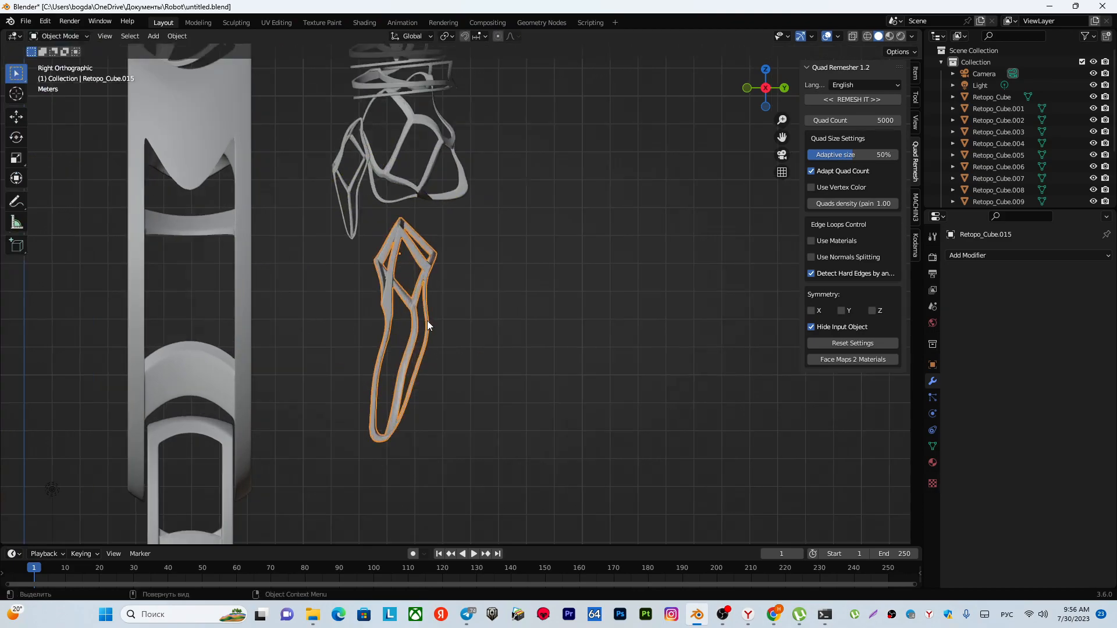
{"action": "scroll", "coordinate": [427, 320], "scroll_direction": "up", "scroll_amount": 1}
{"action": "right_click", "coordinate": [402, 303]}
{"action": "mouse_move", "coordinate": [403, 303]}
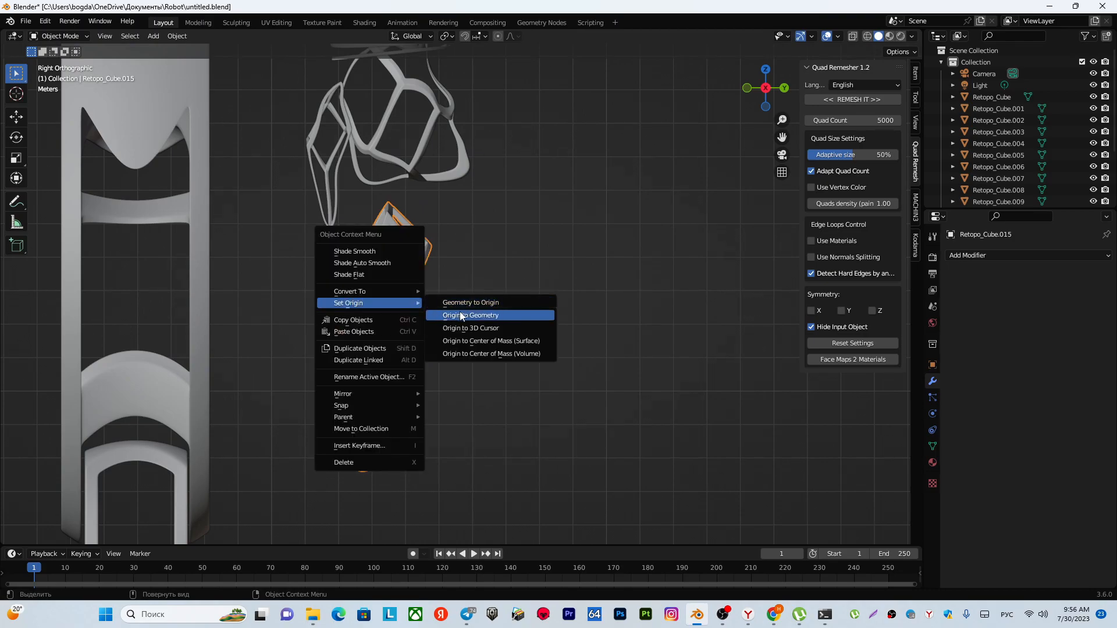
{"action": "left_click", "coordinate": [459, 315]}
{"action": "key", "text": "s"}
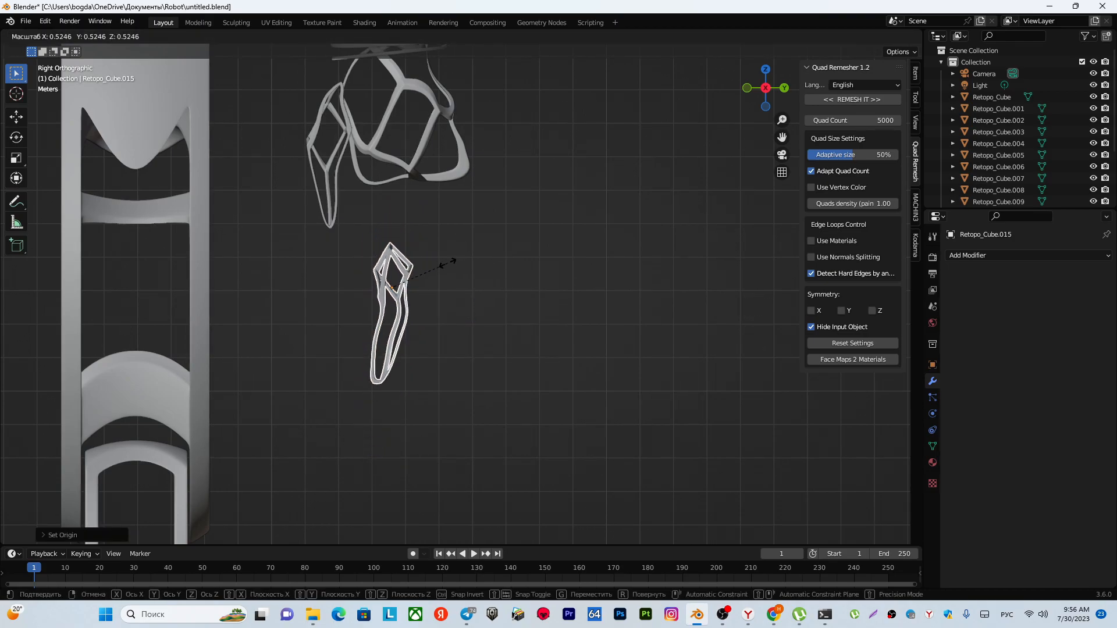
{"action": "left_click", "coordinate": [446, 269]}
Move the scaled finger up to the palm's lower edge, and shift it along the X axis until it lines up with the hand.
{"action": "key", "text": "g"}
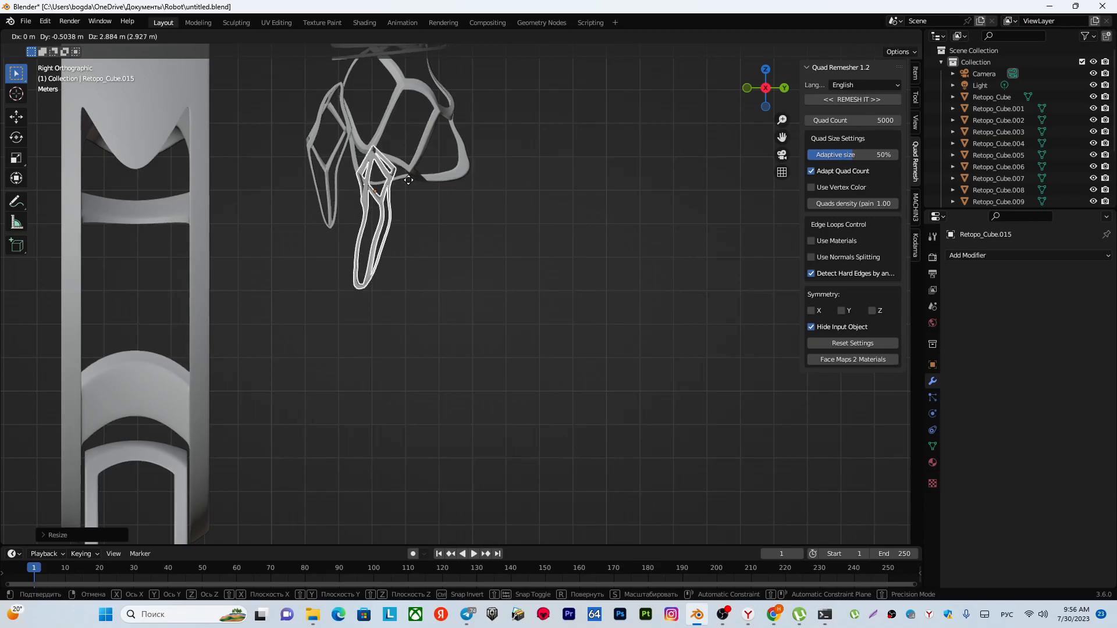
{"action": "left_click", "coordinate": [406, 173]}
{"action": "middle_click_drag", "start_coordinate": [395, 206], "coordinate": [299, 254]}
{"action": "key", "text": "g"}
{"action": "key", "text": "x"}
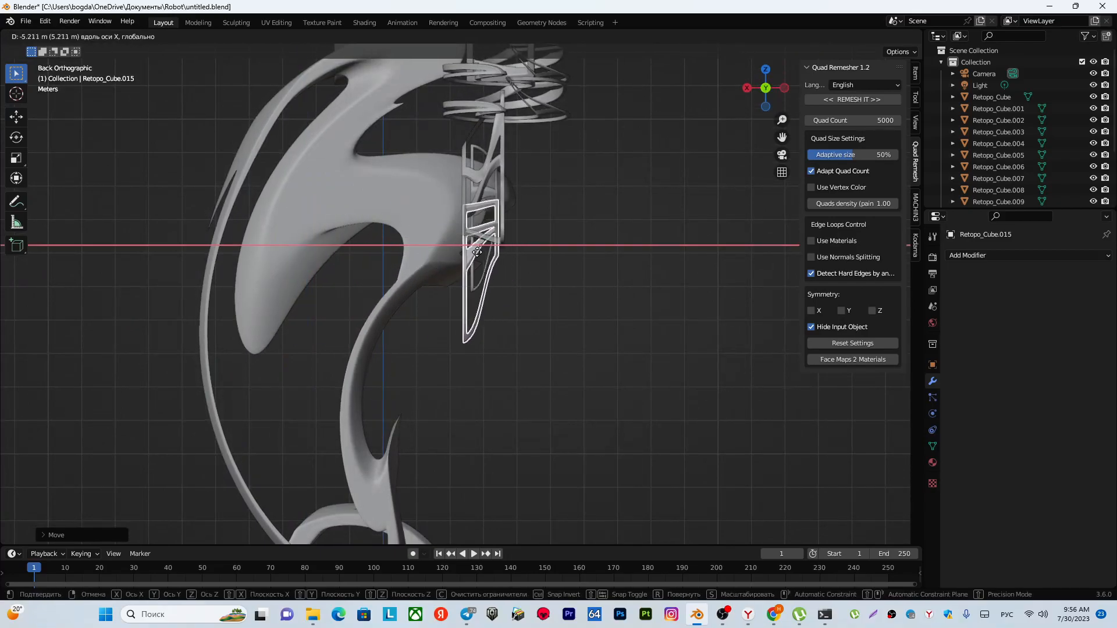
{"action": "left_click", "coordinate": [485, 249]}
Examine the hand from the right side, checking the placement of the thumb and first finger against the palm.
{"action": "middle_click_drag", "start_coordinate": [522, 257], "coordinate": [382, 315]}
{"action": "scroll", "coordinate": [383, 316], "scroll_direction": "up", "scroll_amount": 4}
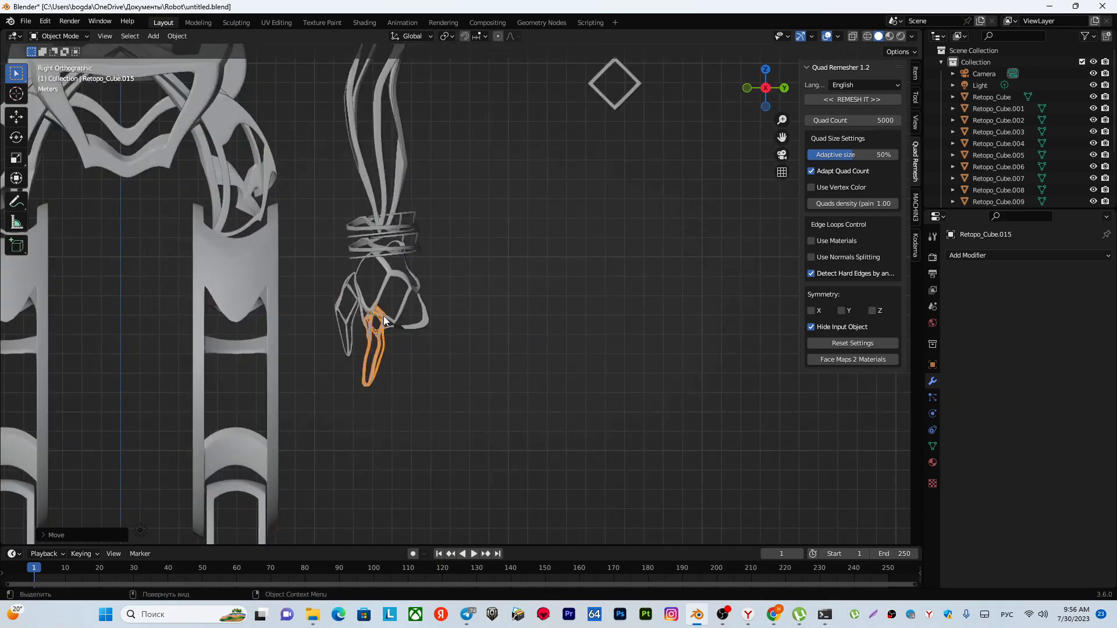
{"action": "key", "text": "ctrl+z"}
{"action": "scroll", "coordinate": [472, 278], "scroll_direction": "down", "scroll_amount": 5}
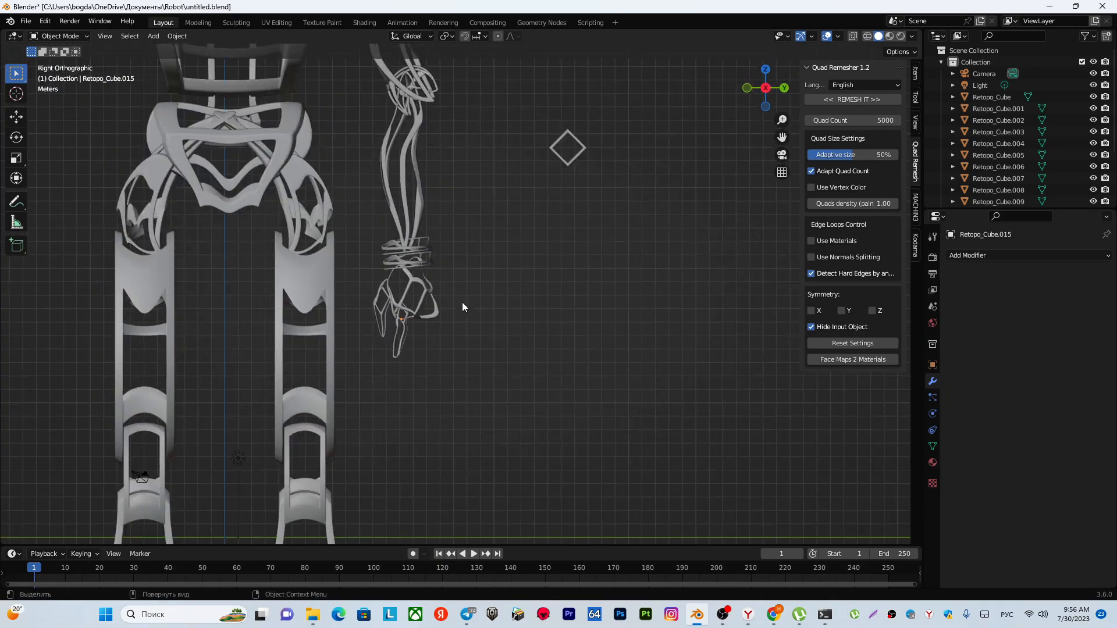
{"action": "scroll", "coordinate": [452, 309], "scroll_direction": "up", "scroll_amount": 6}
{"action": "scroll", "coordinate": [479, 305], "scroll_direction": "up", "scroll_amount": 2}
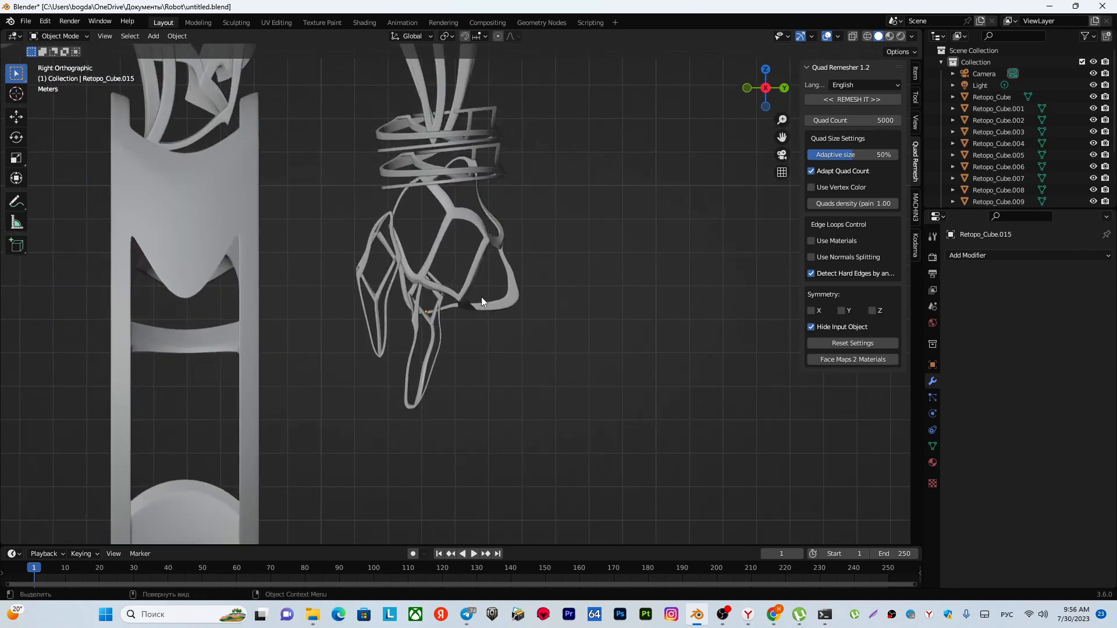
{"action": "scroll", "coordinate": [482, 301], "scroll_direction": "up", "scroll_amount": 1}
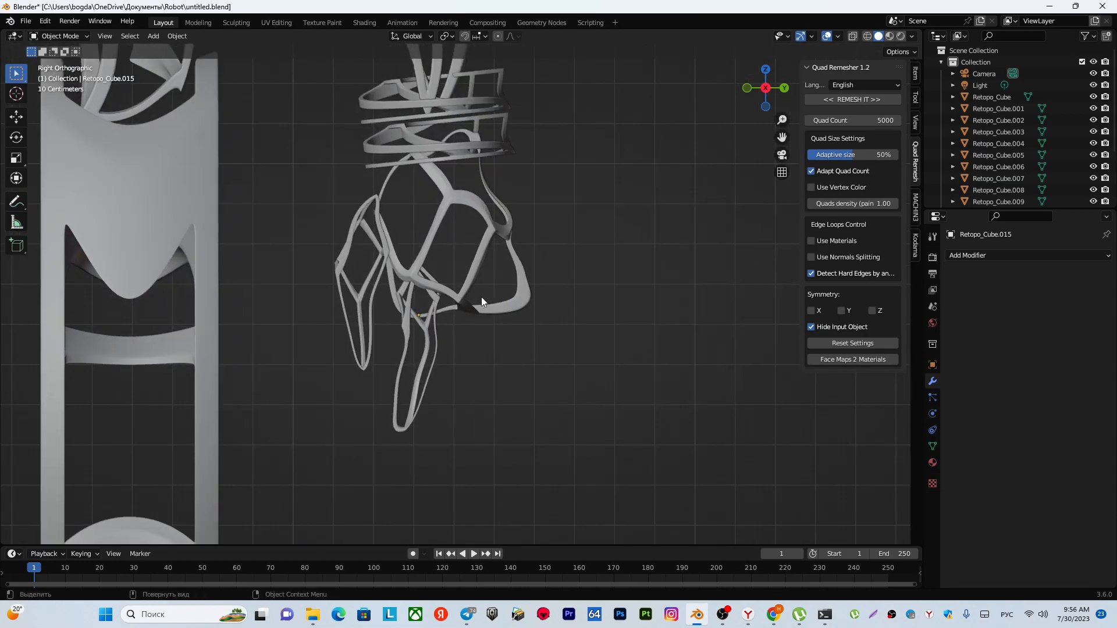
{"action": "scroll", "coordinate": [481, 298], "scroll_direction": "down", "scroll_amount": 2}
{"action": "middle_click_drag", "start_coordinate": [512, 299], "coordinate": [589, 280], "text": "shift"}
{"action": "scroll", "coordinate": [542, 274], "scroll_direction": "down", "scroll_amount": 1}
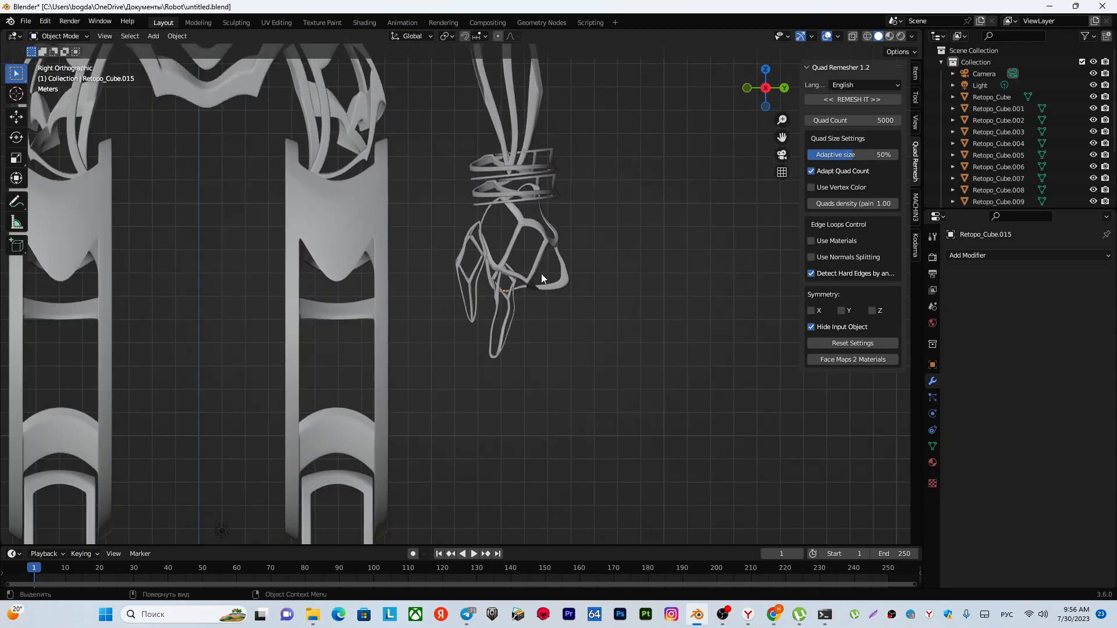
{"action": "scroll", "coordinate": [546, 274], "scroll_direction": "up", "scroll_amount": 1}
{"action": "scroll", "coordinate": [546, 273], "scroll_direction": "up", "scroll_amount": 2}
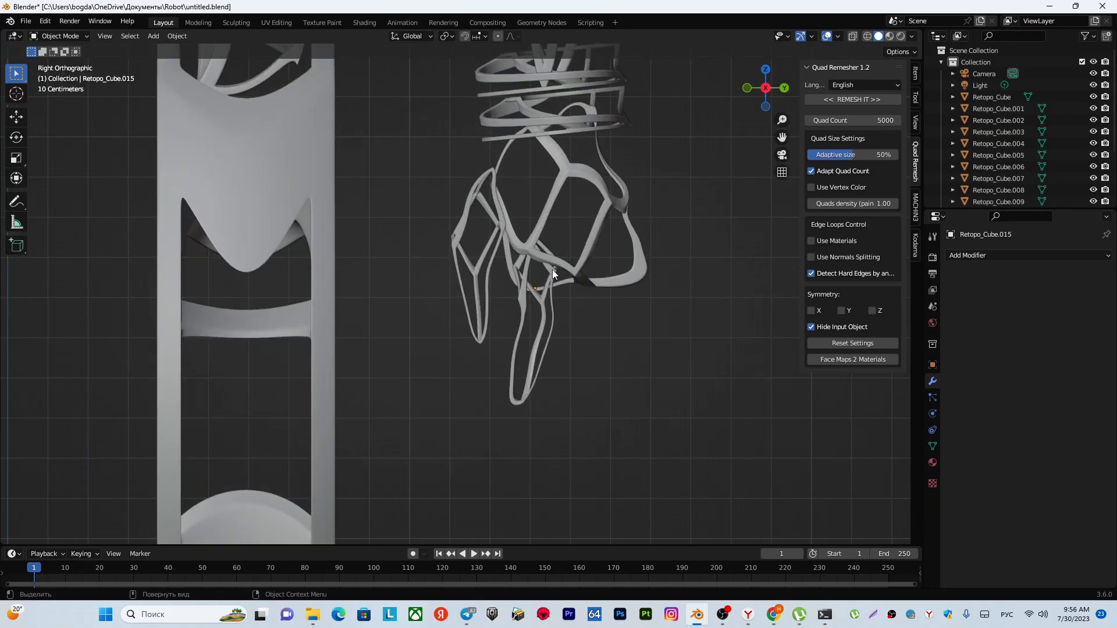
{"action": "middle_click_drag", "start_coordinate": [555, 260], "coordinate": [561, 313], "text": "shift"}
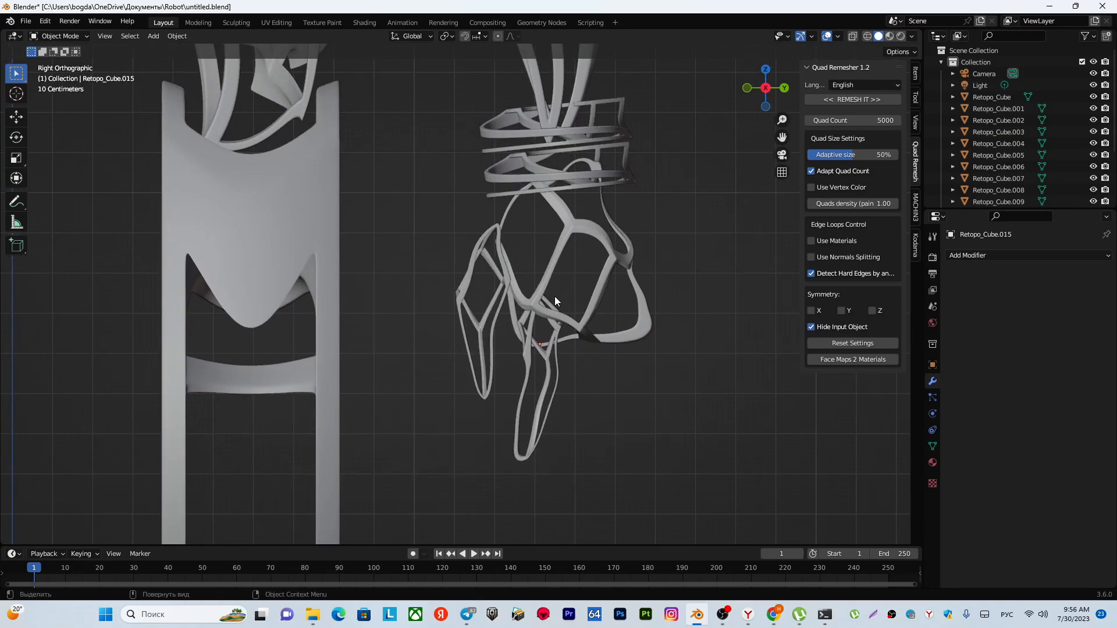
{"action": "middle_click_drag", "start_coordinate": [575, 274], "coordinate": [554, 284], "text": "shift"}
{"action": "scroll", "coordinate": [554, 283], "scroll_direction": "down", "scroll_amount": 4}
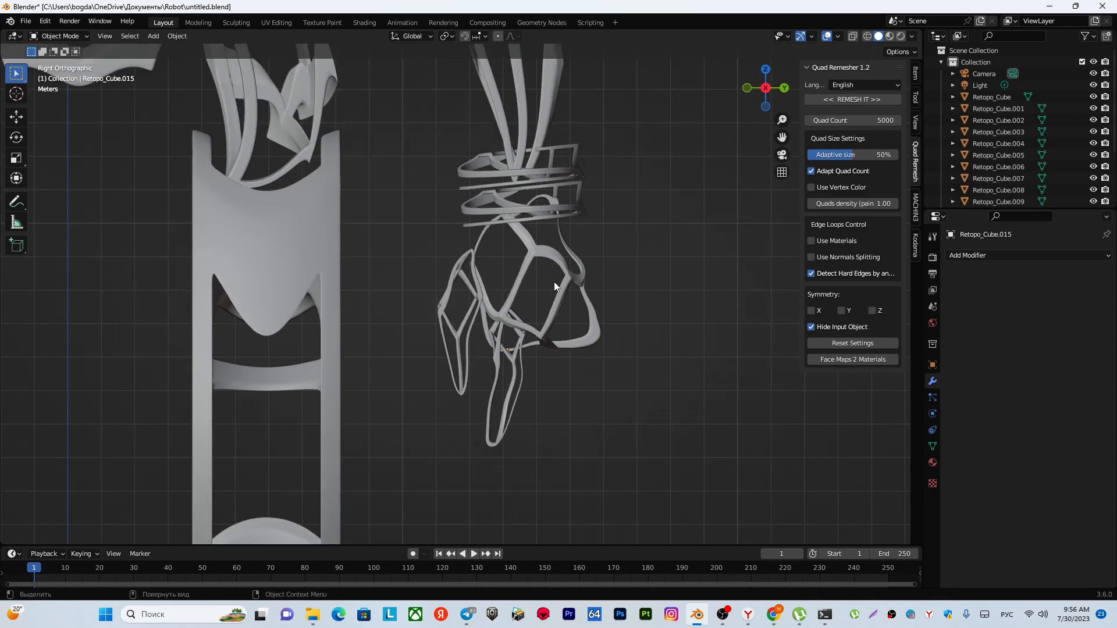
{"action": "scroll", "coordinate": [543, 293], "scroll_direction": "up", "scroll_amount": 2}
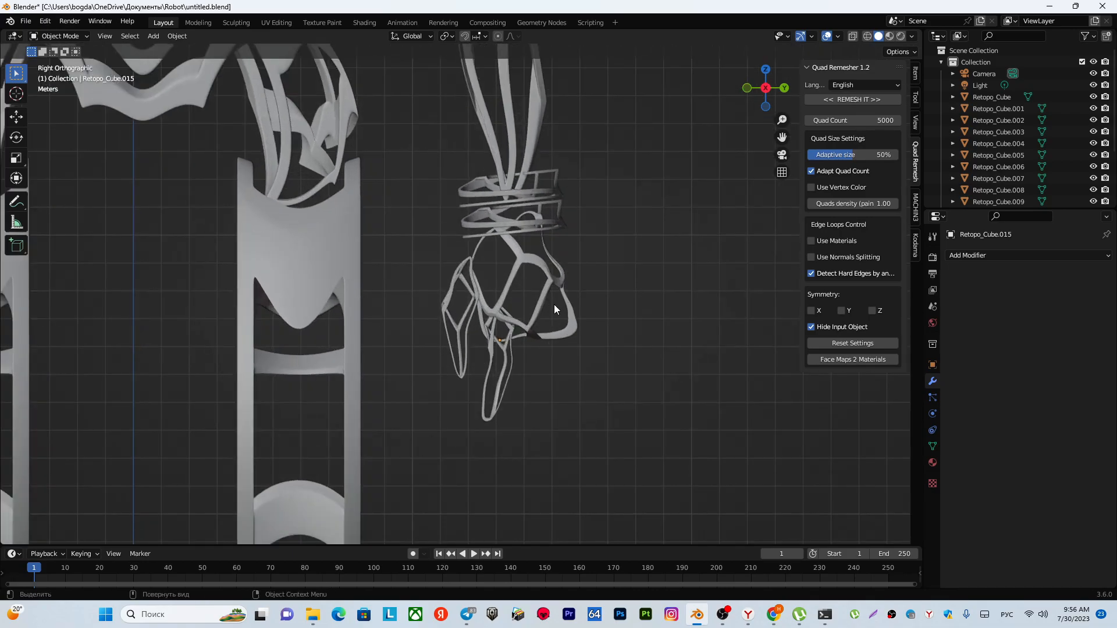
{"action": "scroll", "coordinate": [562, 280], "scroll_direction": "down", "scroll_amount": 1}
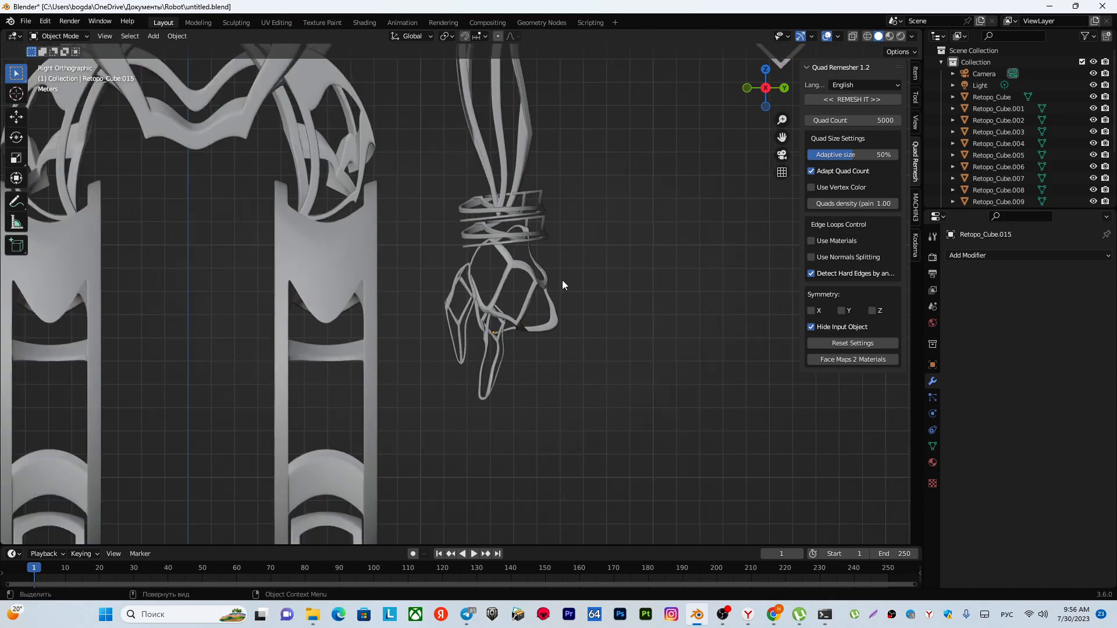
Duplicate the original diamond frame and place the copy below the palm, beside the first finger.
{"action": "middle_click_drag", "start_coordinate": [562, 280], "coordinate": [428, 334], "text": "shift"}
{"action": "left_click", "coordinate": [641, 111]}
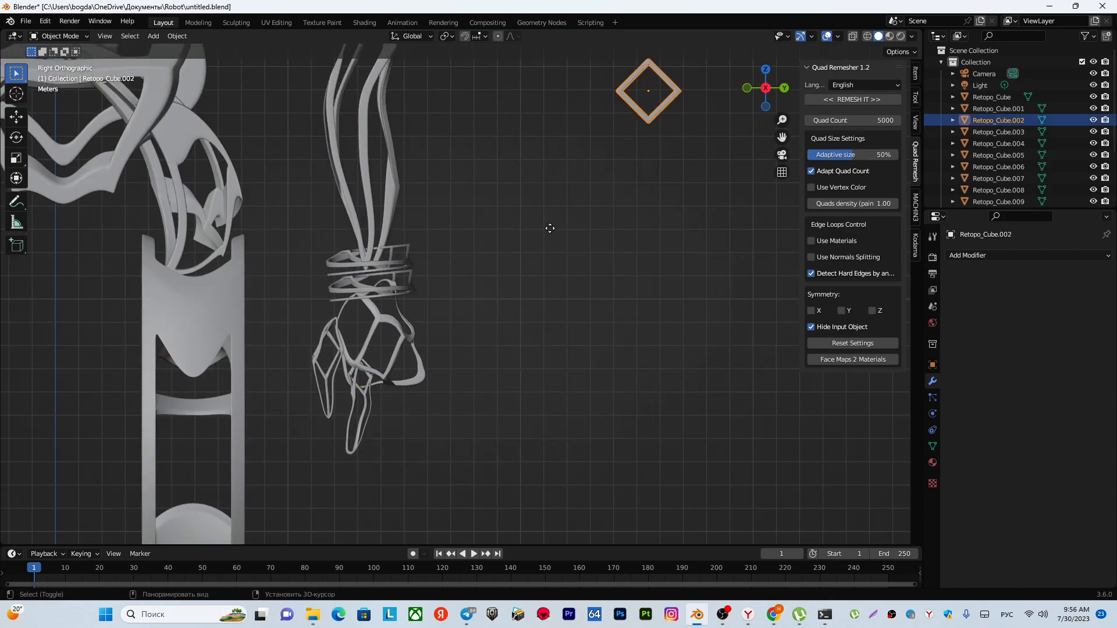
{"action": "key", "text": "shift+d"}
{"action": "left_click", "coordinate": [317, 491]}
{"action": "middle_click_drag", "start_coordinate": [381, 397], "coordinate": [474, 232], "text": "shift"}
{"action": "scroll", "coordinate": [474, 232], "scroll_direction": "up", "scroll_amount": 2}
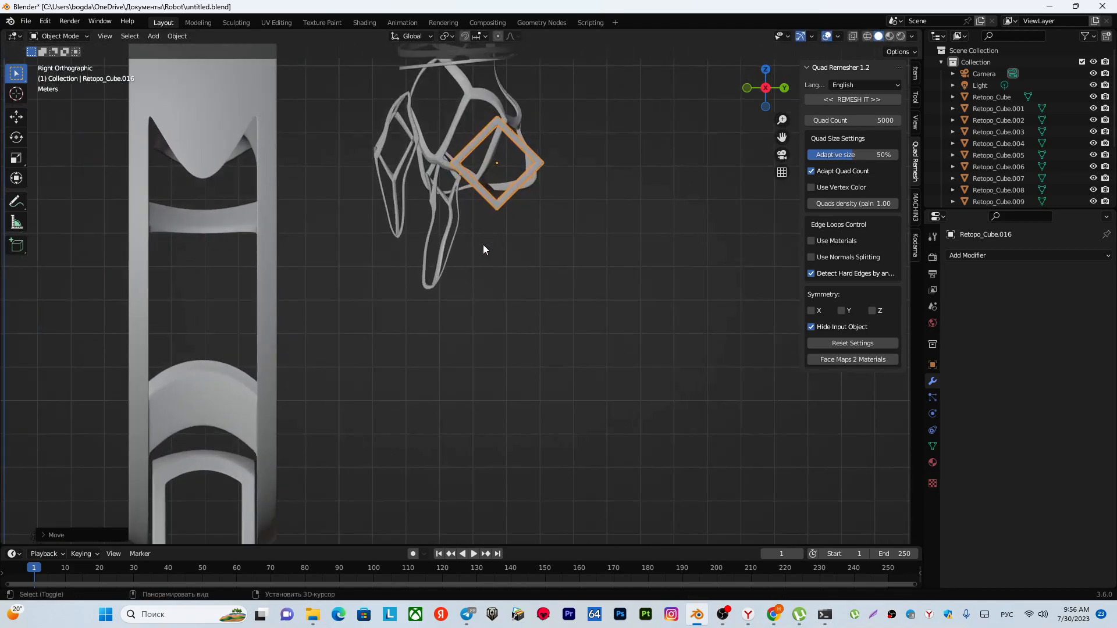
{"action": "key", "text": "g"}
{"action": "left_click", "coordinate": [475, 406]}
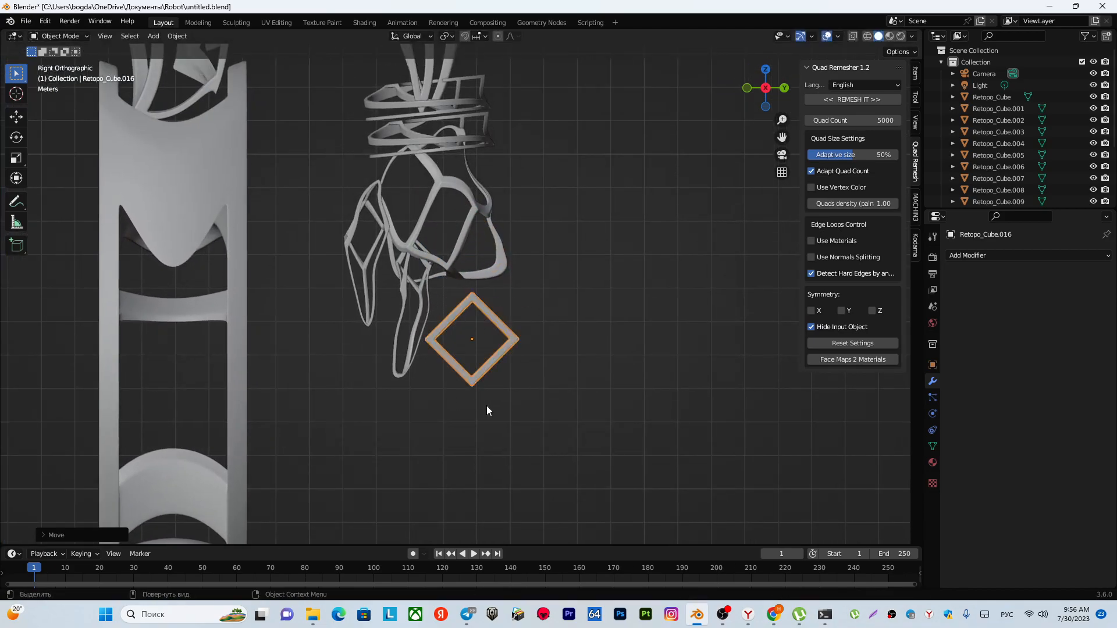
Switch the new diamond copy to Sculpt Mode and stretch it downward with Snake Hook into a long, pointed finger.
{"action": "left_click", "coordinate": [54, 37]}
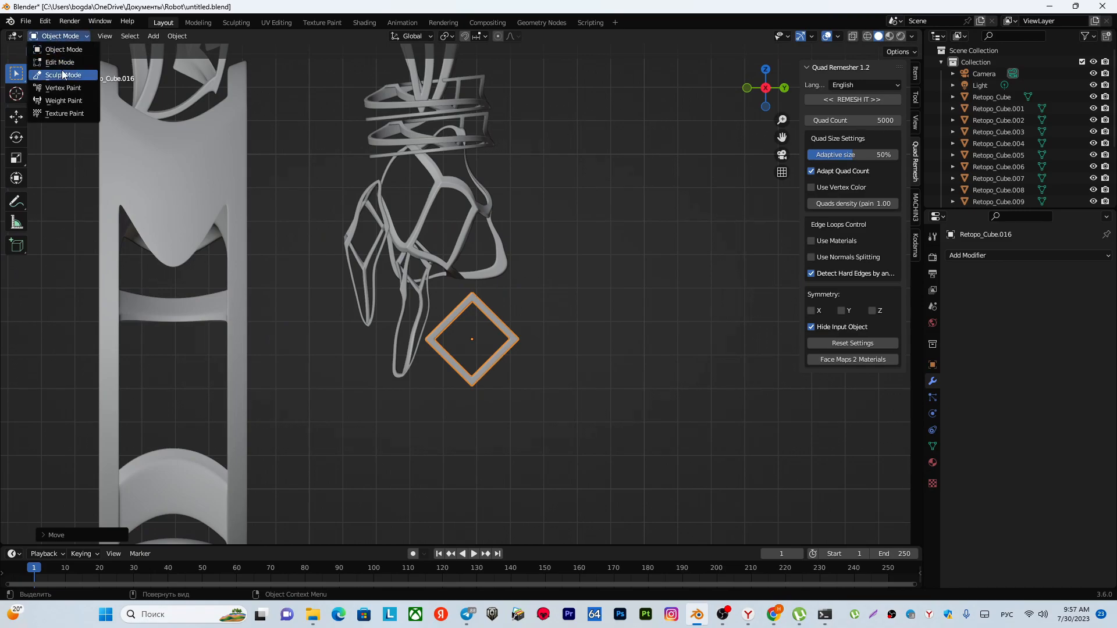
{"action": "left_click", "coordinate": [63, 75]}
{"action": "scroll", "coordinate": [300, 280], "scroll_direction": "down", "scroll_amount": 1}
{"action": "middle_click_drag", "start_coordinate": [449, 349], "coordinate": [444, 275], "text": "shift"}
{"action": "left_click_drag", "start_coordinate": [443, 279], "coordinate": [434, 472]}
{"action": "mouse_move", "coordinate": [441, 231]}
{"action": "left_mouse_down"}
{"action": "mouse_move", "coordinate": [441, 252]}
{"action": "mouse_move", "coordinate": [419, 274]}
{"action": "left_mouse_up"}
Return the second finger to Object Mode, set its origin to geometry, and scale it down to about half its size.
{"action": "left_click", "coordinate": [79, 36]}
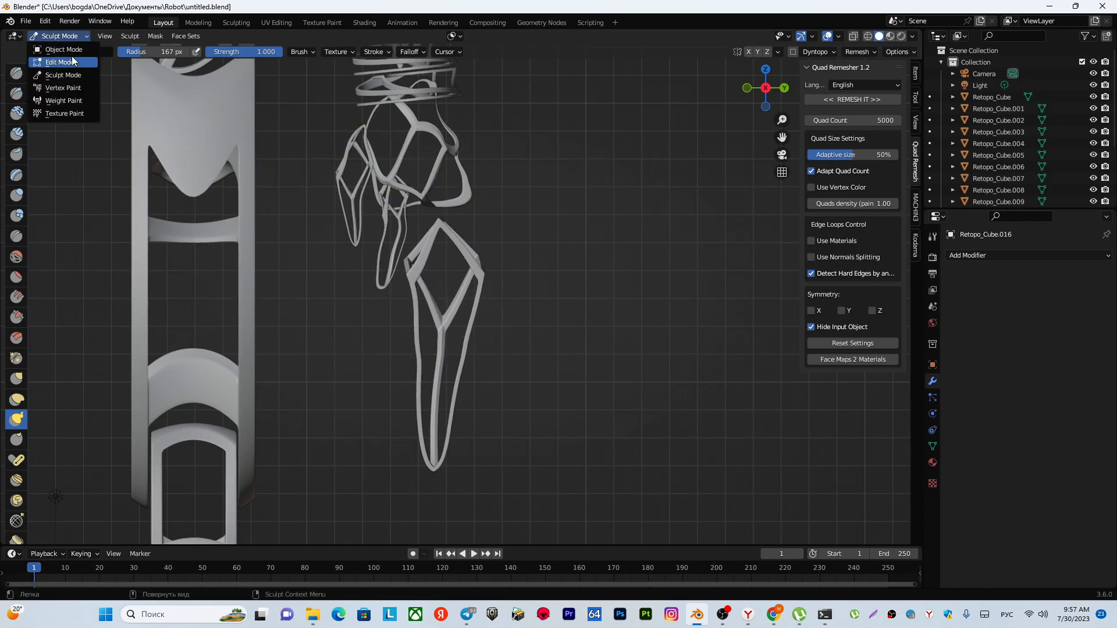
{"action": "left_click", "coordinate": [70, 49]}
{"action": "right_click", "coordinate": [445, 318]}
{"action": "mouse_move", "coordinate": [445, 317]}
{"action": "left_click", "coordinate": [498, 332]}
{"action": "key", "text": "s"}
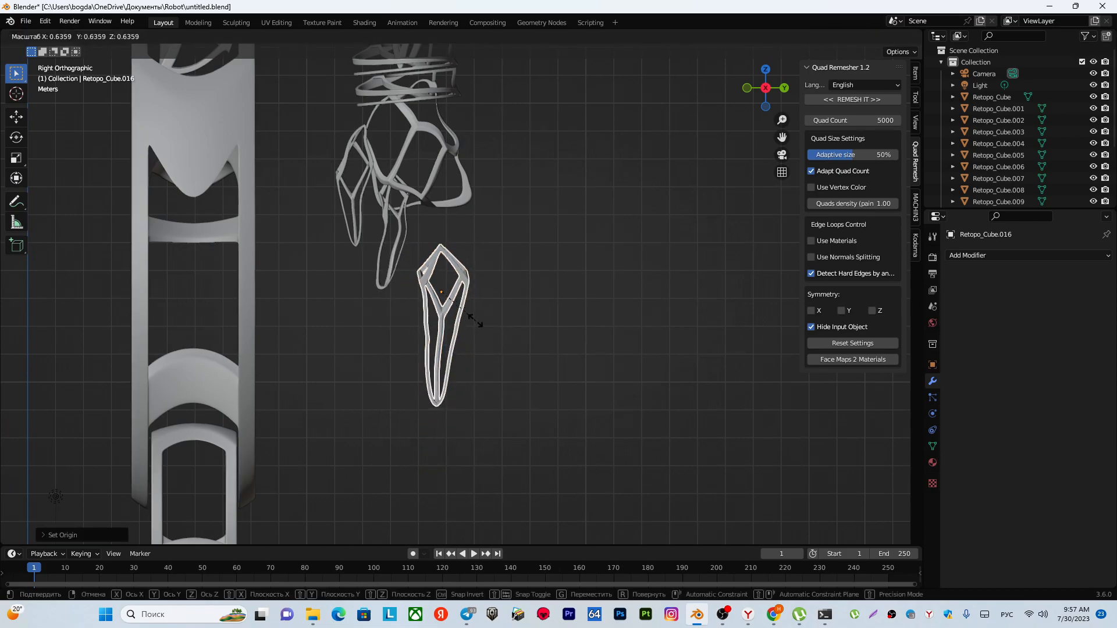
{"action": "left_click", "coordinate": [476, 328]}
Move the second finger to the palm's lower edge beside the first, and shift it along the X axis to the hand.
{"action": "key", "text": "g"}
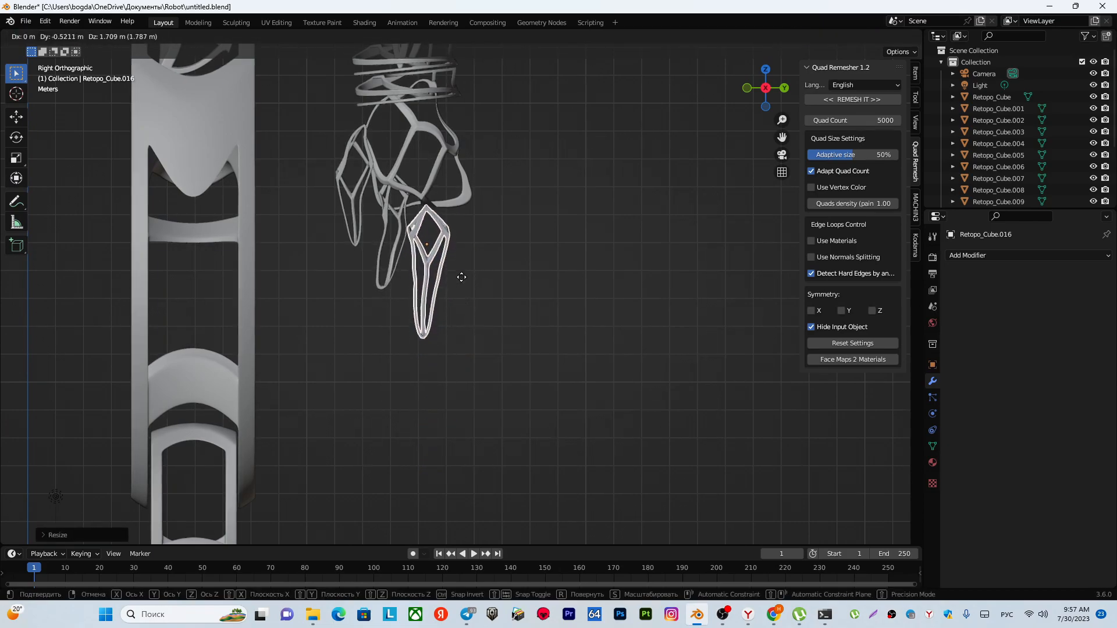
{"action": "left_click", "coordinate": [459, 256]}
{"action": "middle_click_drag", "start_coordinate": [498, 274], "coordinate": [356, 274]}
{"action": "key", "text": "g"}
{"action": "key", "text": "x"}
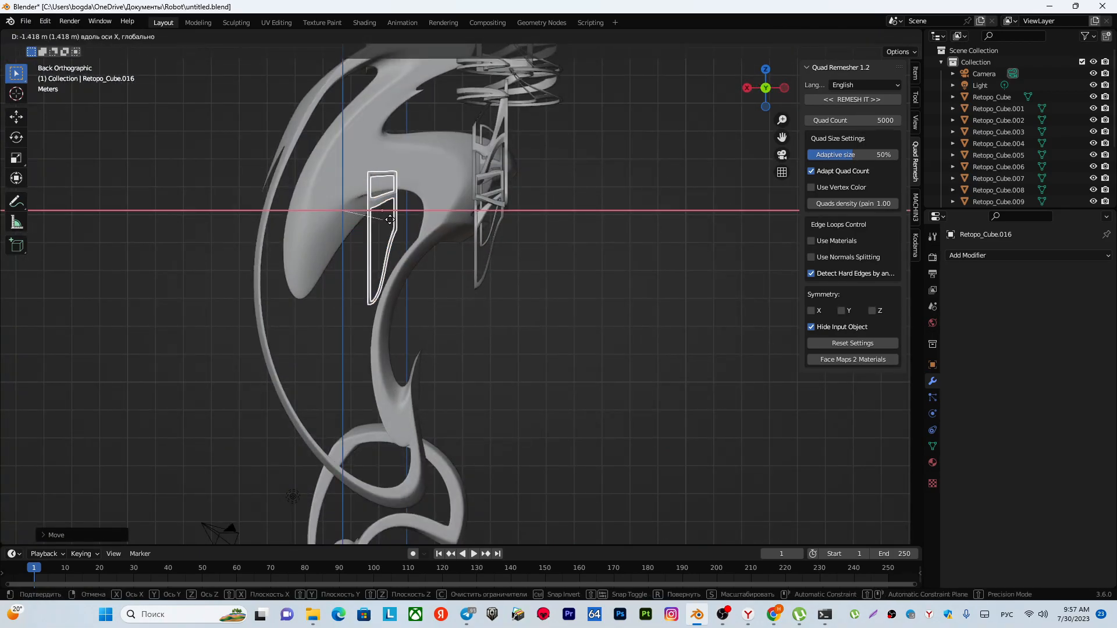
{"action": "left_click", "coordinate": [484, 237]}
{"action": "middle_click_drag", "start_coordinate": [484, 237], "coordinate": [480, 332], "text": "alt"}
{"action": "left_click", "coordinate": [605, 302]}
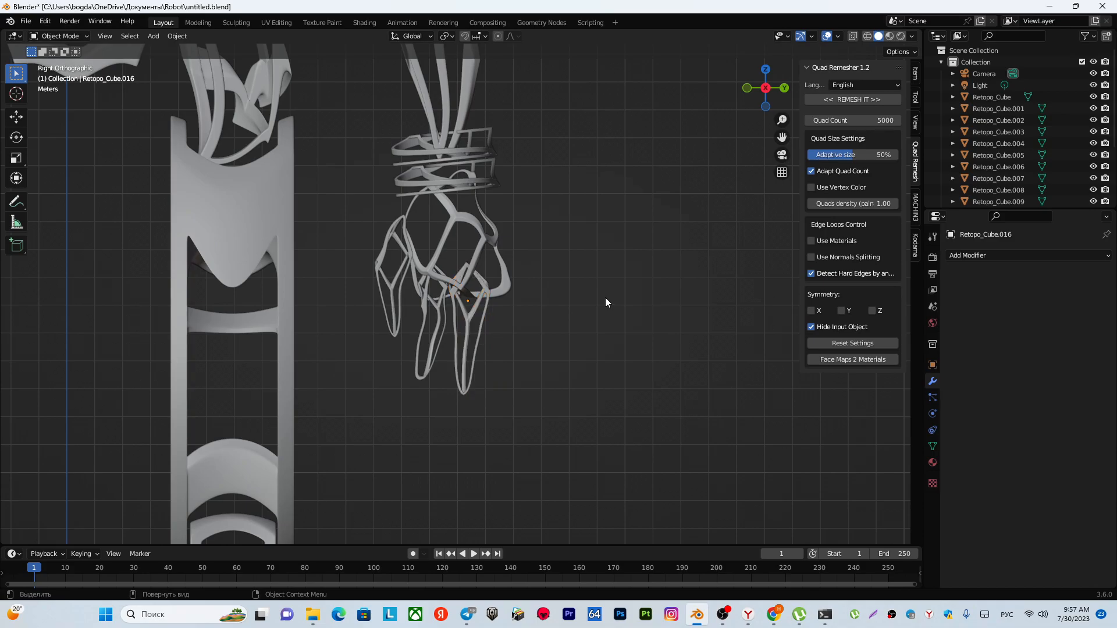
Examine the hand with its two fingers in proportion to the arm and legs, and select the original diamond frame.
{"action": "scroll", "coordinate": [597, 298], "scroll_direction": "up", "scroll_amount": 4}
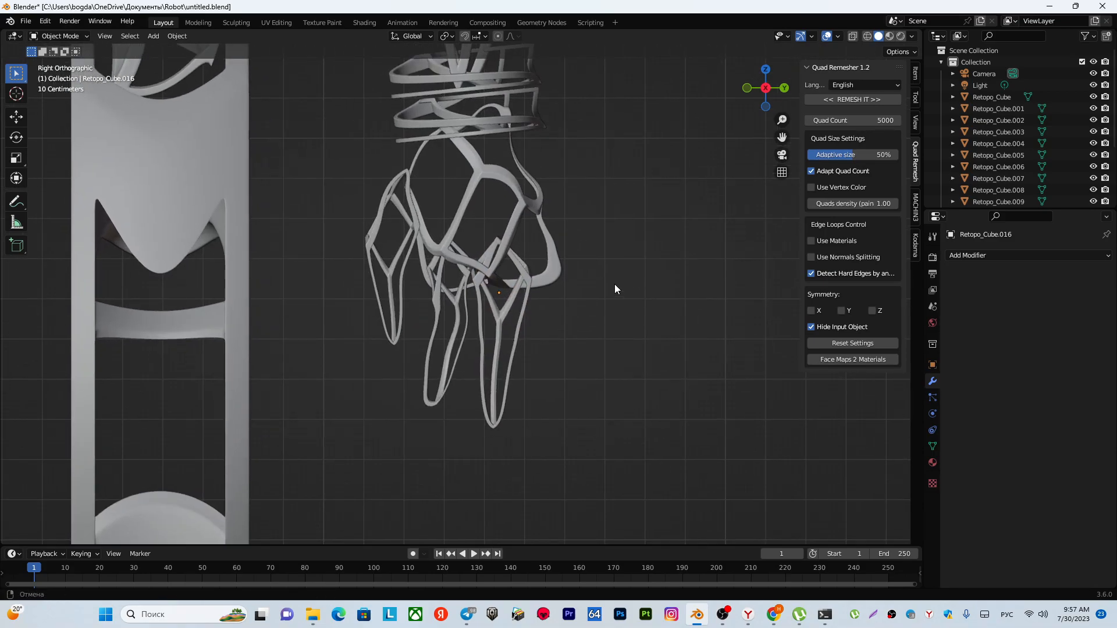
{"action": "scroll", "coordinate": [615, 284], "scroll_direction": "down", "scroll_amount": 2}
{"action": "scroll", "coordinate": [651, 274], "scroll_direction": "down", "scroll_amount": 4}
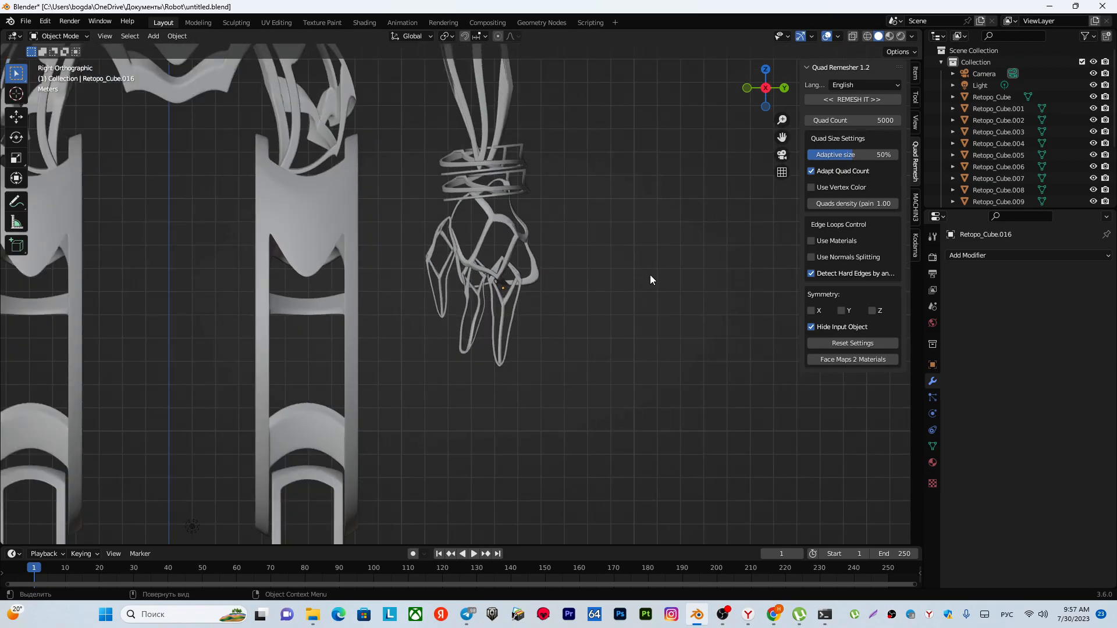
{"action": "middle_click_drag", "start_coordinate": [627, 298], "coordinate": [594, 256], "text": "shift"}
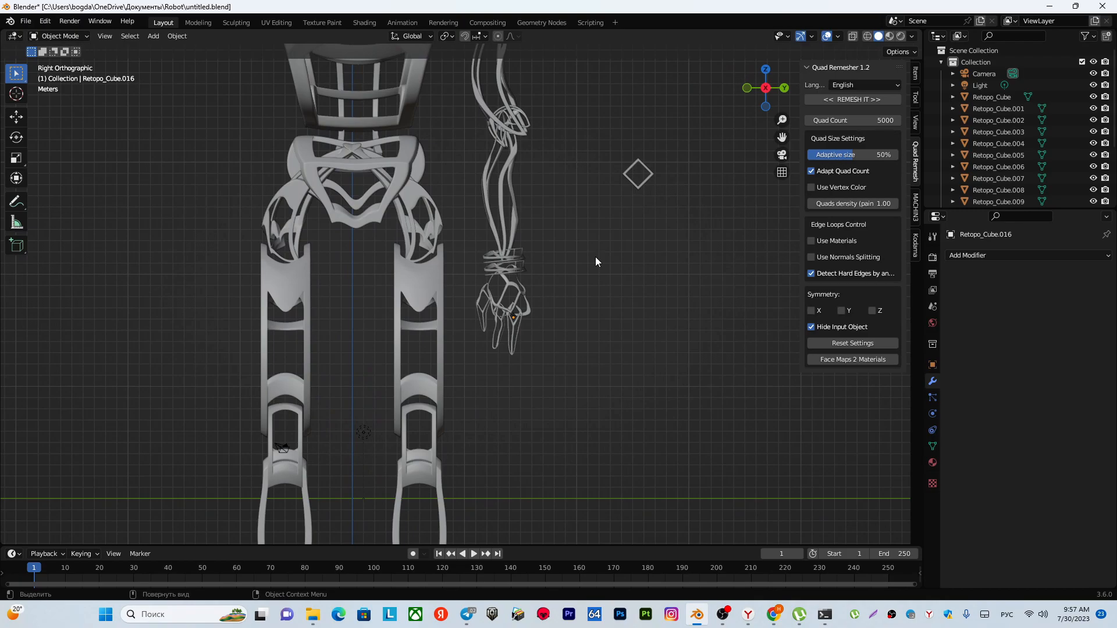
{"action": "scroll", "coordinate": [581, 316], "scroll_direction": "up", "scroll_amount": 5}
{"action": "middle_click_drag", "start_coordinate": [588, 316], "coordinate": [489, 339], "text": "shift"}
{"action": "scroll", "coordinate": [526, 250], "scroll_direction": "down", "scroll_amount": 4}
{"action": "left_click", "coordinate": [569, 235]}
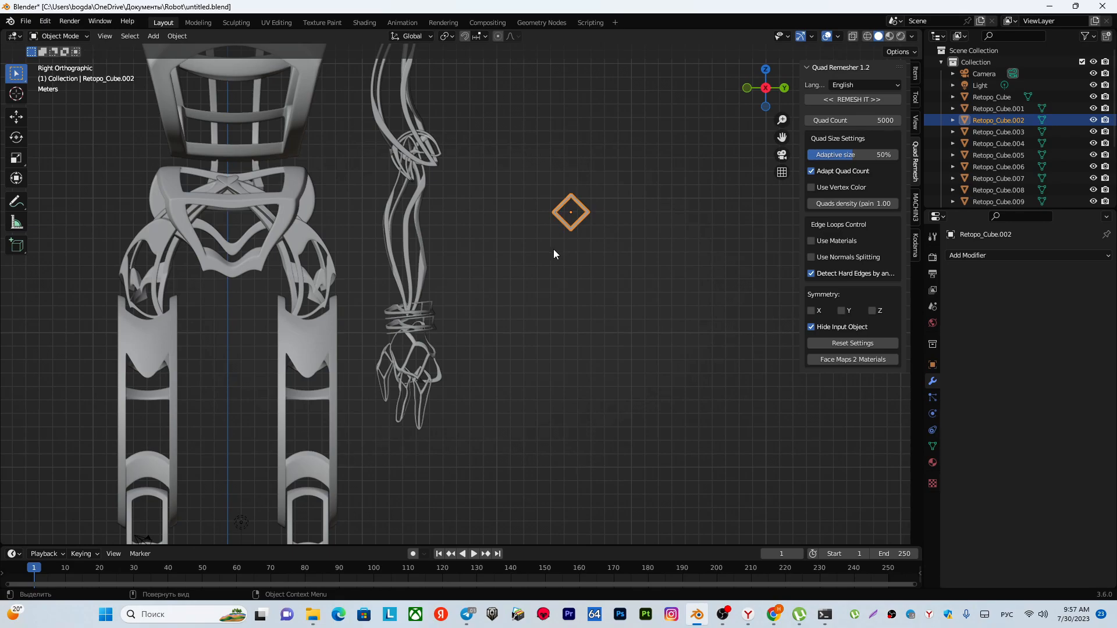
{"action": "scroll", "coordinate": [558, 288], "scroll_direction": "up", "scroll_amount": 3}
{"action": "middle_click_drag", "start_coordinate": [559, 290], "coordinate": [506, 228], "text": "shift"}
{"action": "scroll", "coordinate": [559, 227], "scroll_direction": "down", "scroll_amount": 3}
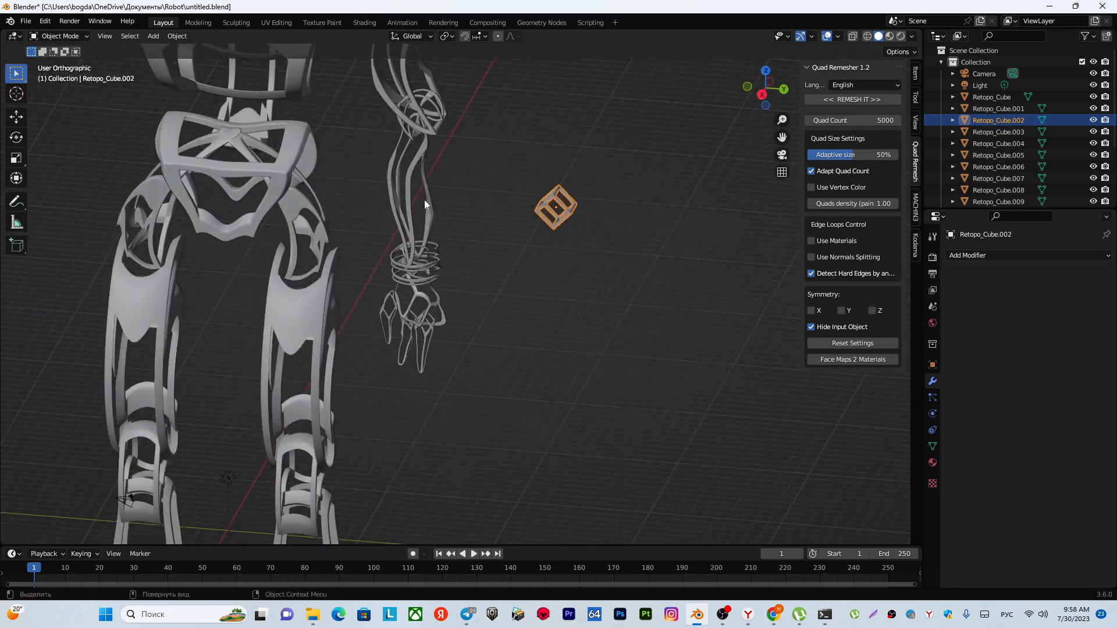
Find the add-on "Add Mesh: Extra Objects" in the preferences by searching for "Extr", and enable it.
{"action": "left_click", "coordinate": [44, 22]}
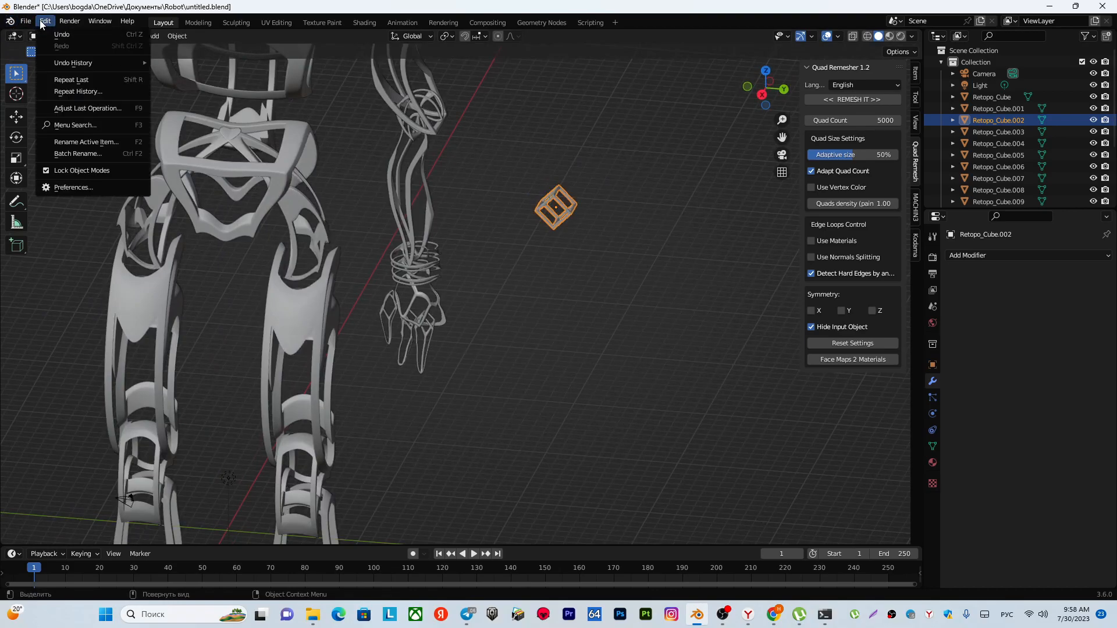
{"action": "left_click", "coordinate": [73, 183]}
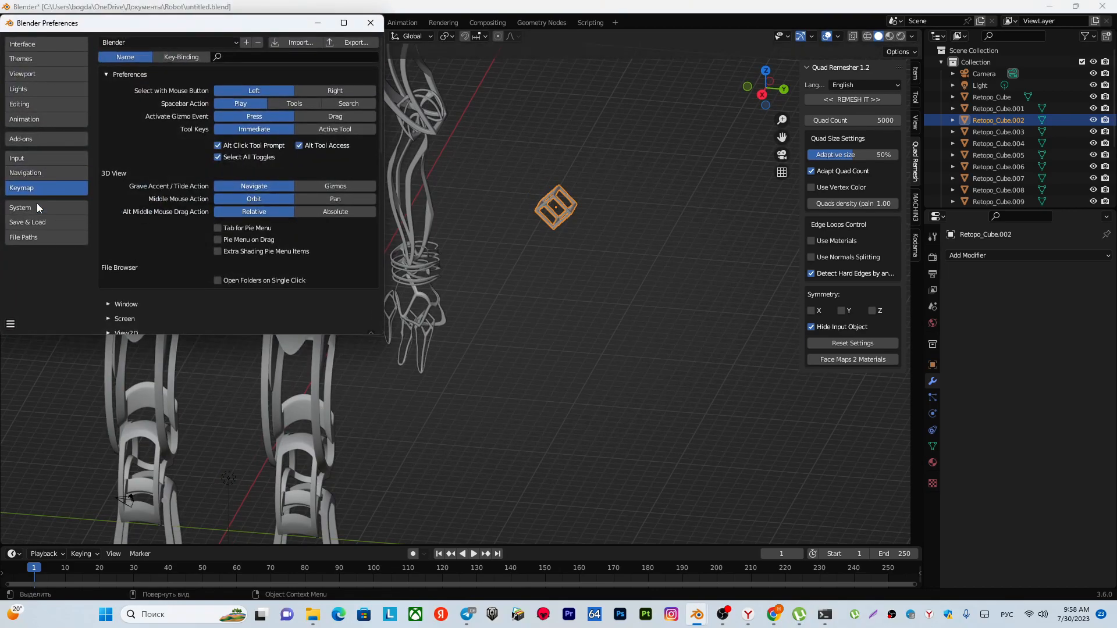
{"action": "left_click", "coordinate": [34, 139]}
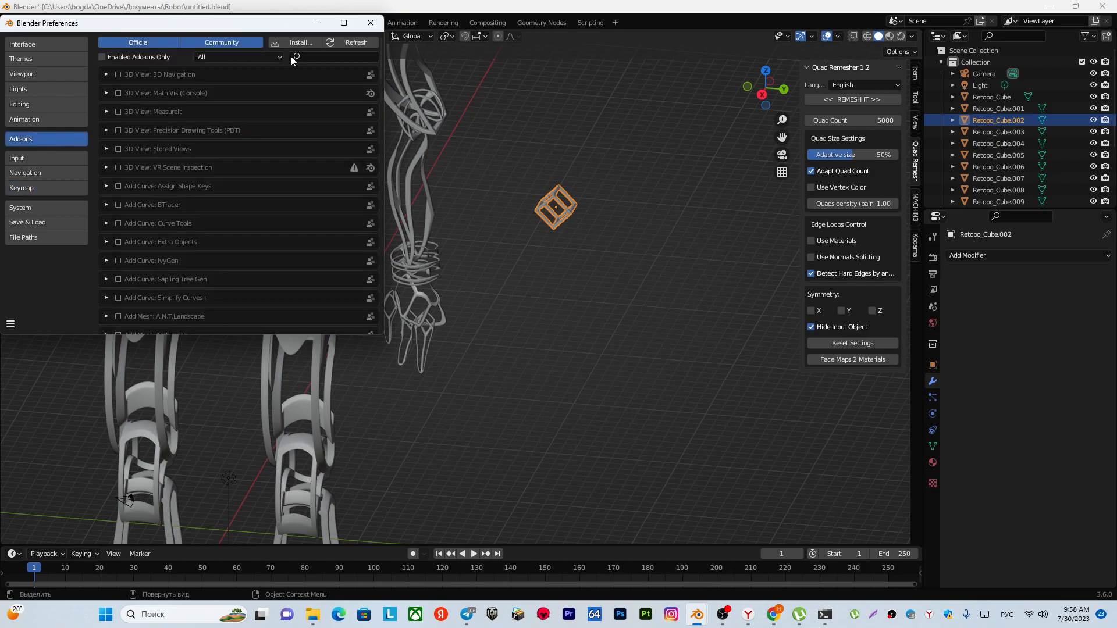
{"action": "left_click", "coordinate": [331, 51]}
{"action": "type", "text": "Extr"}
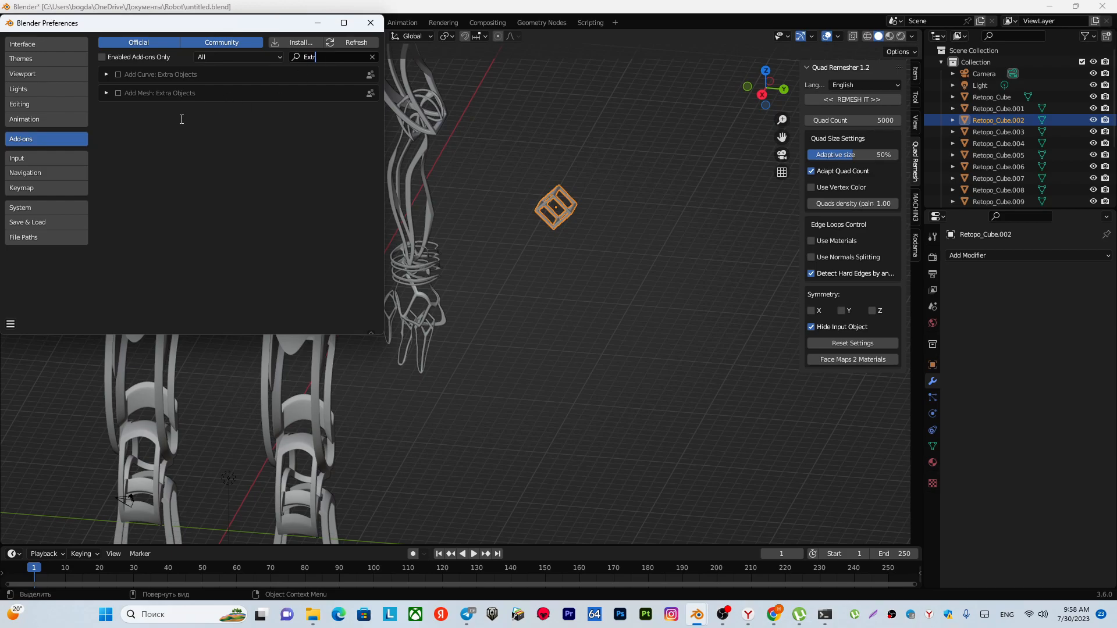
{"action": "left_click", "coordinate": [118, 93]}
{"action": "left_click", "coordinate": [370, 26]}
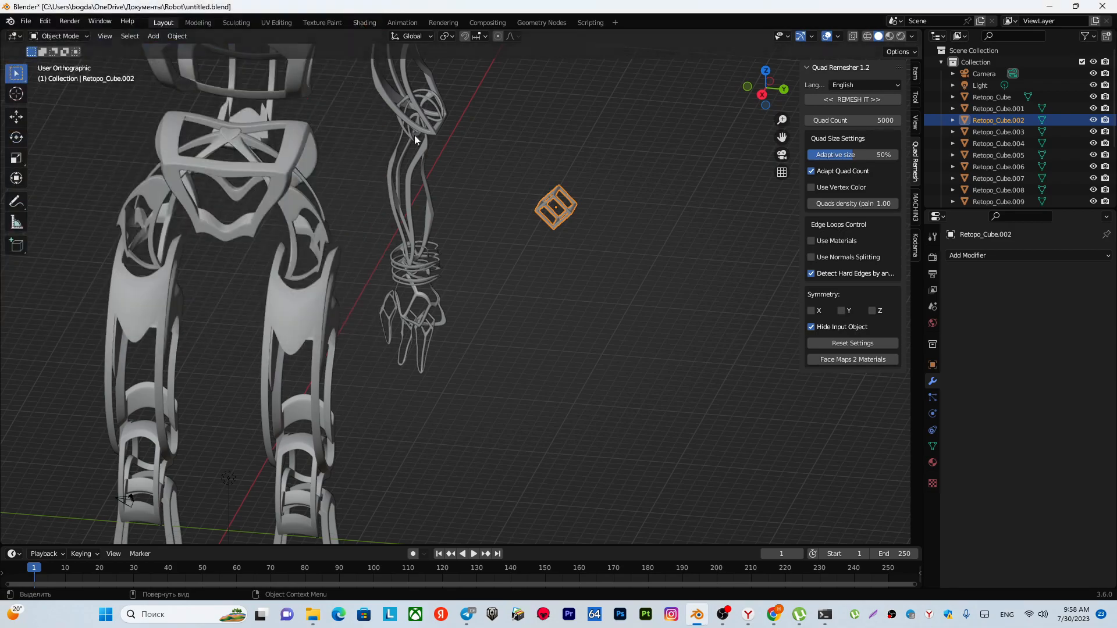
Add a Round Cube mesh at the 3D cursor inside the robot's shoulder frame.
{"action": "key", "text": "shift+a"}
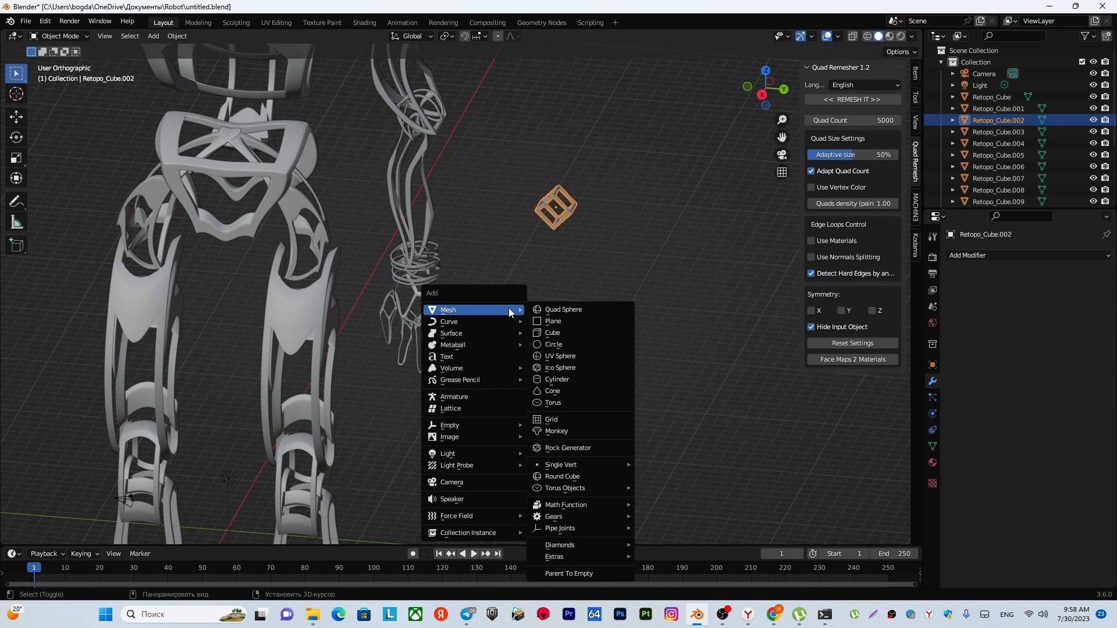
{"action": "left_click", "coordinate": [567, 477]}
{"action": "scroll", "coordinate": [523, 306], "scroll_direction": "down", "scroll_amount": 6}
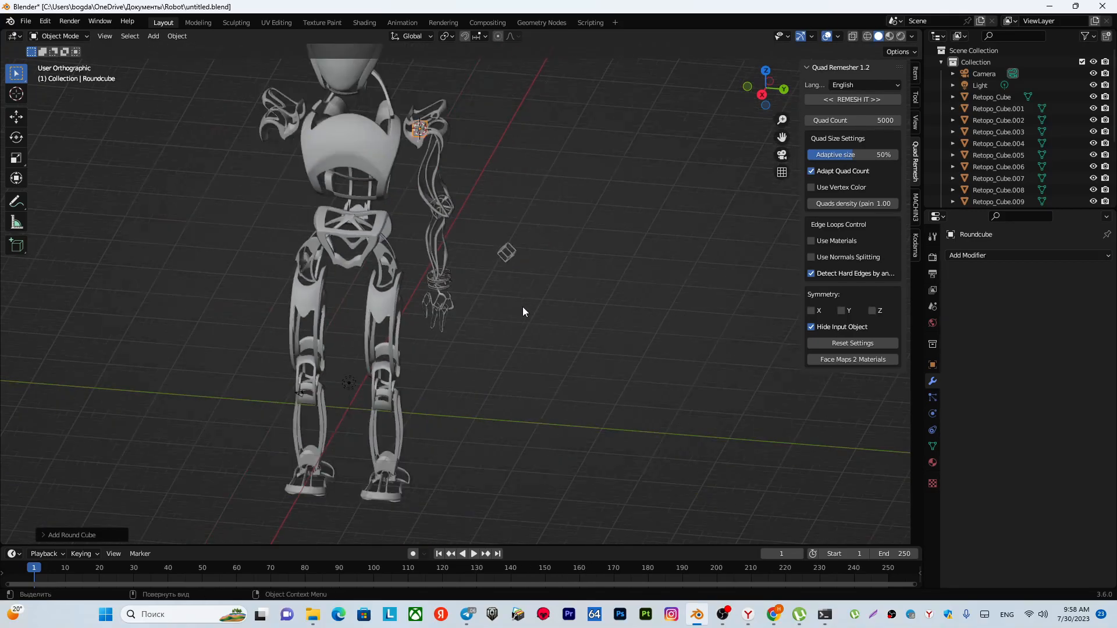
{"action": "scroll", "coordinate": [518, 308], "scroll_direction": "up", "scroll_amount": 6}
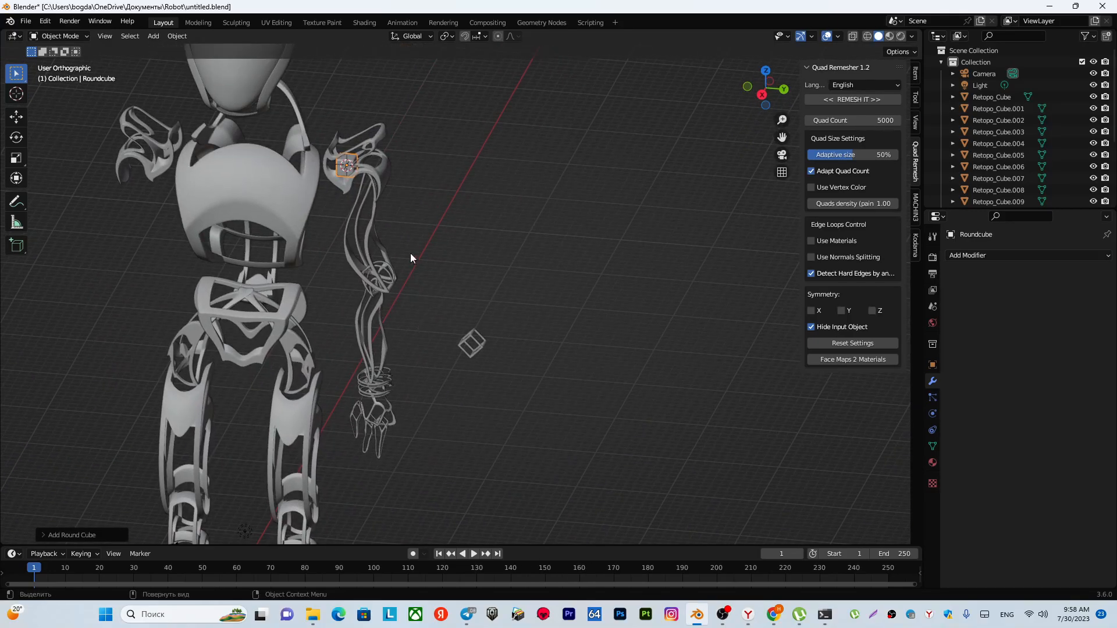
{"action": "middle_click_drag", "start_coordinate": [412, 257], "coordinate": [501, 386], "text": "shift"}
{"action": "scroll", "coordinate": [477, 365], "scroll_direction": "up", "scroll_amount": 9}
{"action": "middle_click_drag", "start_coordinate": [425, 390], "coordinate": [475, 306], "text": "shift"}
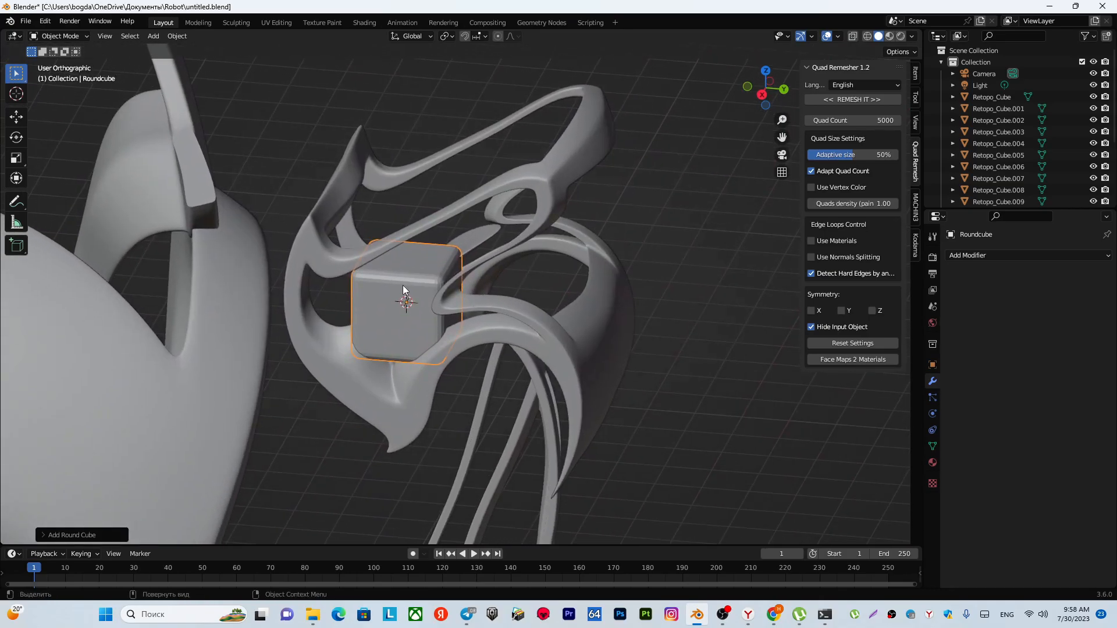
Apply the Quadsphere operator preset to the new round cube and view it from the right side.
{"action": "left_click", "coordinate": [43, 534]}
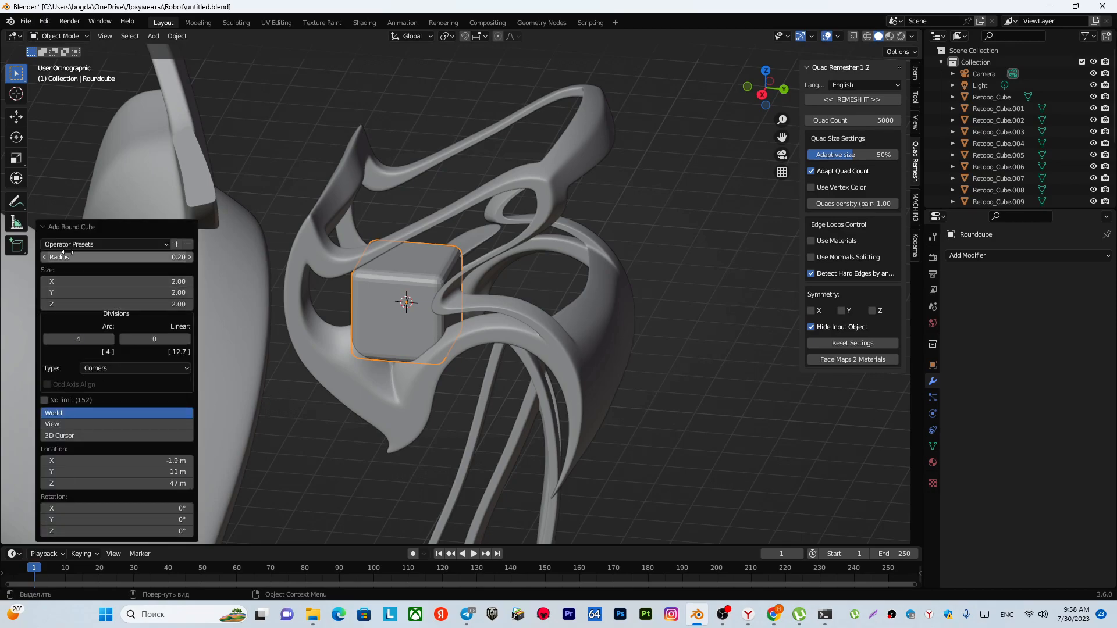
{"action": "left_click", "coordinate": [164, 242]}
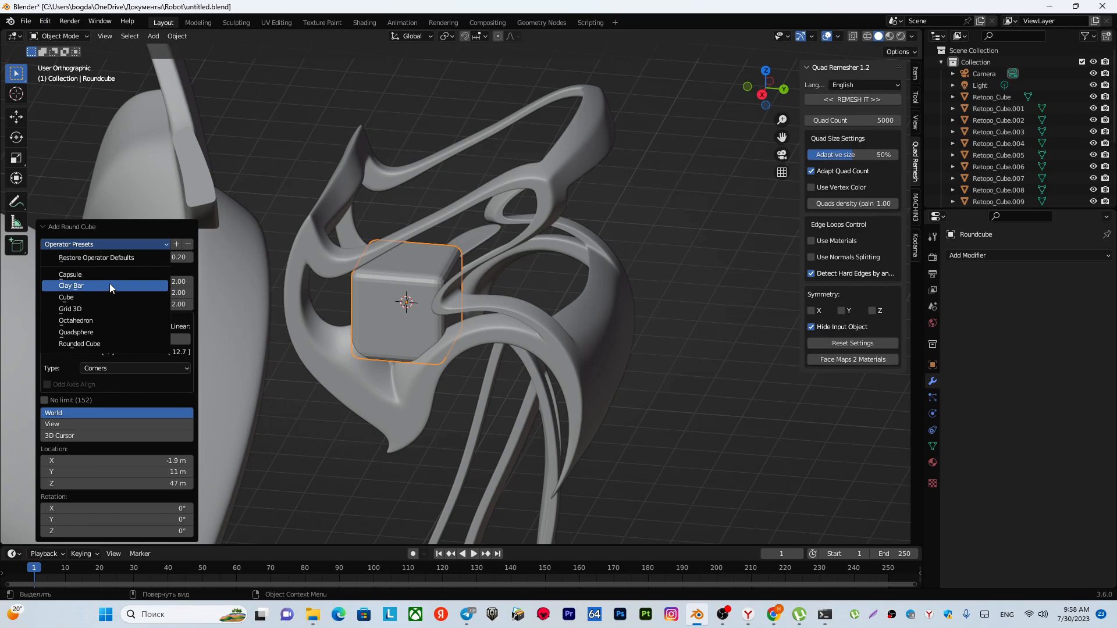
{"action": "left_click", "coordinate": [113, 332]}
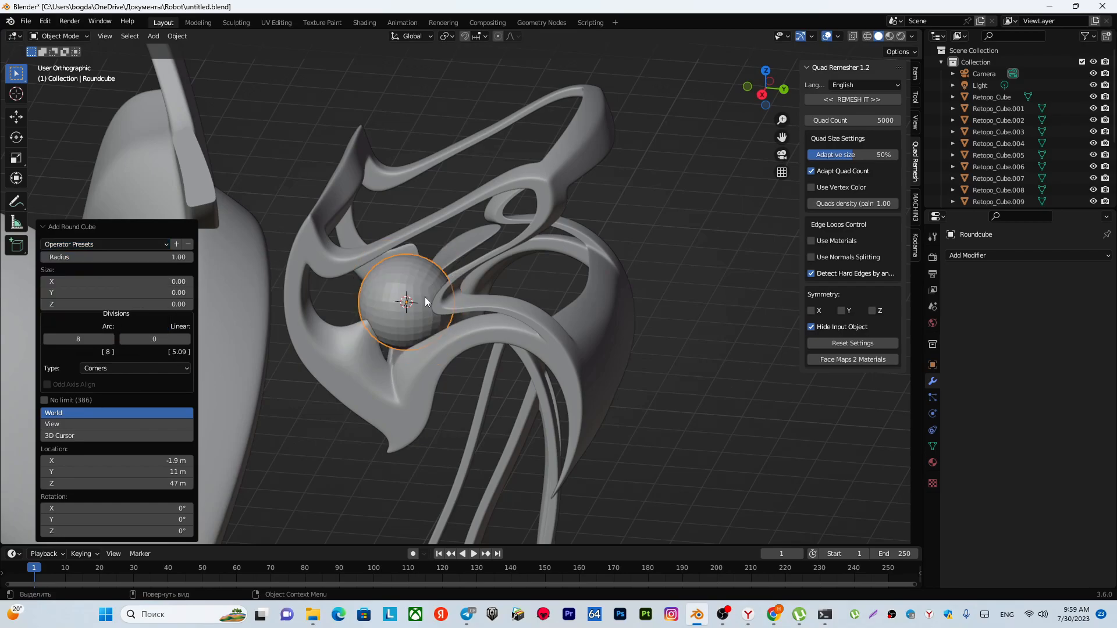
{"action": "scroll", "coordinate": [423, 297], "scroll_direction": "up", "scroll_amount": 3}
{"action": "middle_click_drag", "start_coordinate": [368, 300], "coordinate": [383, 272], "text": "shift"}
{"action": "scroll", "coordinate": [441, 287], "scroll_direction": "up", "scroll_amount": 1}
{"action": "scroll", "coordinate": [442, 287], "scroll_direction": "down", "scroll_amount": 6}
{"action": "scroll", "coordinate": [438, 280], "scroll_direction": "down", "scroll_amount": 2}
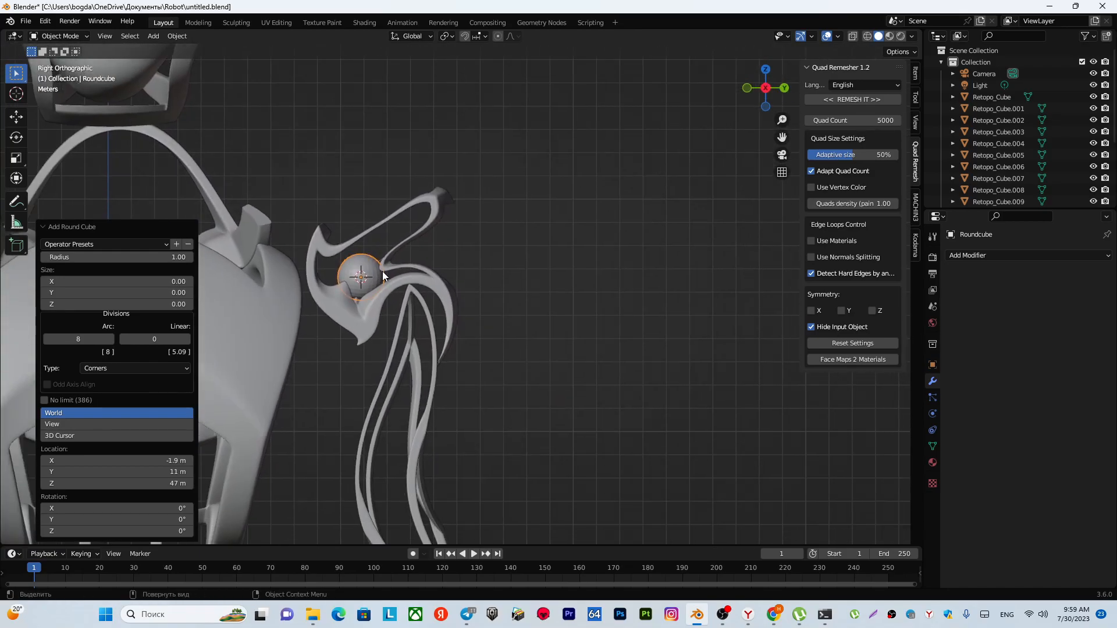
Move the sphere out beside the shoulder, about 8.15 m along Y, and scale it up about 3.1 times.
{"action": "key", "text": "g"}
{"action": "left_click", "coordinate": [576, 285]}
{"action": "scroll", "coordinate": [470, 270], "scroll_direction": "up", "scroll_amount": 4}
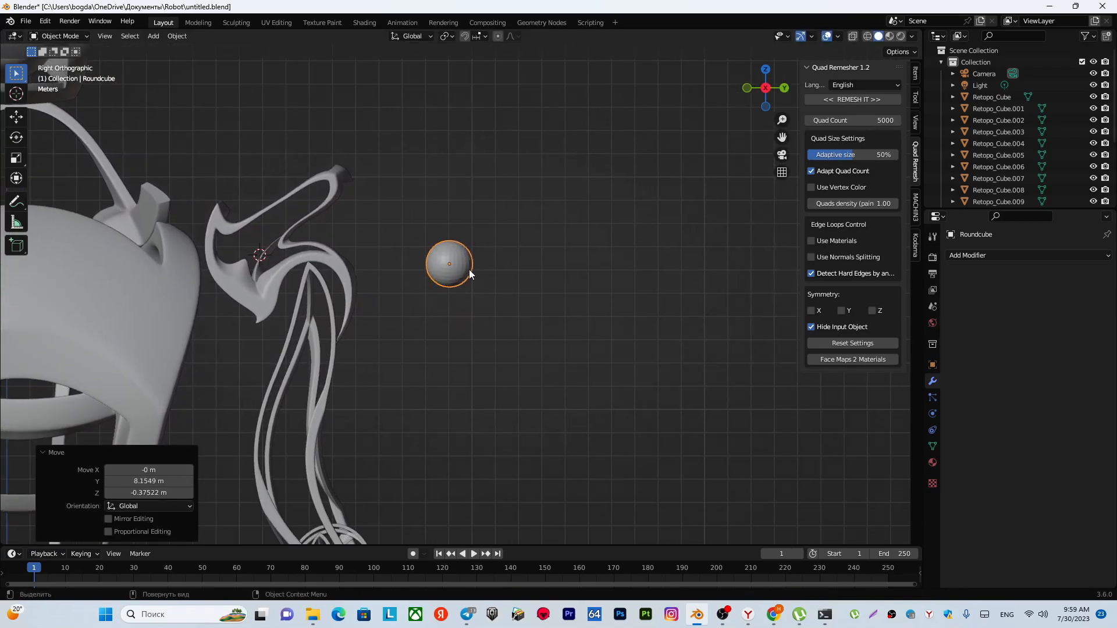
{"action": "key", "text": "s"}
{"action": "left_click", "coordinate": [498, 318]}
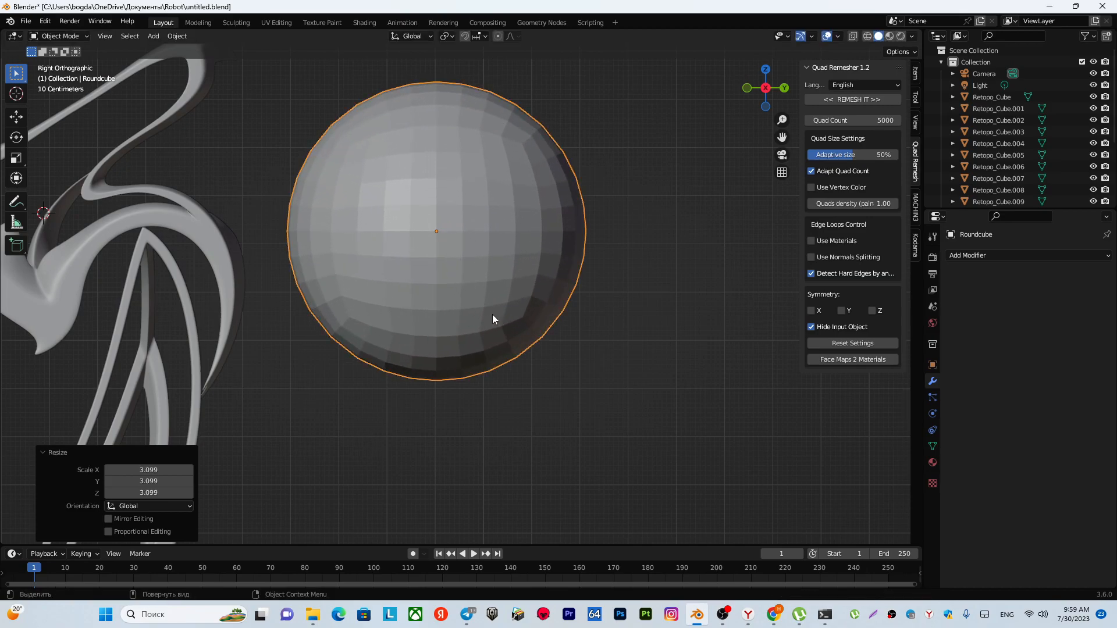
Examine the sphere's mesh topology in Edit Mode and return to Object Mode.
{"action": "key", "text": "Tab"}
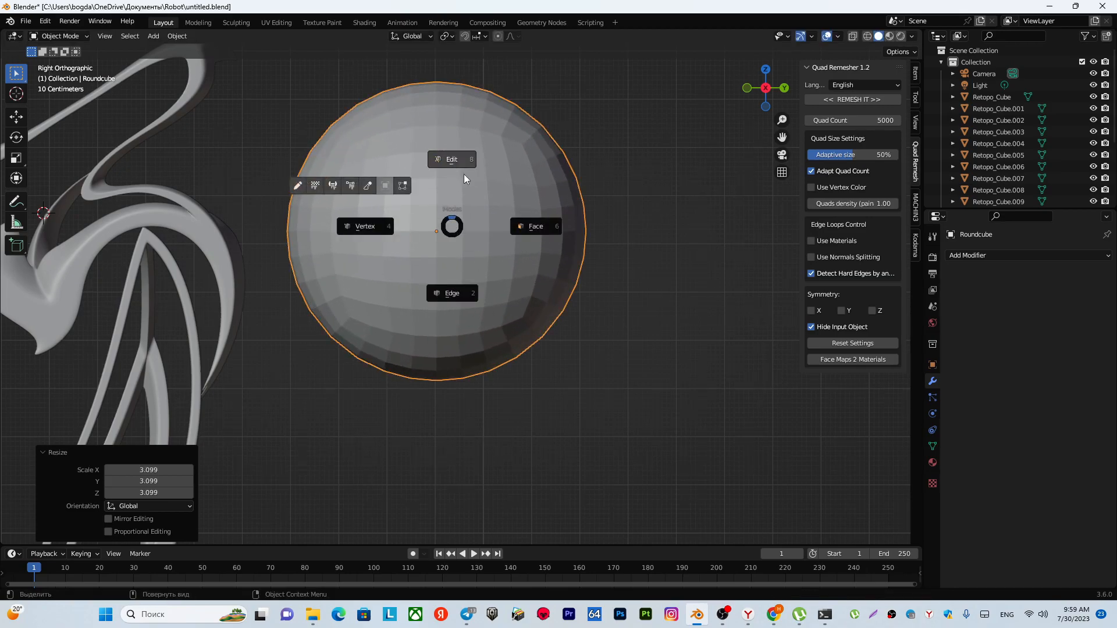
{"action": "left_click", "coordinate": [465, 176]}
{"action": "scroll", "coordinate": [472, 180], "scroll_direction": "down", "scroll_amount": 5}
{"action": "middle_click_drag", "start_coordinate": [470, 186], "coordinate": [470, 292]}
{"action": "scroll", "coordinate": [467, 210], "scroll_direction": "down", "scroll_amount": 4}
{"action": "scroll", "coordinate": [472, 221], "scroll_direction": "up", "scroll_amount": 4}
{"action": "key", "text": "Tab"}
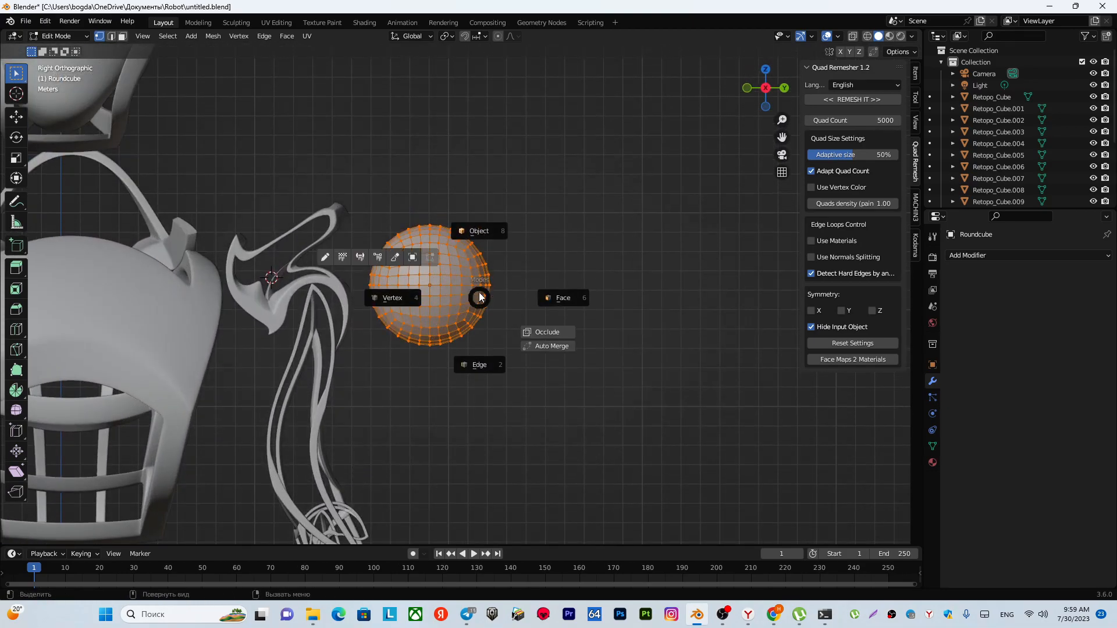
{"action": "left_click", "coordinate": [479, 233]}
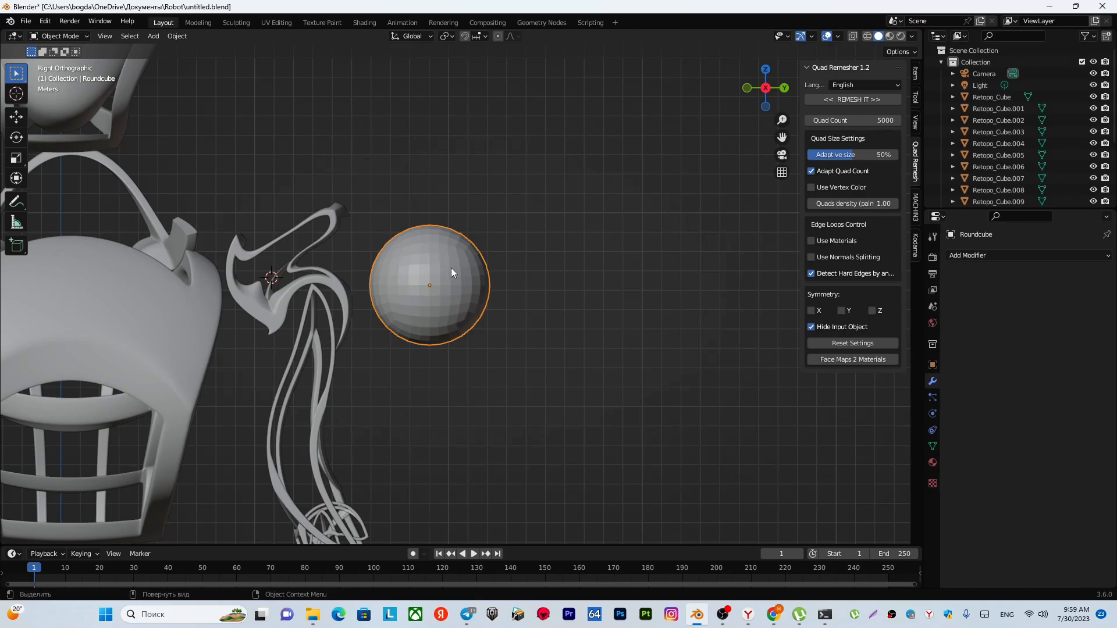
{"action": "scroll", "coordinate": [451, 269], "scroll_direction": "up", "scroll_amount": 2}
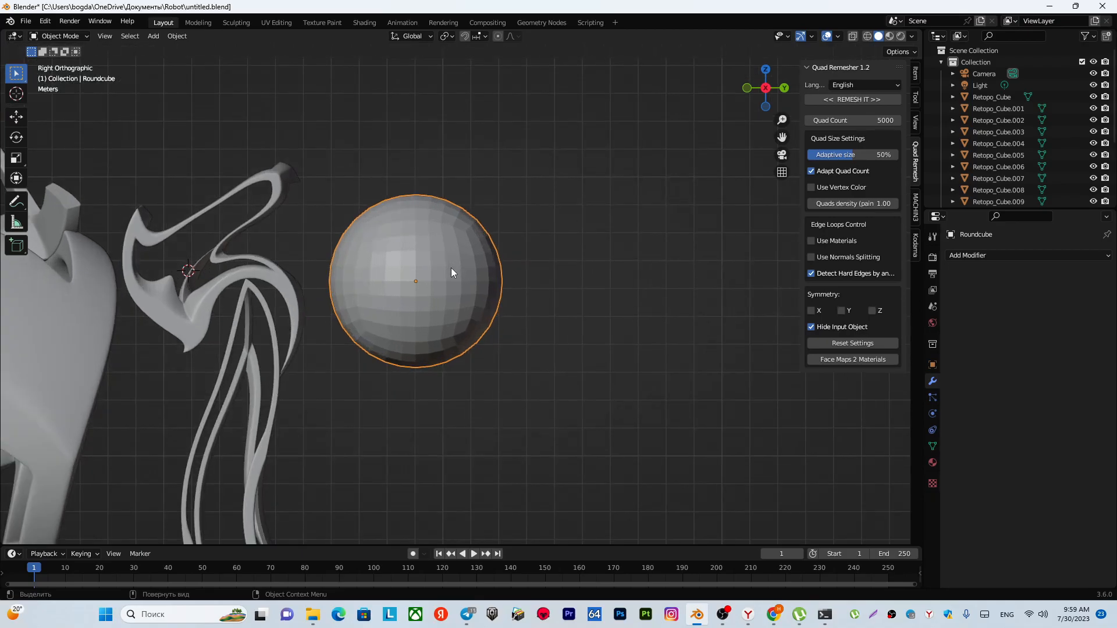
Turn on the wireframe overlay for the viewport and examine the topology of the body, arm and sphere.
{"action": "left_click", "coordinate": [838, 36]}
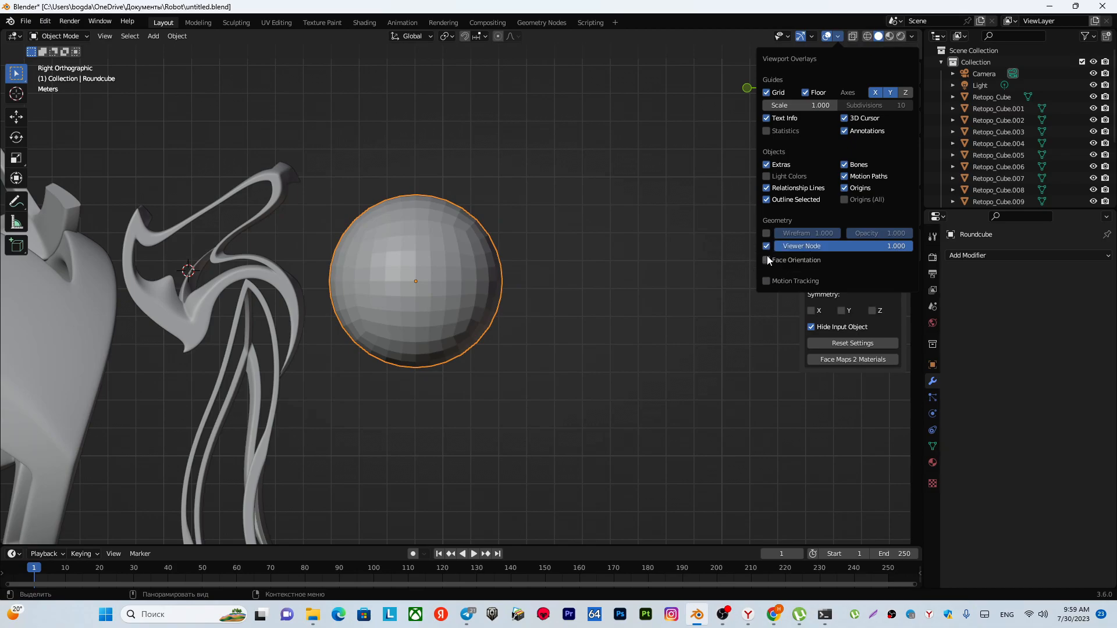
{"action": "left_click", "coordinate": [767, 234]}
{"action": "middle_click_drag", "start_coordinate": [488, 241], "coordinate": [505, 168]}
{"action": "scroll", "coordinate": [444, 226], "scroll_direction": "down", "scroll_amount": 3}
{"action": "scroll", "coordinate": [457, 233], "scroll_direction": "down", "scroll_amount": 3}
{"action": "scroll", "coordinate": [507, 311], "scroll_direction": "up", "scroll_amount": 3}
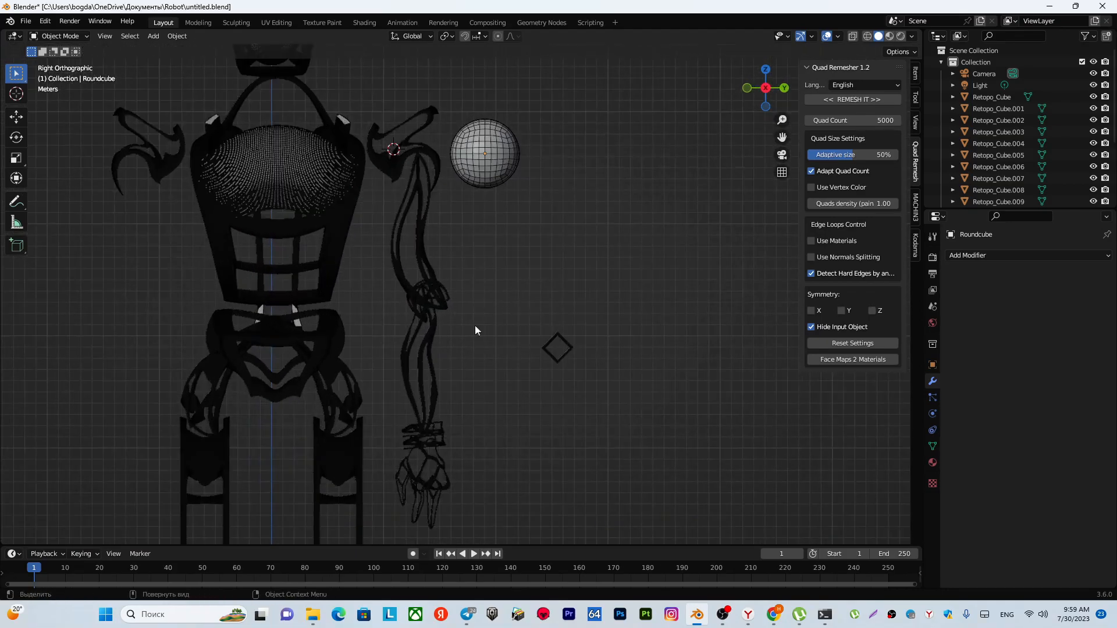
{"action": "middle_click_drag", "start_coordinate": [439, 345], "coordinate": [486, 176], "text": "shift"}
{"action": "mouse_move", "coordinate": [488, 264]}
{"action": "middle_mouse_down"}
{"action": "mouse_move", "coordinate": [418, 286]}
{"action": "mouse_move", "coordinate": [480, 281]}
{"action": "mouse_move", "coordinate": [475, 261]}
{"action": "middle_mouse_up"}
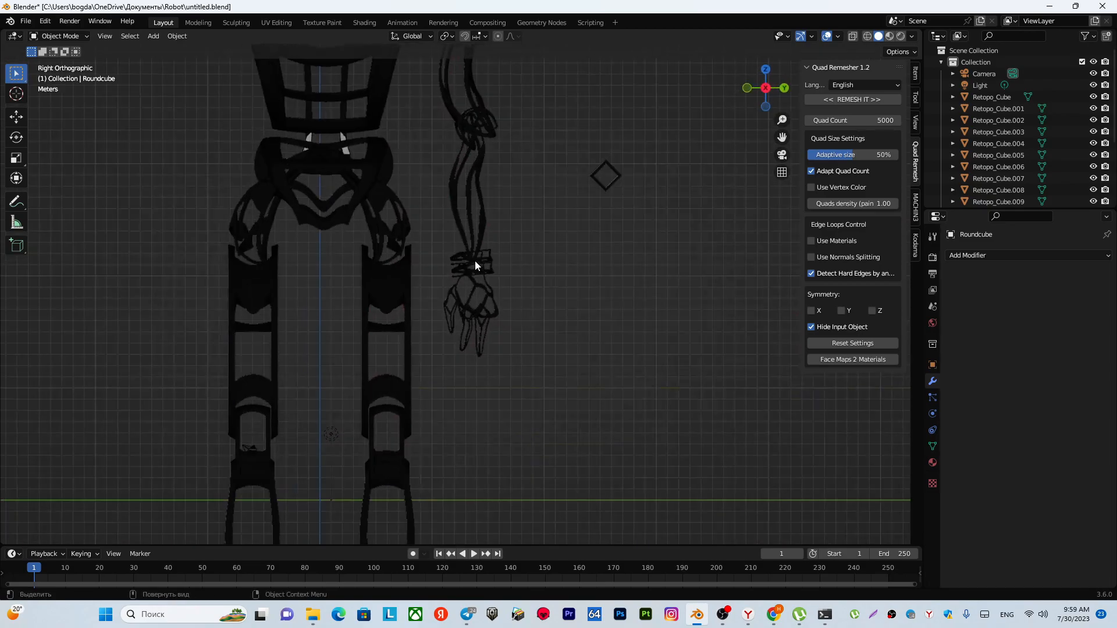
{"action": "scroll", "coordinate": [475, 261], "scroll_direction": "down", "scroll_amount": 3}
{"action": "middle_click_drag", "start_coordinate": [480, 181], "coordinate": [477, 263]}
{"action": "scroll", "coordinate": [477, 263], "scroll_direction": "up", "scroll_amount": 3}
Toggle the wireframe overlay off and on, and set its threshold to 0.819 and opacity to 0.276.
{"action": "left_click", "coordinate": [838, 37]}
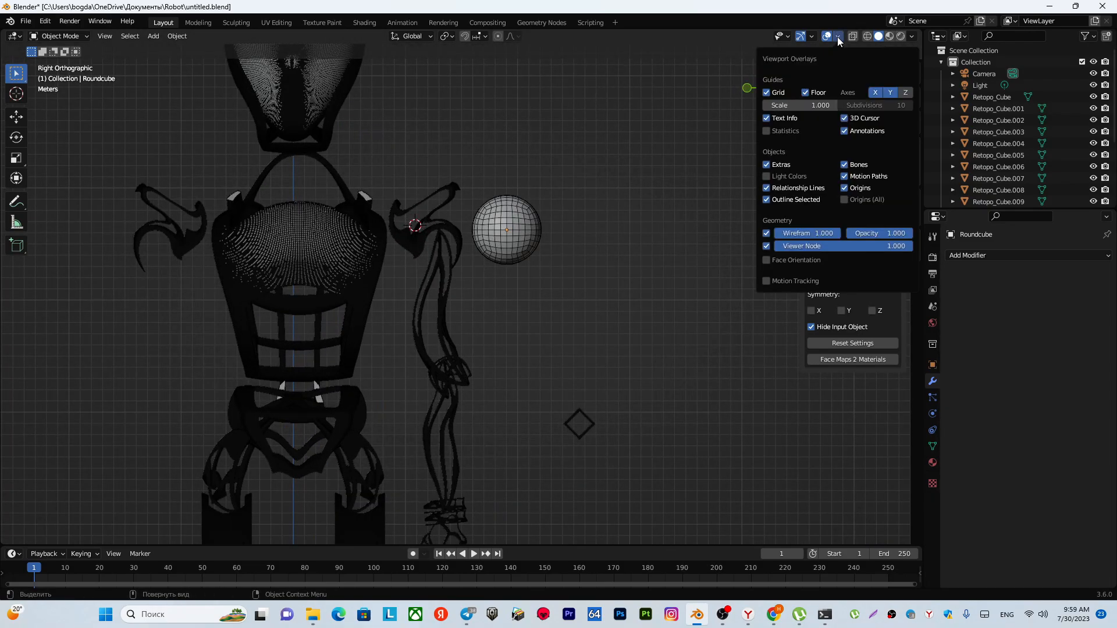
{"action": "left_click", "coordinate": [766, 234]}
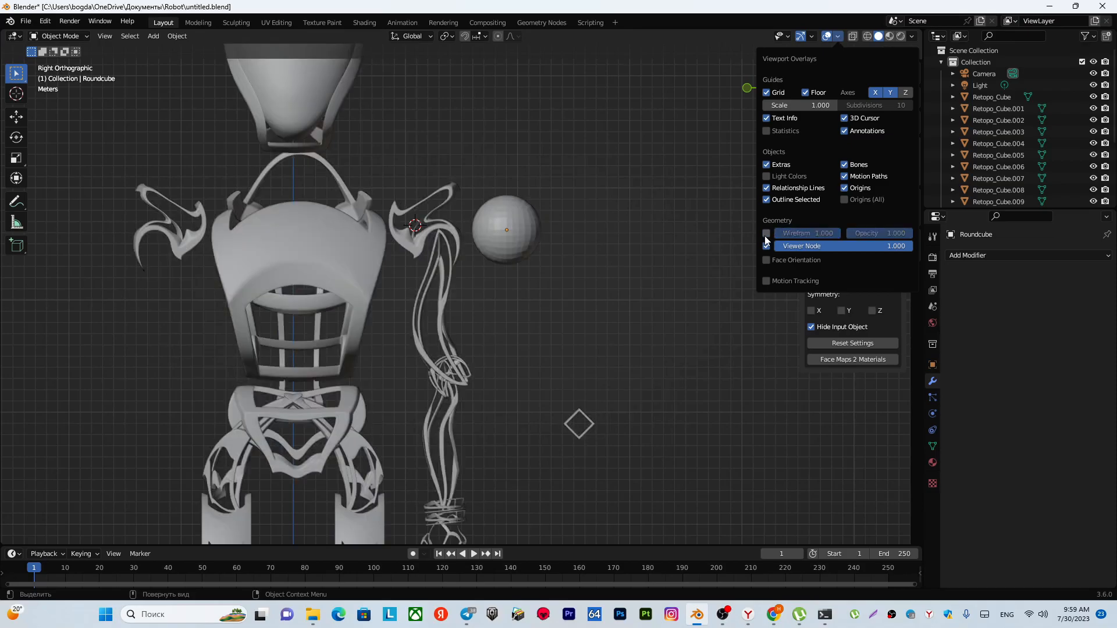
{"action": "left_click", "coordinate": [768, 234]}
{"action": "left_click_drag", "start_coordinate": [812, 233], "coordinate": [800, 233]}
{"action": "left_click_drag", "start_coordinate": [879, 233], "coordinate": [798, 247]}
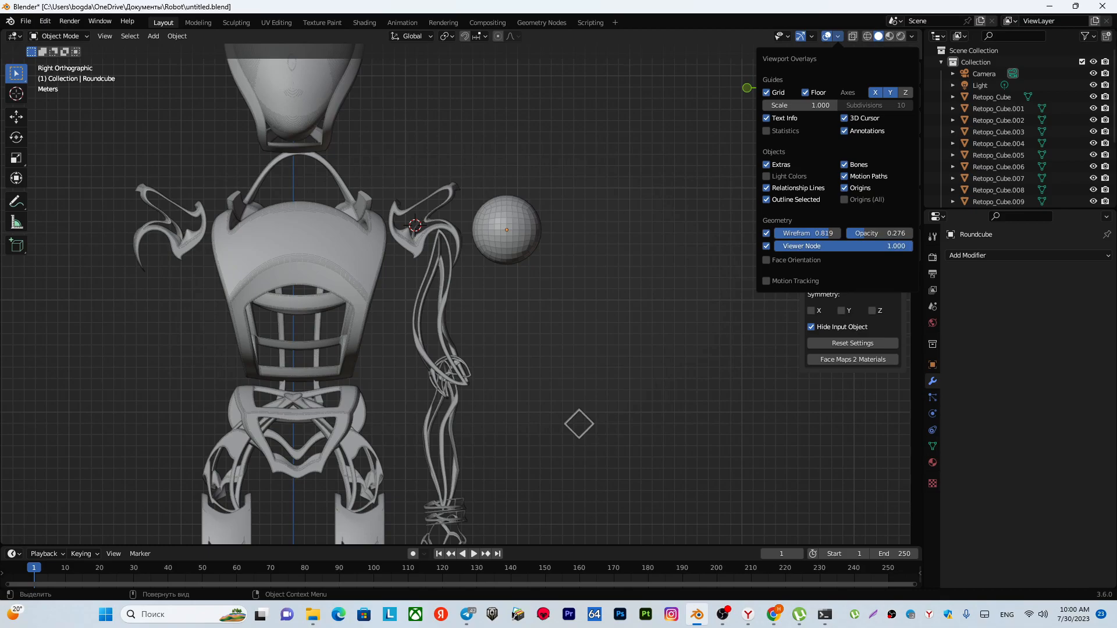
Check the face orientation overlay, turn it off again, and raise the wireframe threshold.
{"action": "left_click", "coordinate": [767, 261]}
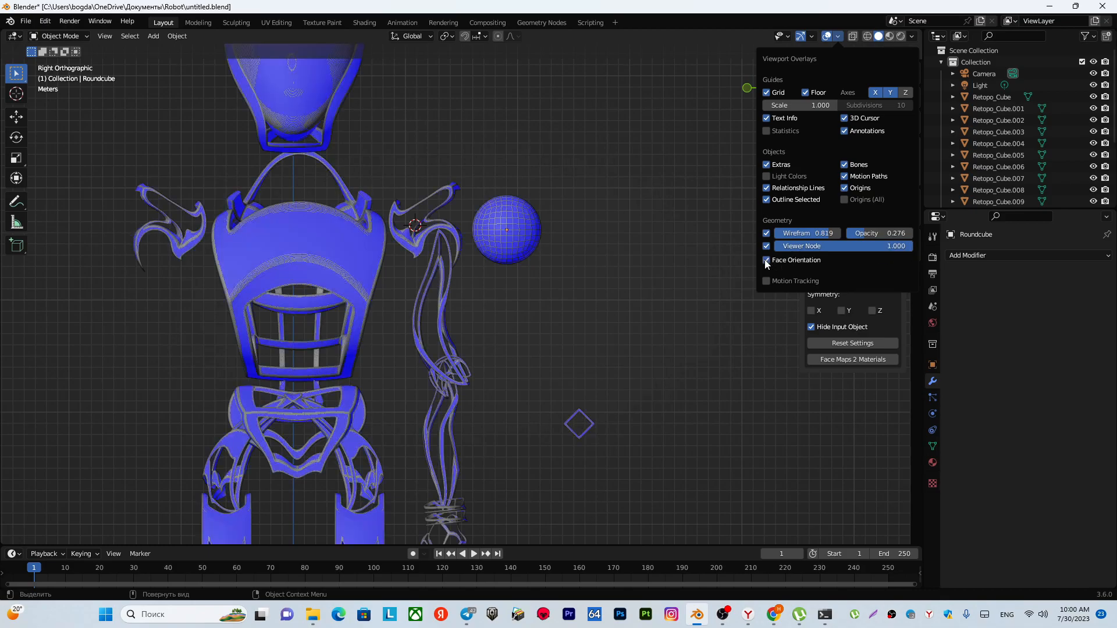
{"action": "left_click", "coordinate": [766, 261]}
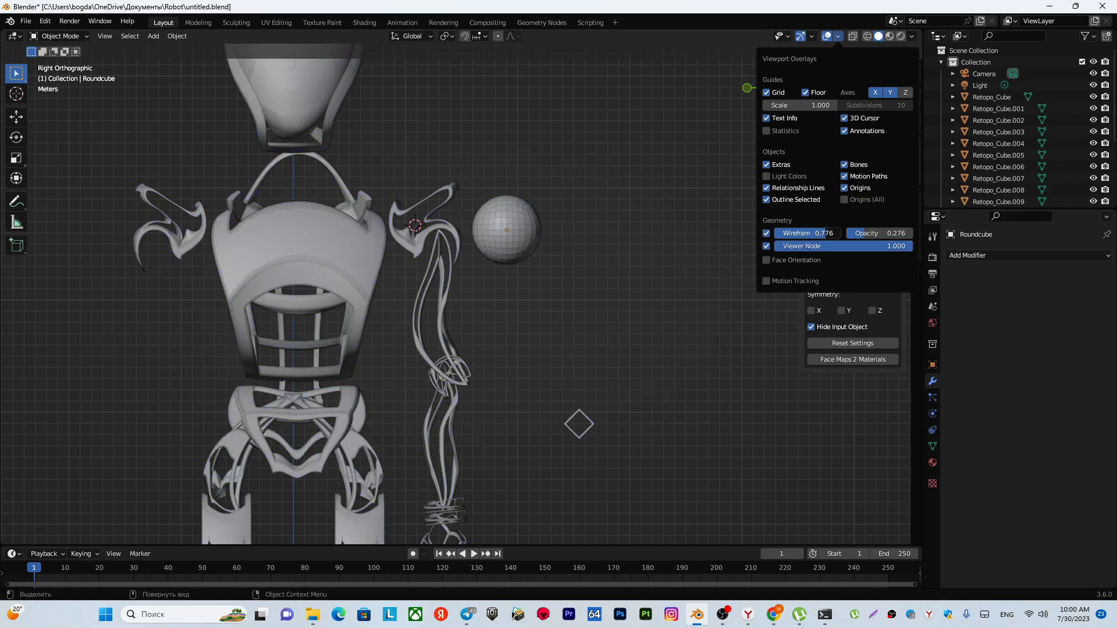
{"action": "left_click_drag", "start_coordinate": [826, 233], "coordinate": [841, 233]}
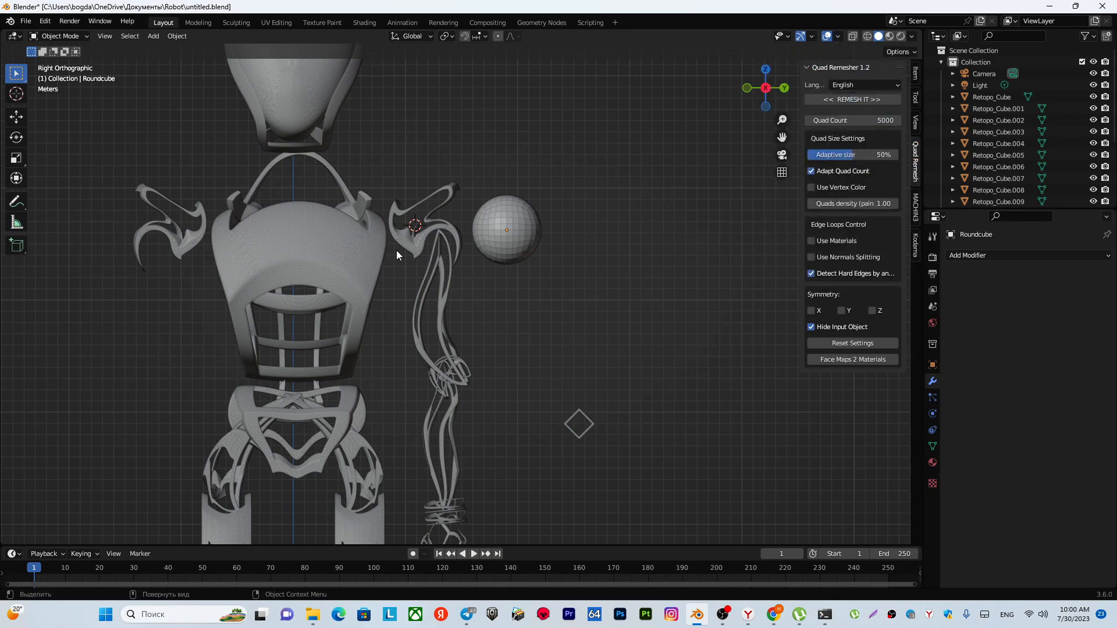
Examine the wireframe density on the torso, sphere, head and arm.
{"action": "scroll", "coordinate": [378, 253], "scroll_direction": "up", "scroll_amount": 4}
{"action": "middle_click_drag", "start_coordinate": [244, 218], "coordinate": [410, 257], "text": "shift"}
{"action": "key", "text": "KP_3"}
{"action": "scroll", "coordinate": [416, 275], "scroll_direction": "down", "scroll_amount": 4}
{"action": "middle_click_drag", "start_coordinate": [556, 267], "coordinate": [498, 307], "text": "shift"}
{"action": "scroll", "coordinate": [460, 308], "scroll_direction": "up", "scroll_amount": 4}
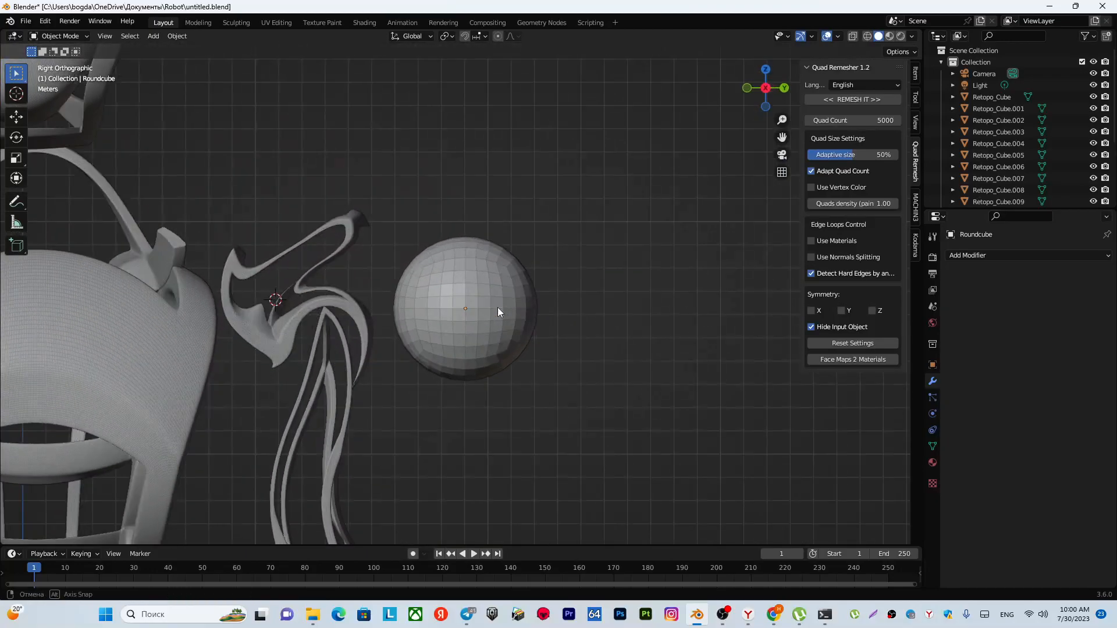
{"action": "scroll", "coordinate": [495, 304], "scroll_direction": "down", "scroll_amount": 4}
{"action": "middle_click_drag", "start_coordinate": [286, 177], "coordinate": [388, 296], "text": "shift"}
{"action": "scroll", "coordinate": [373, 262], "scroll_direction": "up", "scroll_amount": 4}
{"action": "middle_click_drag", "start_coordinate": [277, 209], "coordinate": [478, 326], "text": "shift"}
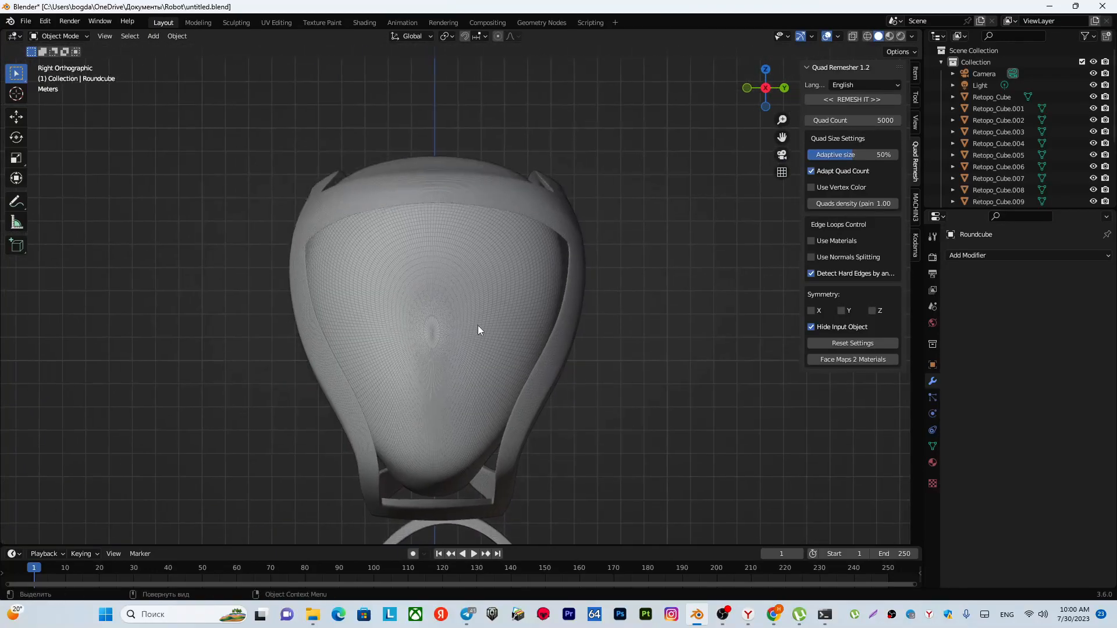
{"action": "scroll", "coordinate": [479, 326], "scroll_direction": "up", "scroll_amount": 5}
{"action": "scroll", "coordinate": [480, 323], "scroll_direction": "down", "scroll_amount": 11}
{"action": "middle_click_drag", "start_coordinate": [498, 417], "coordinate": [417, 208], "text": "shift"}
{"action": "mouse_move", "coordinate": [448, 319]}
{"action": "middle_mouse_down"}
{"action": "mouse_move", "coordinate": [394, 390]}
{"action": "mouse_move", "coordinate": [437, 305]}
{"action": "middle_mouse_up"}
{"action": "middle_click_drag", "start_coordinate": [467, 185], "coordinate": [455, 408], "text": "shift"}
{"action": "scroll", "coordinate": [459, 402], "scroll_direction": "up", "scroll_amount": 4}
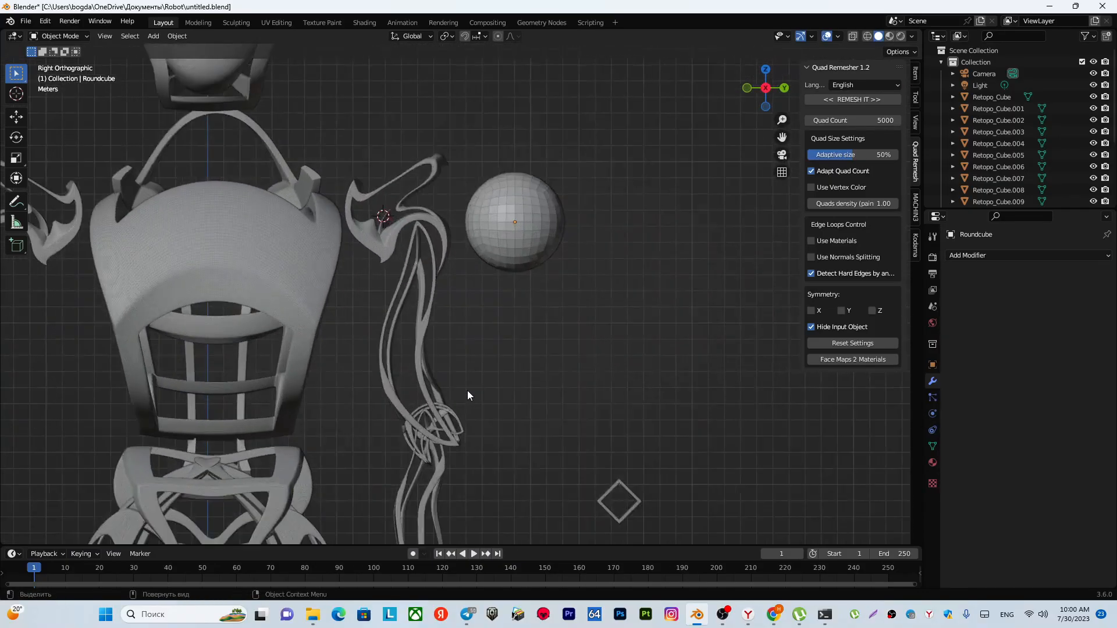
Delete the sphere beside the shoulder.
{"action": "left_click", "coordinate": [512, 232]}
{"action": "scroll", "coordinate": [529, 267], "scroll_direction": "down", "scroll_amount": 2}
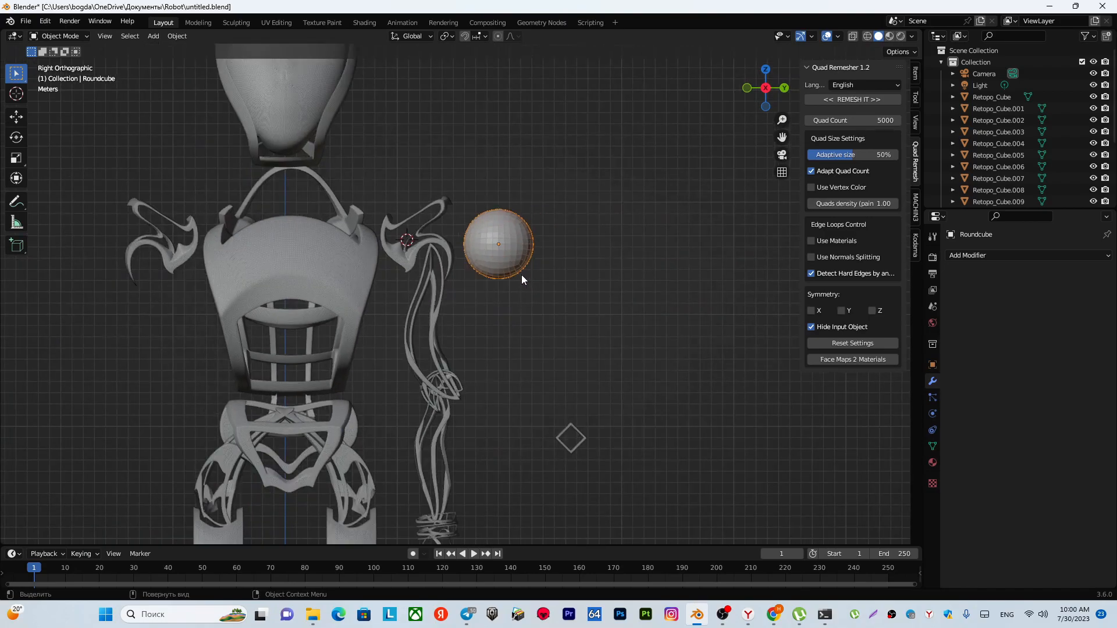
{"action": "key", "text": "x"}
{"action": "left_click", "coordinate": [523, 275]}
Switch the original diamond frame beside the arm to Sculpt Mode and enable X symmetry.
{"action": "middle_click_drag", "start_coordinate": [521, 275], "coordinate": [456, 49], "text": "shift"}
{"action": "scroll", "coordinate": [500, 214], "scroll_direction": "up", "scroll_amount": 2}
{"action": "scroll", "coordinate": [493, 220], "scroll_direction": "up", "scroll_amount": 1}
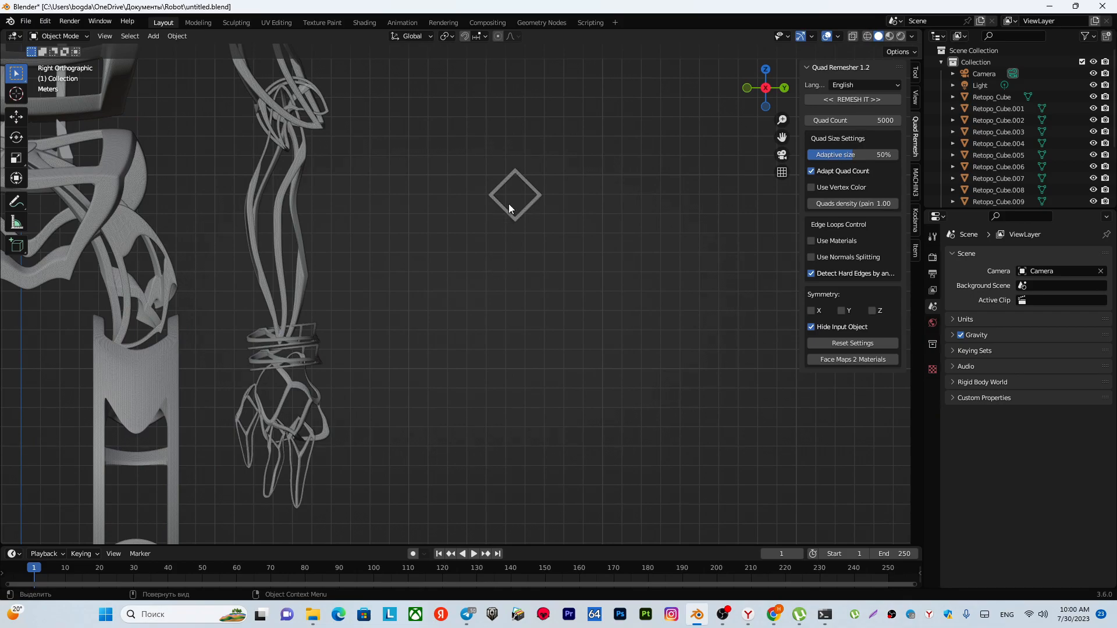
{"action": "left_click", "coordinate": [511, 211]}
{"action": "middle_click_drag", "start_coordinate": [515, 214], "coordinate": [488, 349], "text": "shift"}
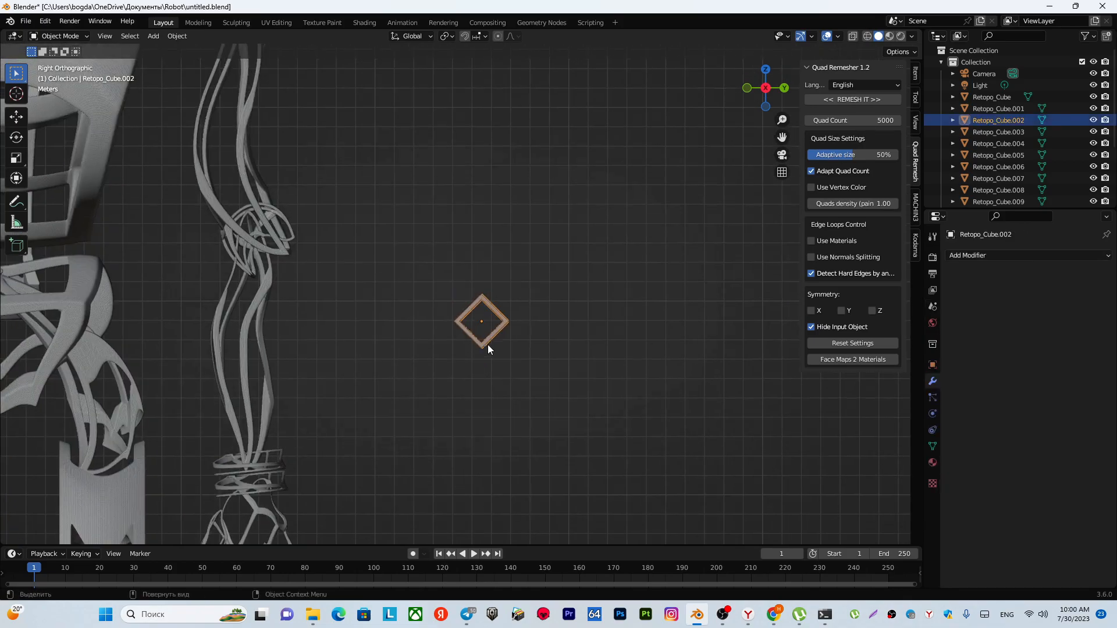
{"action": "left_click", "coordinate": [56, 36]}
{"action": "left_click", "coordinate": [64, 75]}
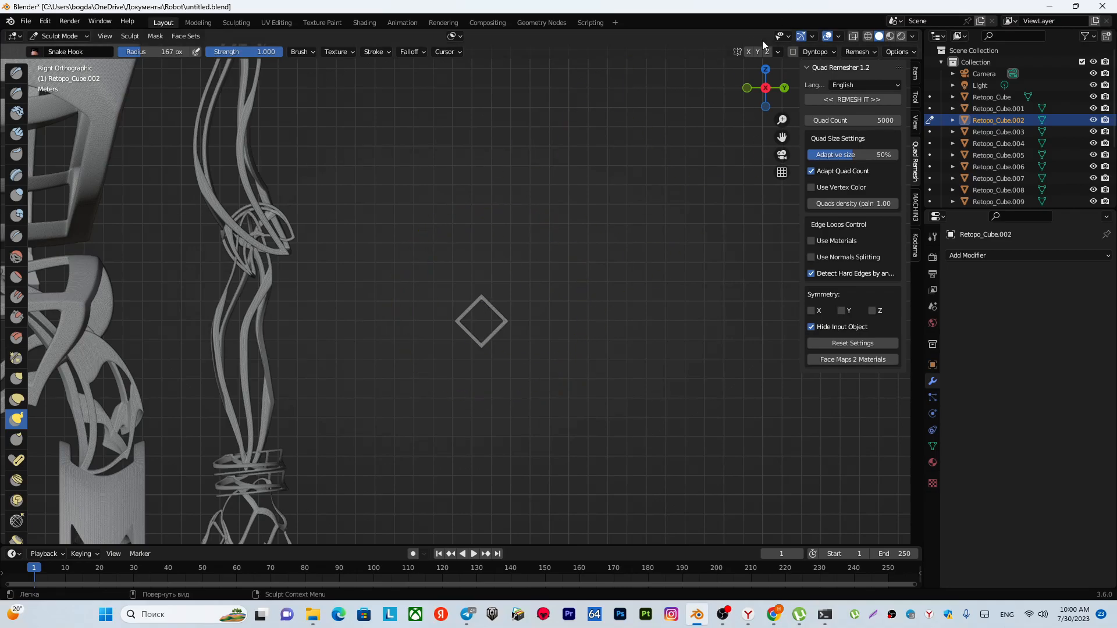
{"action": "left_click", "coordinate": [748, 52]}
Undo a first upward pull on the diamond frame, and stretch its lower corner down into a long finger with Snake Hook.
{"action": "mouse_move", "coordinate": [482, 308]}
{"action": "left_mouse_down"}
{"action": "mouse_move", "coordinate": [468, 238]}
{"action": "mouse_move", "coordinate": [523, 190]}
{"action": "mouse_move", "coordinate": [511, 158]}
{"action": "mouse_move", "coordinate": [509, 174]}
{"action": "left_mouse_up"}
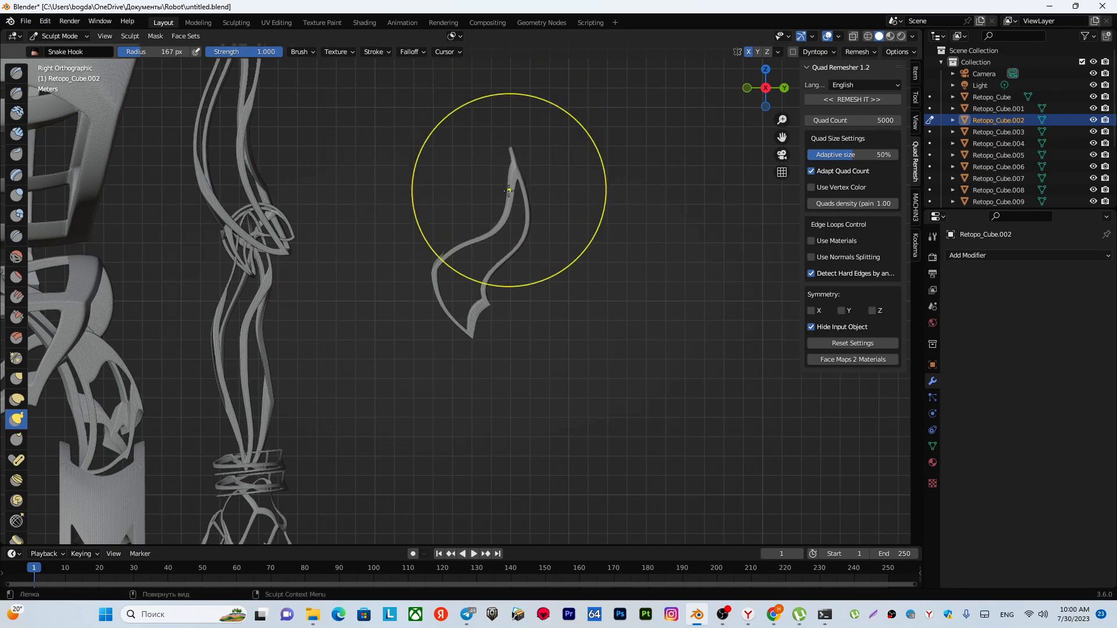
{"action": "key", "text": "ctrl+z"}
{"action": "left_click_drag", "start_coordinate": [476, 335], "coordinate": [476, 512]}
{"action": "middle_click_drag", "start_coordinate": [477, 474], "coordinate": [506, 322], "text": "shift"}
{"action": "left_click_drag", "start_coordinate": [505, 327], "coordinate": [505, 351]}
{"action": "mouse_move", "coordinate": [505, 351]}
{"action": "middle_mouse_down"}
{"action": "mouse_move", "coordinate": [419, 320]}
{"action": "mouse_move", "coordinate": [506, 302]}
{"action": "mouse_move", "coordinate": [521, 295]}
{"action": "mouse_move", "coordinate": [511, 281]}
{"action": "middle_mouse_up"}
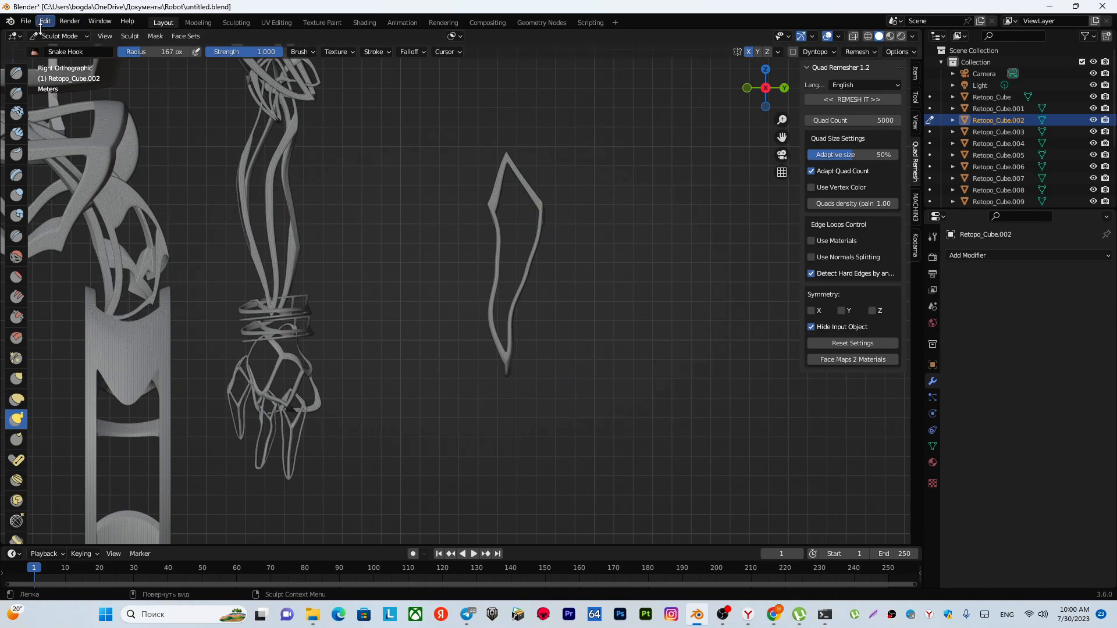
Return the stretched frame to Object Mode and set its origin to geometry.
{"action": "left_click", "coordinate": [59, 36]}
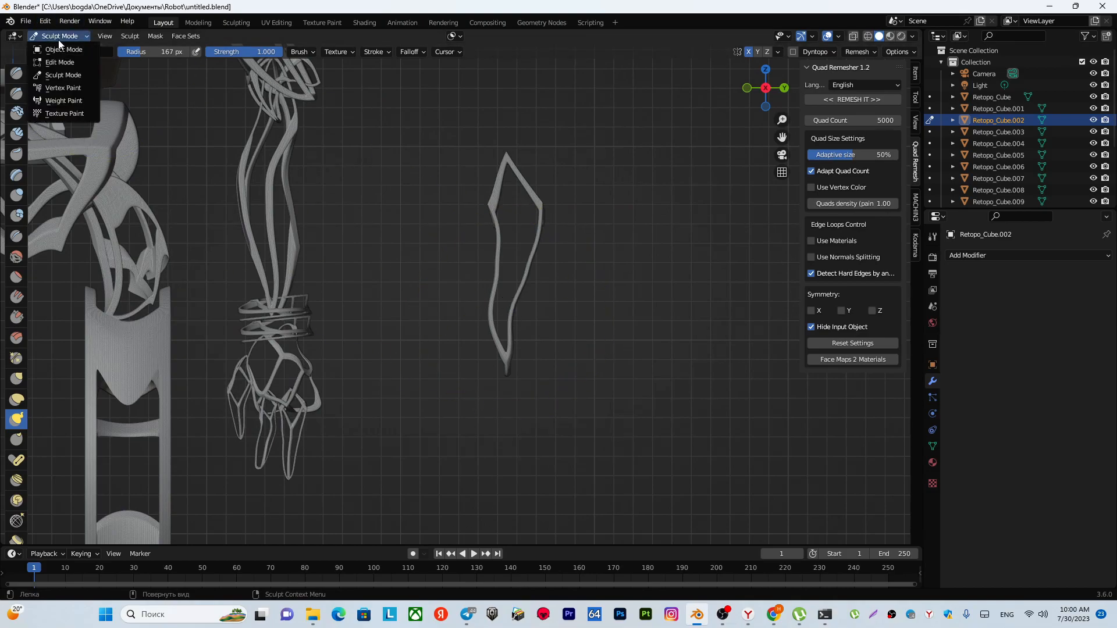
{"action": "right_click", "coordinate": [499, 242]}
{"action": "left_click", "coordinate": [553, 247]}
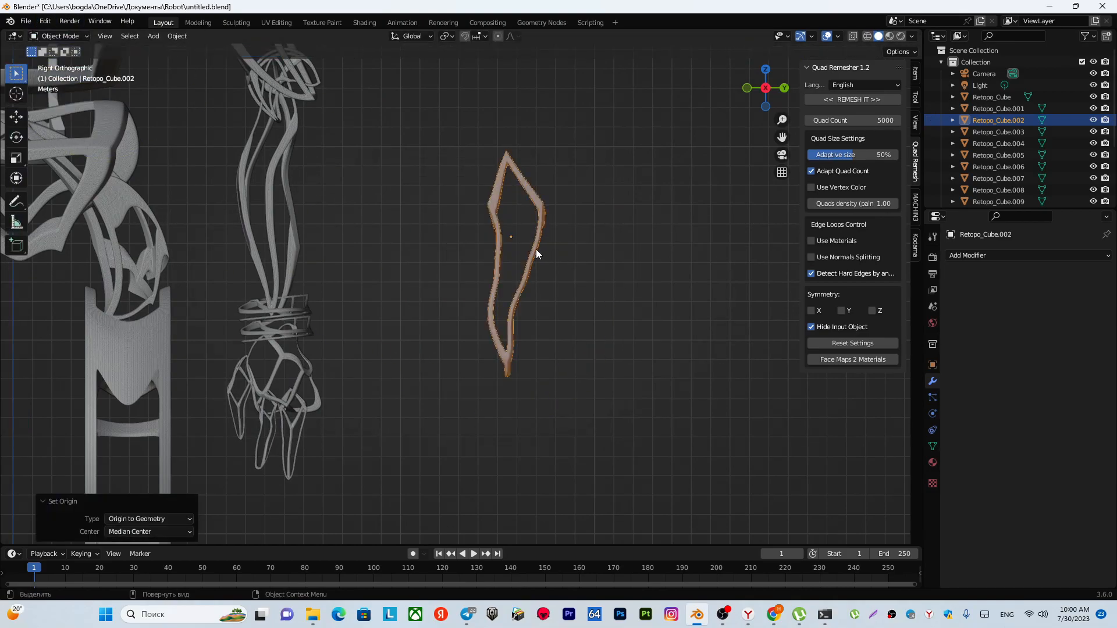
Move the new finger frame over to the hand, about -10 m along Y and -6.6 m along Z.
{"action": "key", "text": "g"}
{"action": "left_click", "coordinate": [341, 380]}
{"action": "middle_click_drag", "start_coordinate": [380, 340], "coordinate": [460, 206], "text": "shift"}
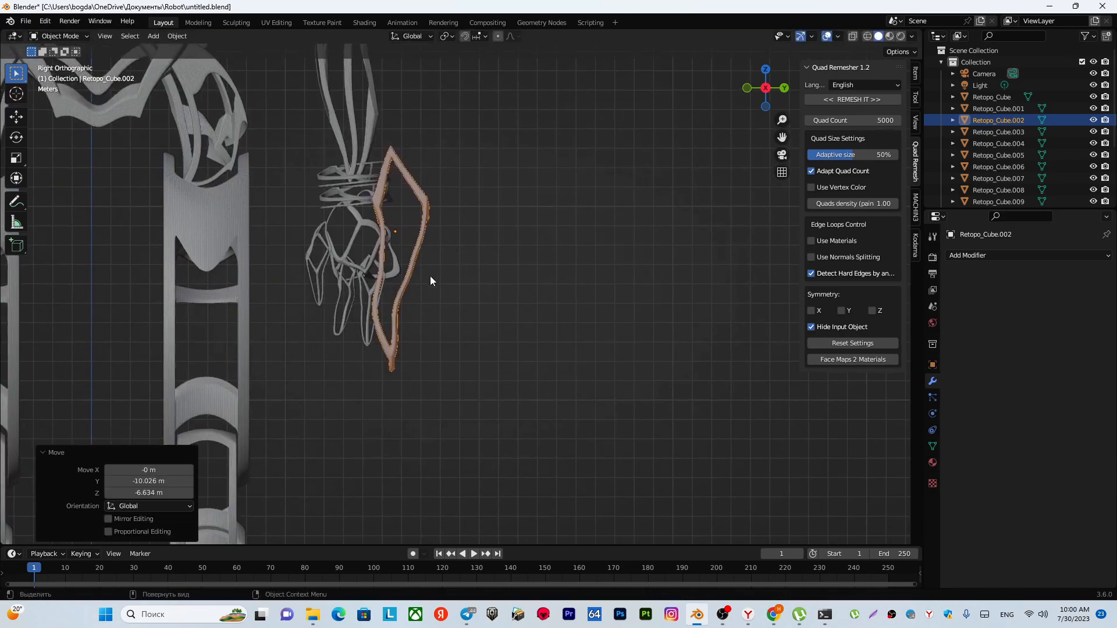
Scale the finger frame to 0.609 and move it about -5.33 m along X in line with the hand.
{"action": "key", "text": "s"}
{"action": "left_click", "coordinate": [417, 259]}
{"action": "middle_click_drag", "start_coordinate": [417, 259], "coordinate": [373, 258]}
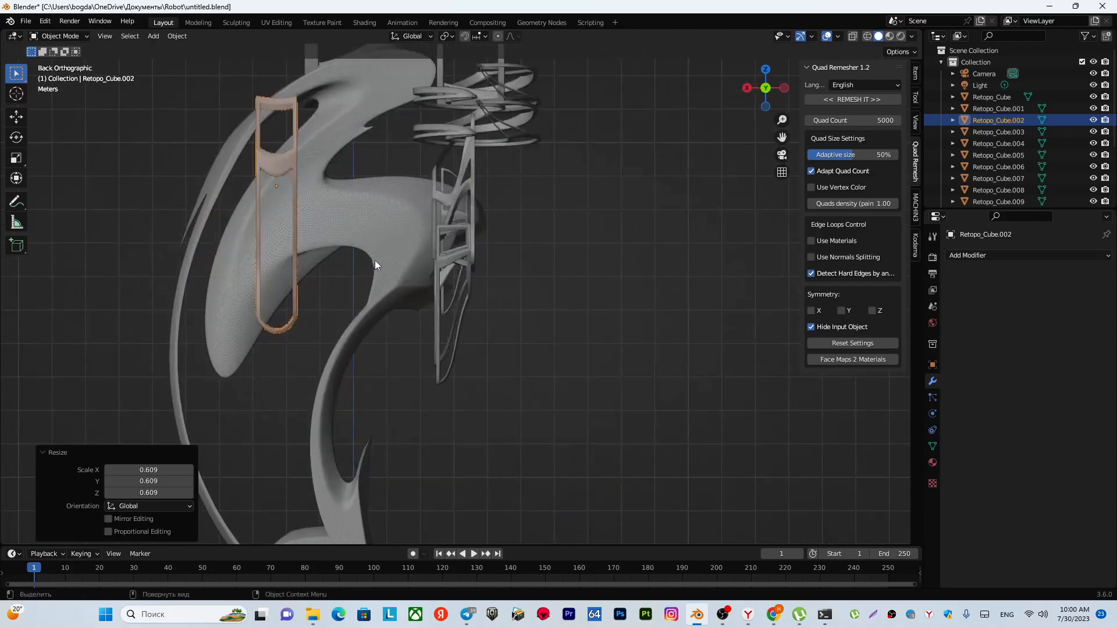
{"action": "key", "text": "g"}
{"action": "key", "text": "x"}
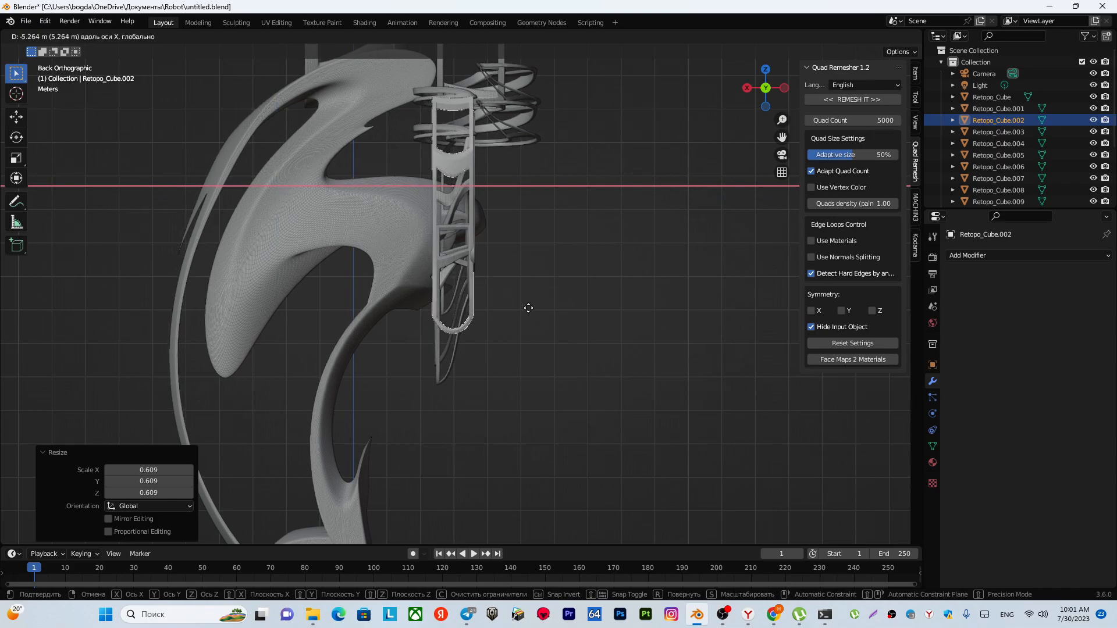
{"action": "left_click", "coordinate": [526, 305]}
{"action": "middle_click_drag", "start_coordinate": [462, 214], "coordinate": [582, 213]}
{"action": "scroll", "coordinate": [515, 200], "scroll_direction": "down", "scroll_amount": 1}
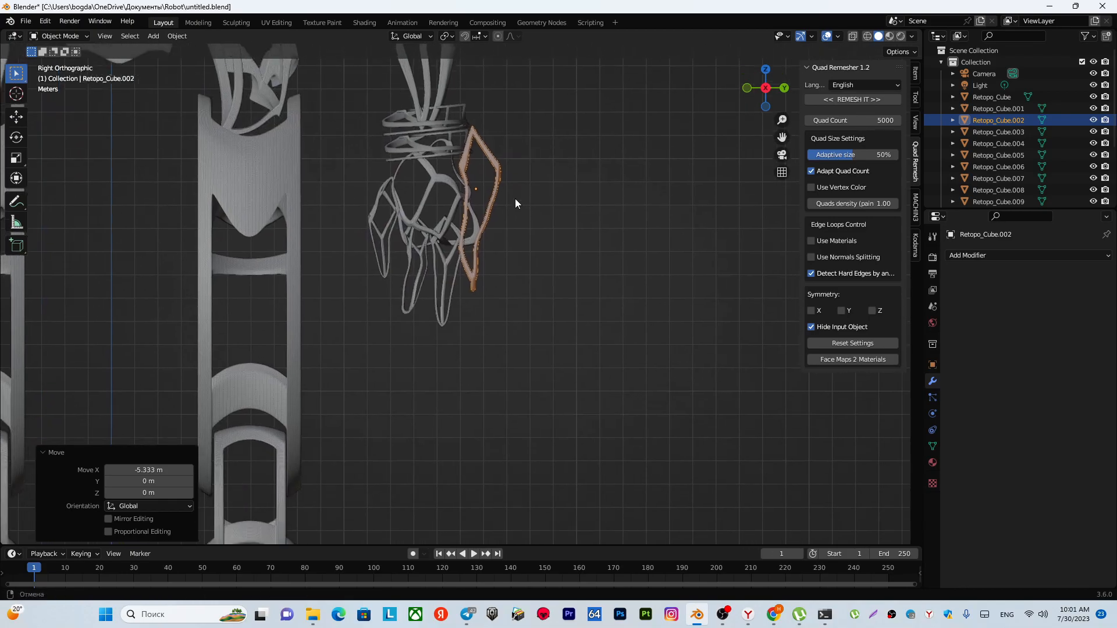
Lower the finger frame about 2.85 m along Z, to the outer lower corner of the palm.
{"action": "scroll", "coordinate": [518, 199], "scroll_direction": "up", "scroll_amount": 3}
{"action": "middle_click_drag", "start_coordinate": [517, 157], "coordinate": [477, 340], "text": "shift"}
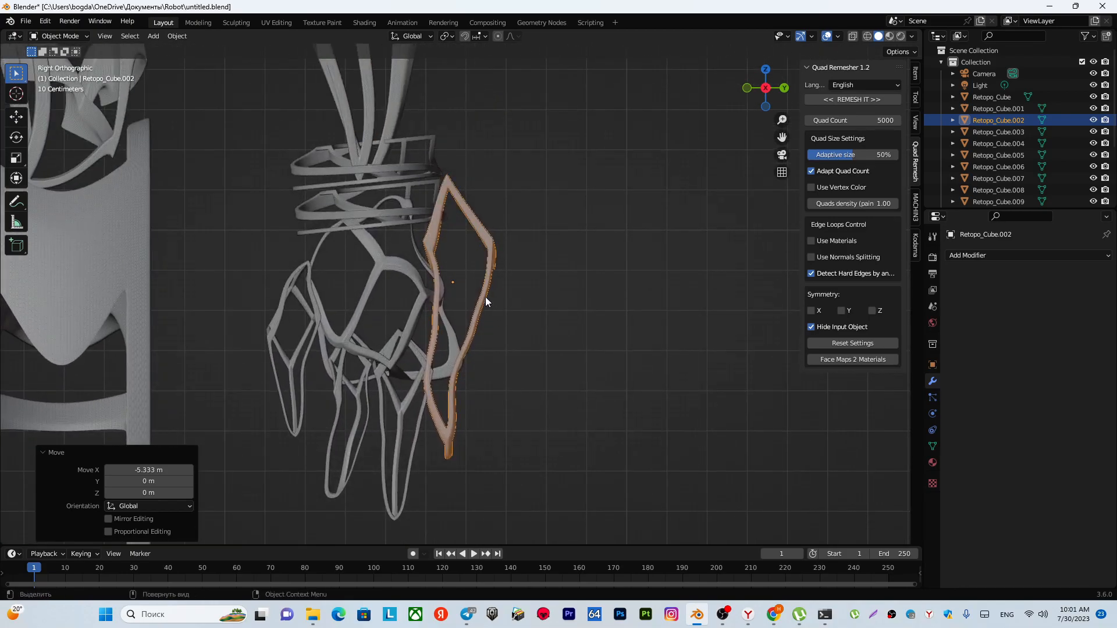
{"action": "key", "text": "g"}
{"action": "key", "text": "z"}
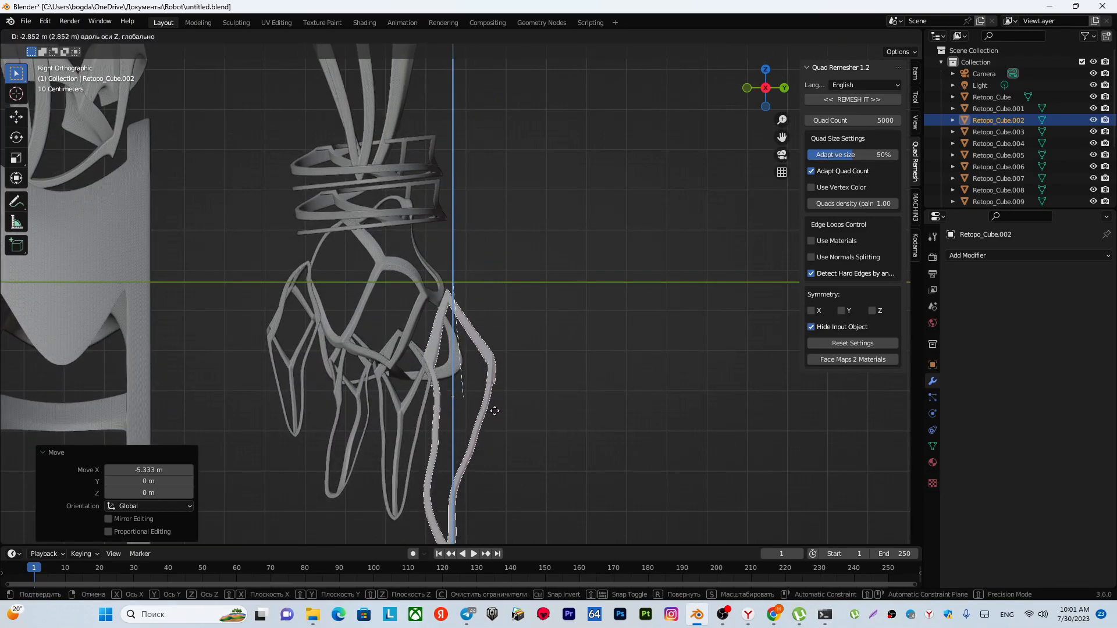
{"action": "left_click", "coordinate": [495, 411]}
Scale the finger frame to 0.665 and rotate it slightly at the palm's outer corner.
{"action": "middle_click_drag", "start_coordinate": [508, 383], "coordinate": [507, 219], "text": "shift"}
{"action": "key", "text": "s"}
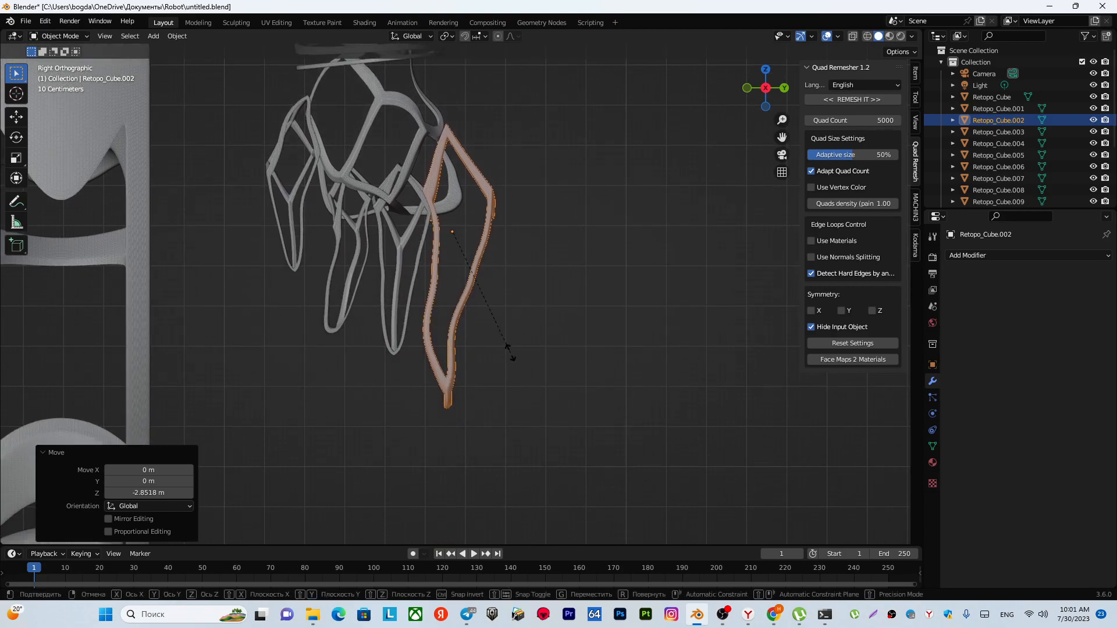
{"action": "left_click", "coordinate": [491, 319]}
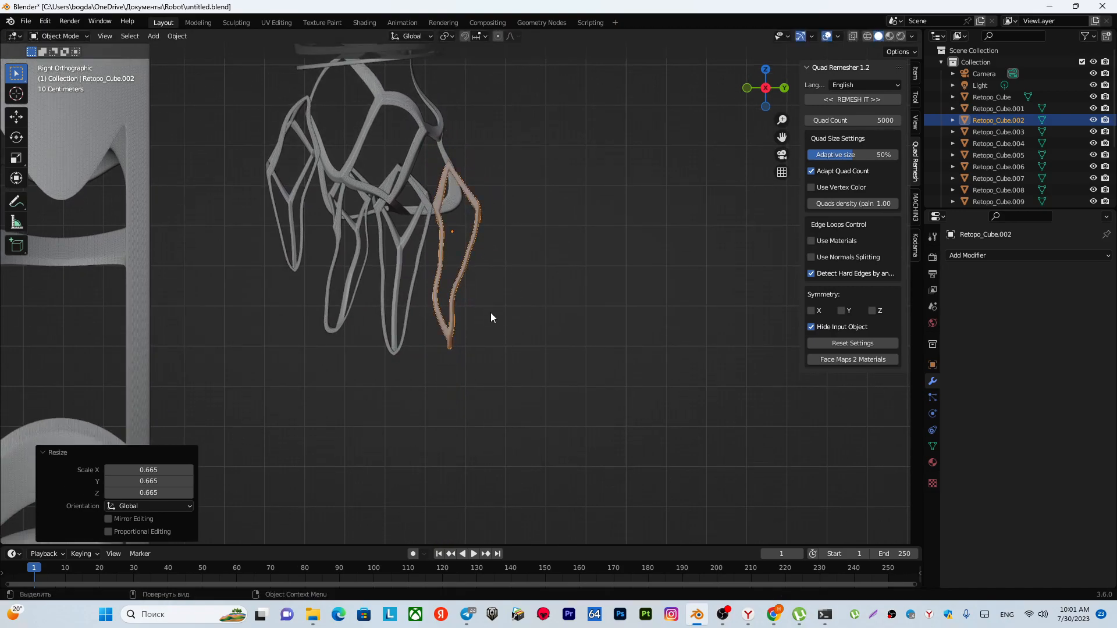
{"action": "key", "text": "r"}
{"action": "left_click", "coordinate": [513, 304]}
{"action": "middle_click_drag", "start_coordinate": [485, 266], "coordinate": [442, 252]}
Switch the palm frame to Sculpt Mode and reshape its wrist side and outer edge with Snake Hook.
{"action": "left_click", "coordinate": [468, 277]}
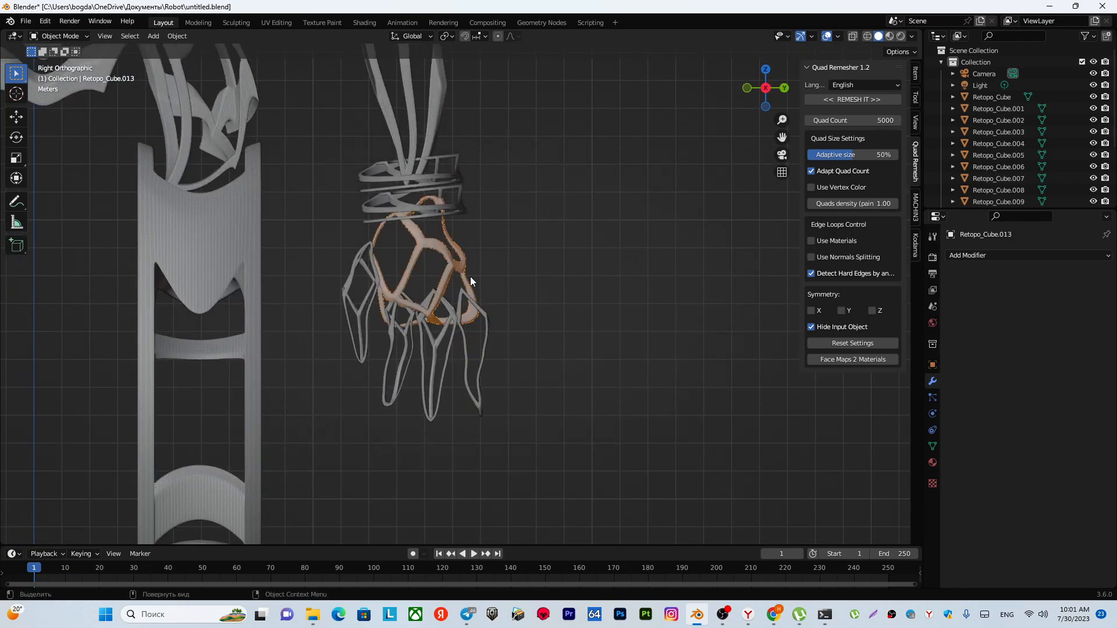
{"action": "scroll", "coordinate": [470, 277], "scroll_direction": "up", "scroll_amount": 1}
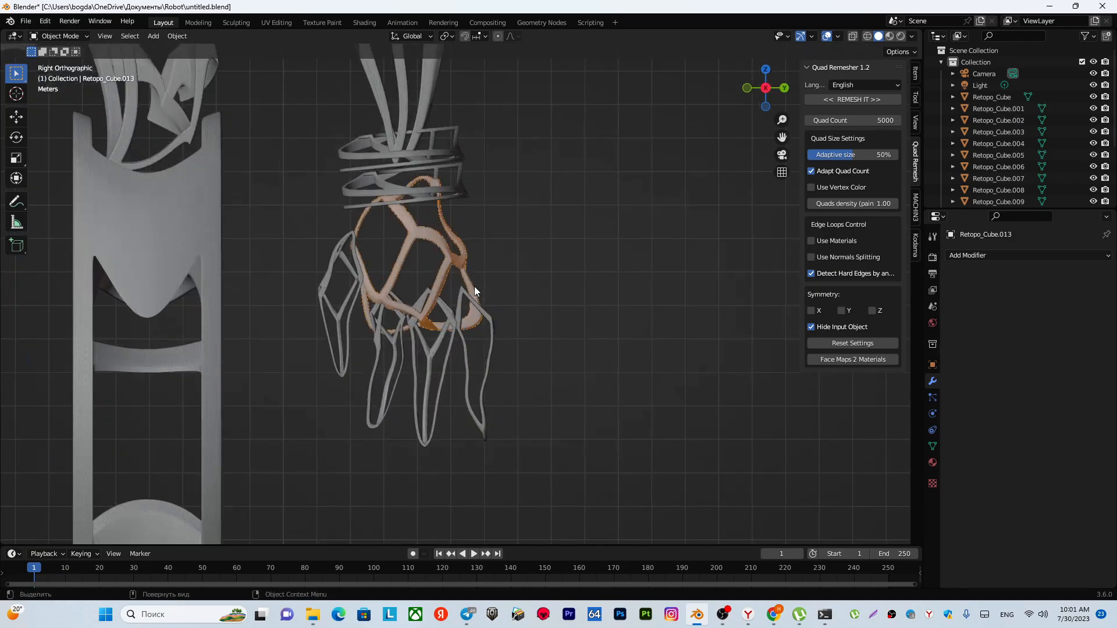
{"action": "left_click", "coordinate": [62, 35]}
{"action": "left_click", "coordinate": [65, 74]}
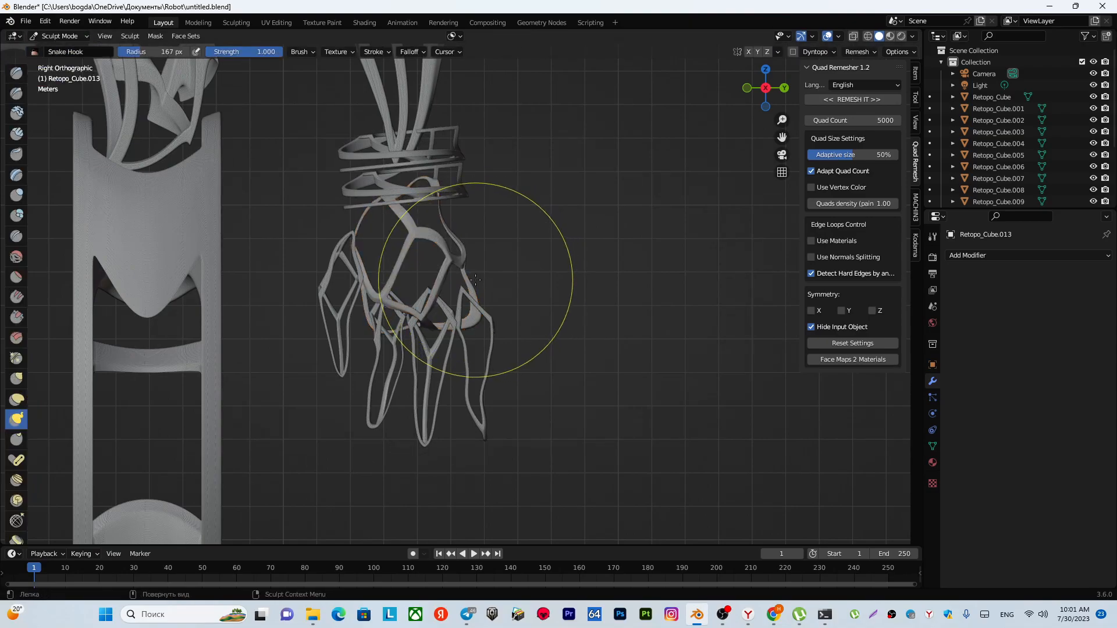
{"action": "mouse_move", "coordinate": [465, 288]}
{"action": "left_mouse_down"}
{"action": "mouse_move", "coordinate": [492, 274]}
{"action": "mouse_move", "coordinate": [459, 214]}
{"action": "left_mouse_up"}
{"action": "mouse_move", "coordinate": [459, 213]}
{"action": "left_mouse_down"}
{"action": "mouse_move", "coordinate": [476, 203]}
{"action": "mouse_move", "coordinate": [472, 214]}
{"action": "left_mouse_up"}
{"action": "left_click_drag", "start_coordinate": [359, 265], "coordinate": [363, 264]}
{"action": "left_click_drag", "start_coordinate": [499, 239], "coordinate": [473, 247]}
{"action": "left_click_drag", "start_coordinate": [511, 299], "coordinate": [508, 306]}
{"action": "left_click_drag", "start_coordinate": [463, 261], "coordinate": [470, 253]}
{"action": "left_click_drag", "start_coordinate": [506, 294], "coordinate": [515, 289]}
Examine the hand's shape and proportions against the arm and legs.
{"action": "mouse_move", "coordinate": [514, 289]}
{"action": "middle_mouse_down"}
{"action": "mouse_move", "coordinate": [442, 291]}
{"action": "mouse_move", "coordinate": [521, 299]}
{"action": "middle_mouse_up"}
{"action": "scroll", "coordinate": [514, 301], "scroll_direction": "down", "scroll_amount": 3}
{"action": "scroll", "coordinate": [497, 308], "scroll_direction": "down", "scroll_amount": 2}
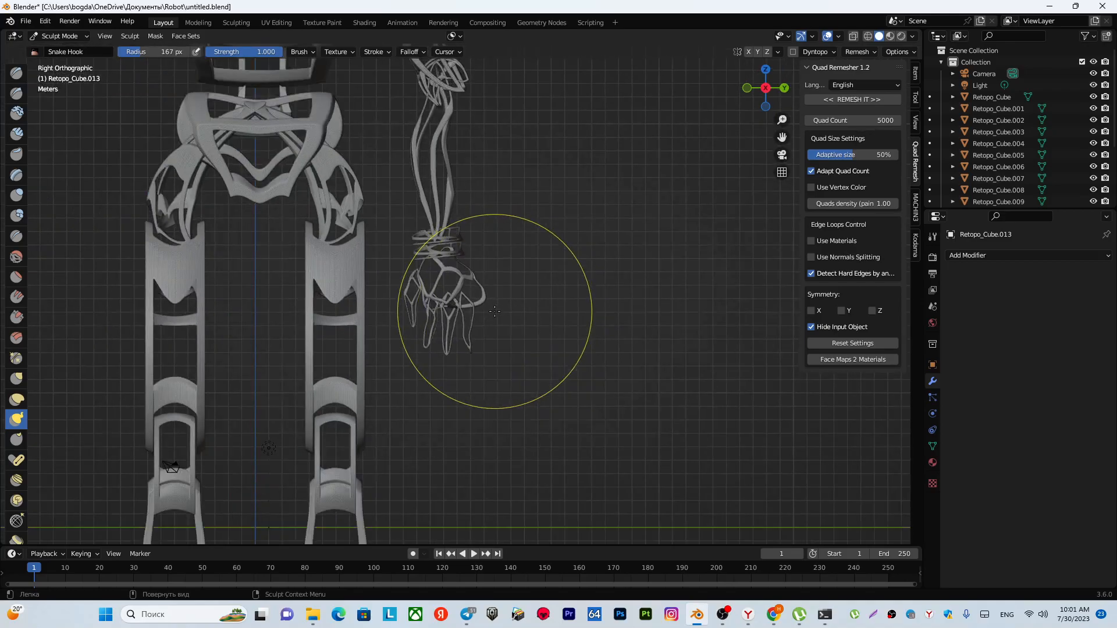
{"action": "scroll", "coordinate": [495, 312], "scroll_direction": "up", "scroll_amount": 3}
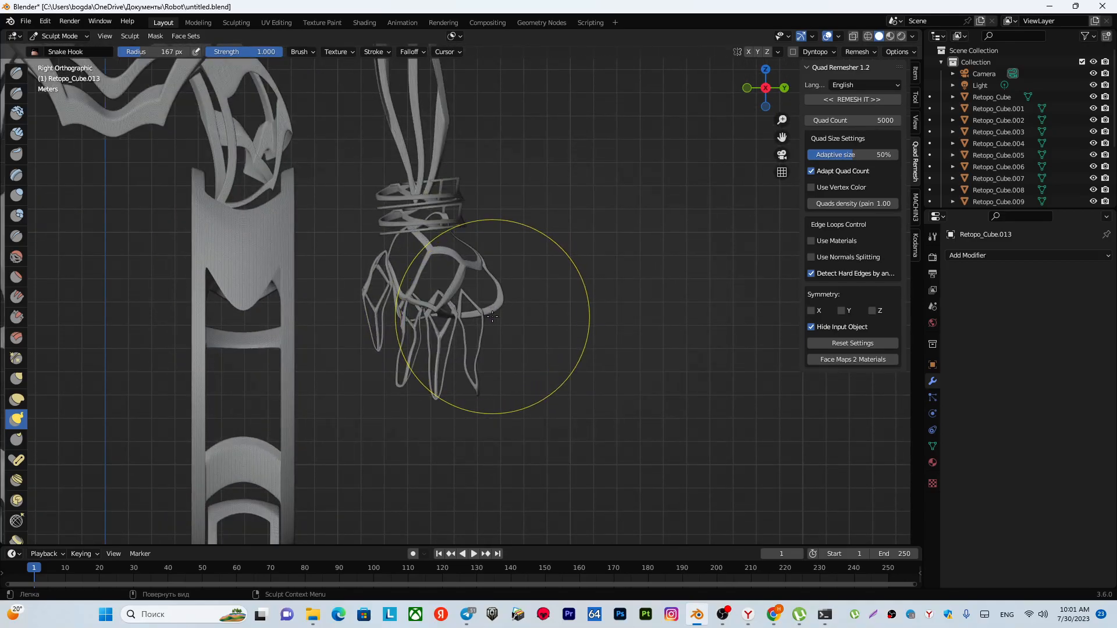
{"action": "scroll", "coordinate": [493, 316], "scroll_direction": "down", "scroll_amount": 4}
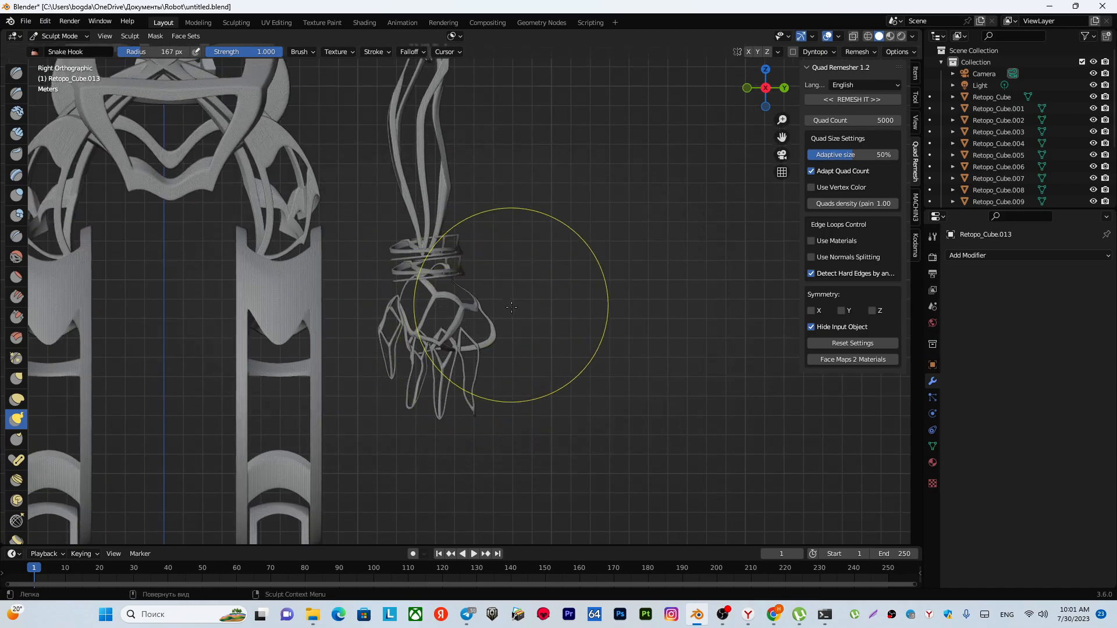
{"action": "scroll", "coordinate": [420, 334], "scroll_direction": "down", "scroll_amount": 3}
{"action": "scroll", "coordinate": [420, 331], "scroll_direction": "up", "scroll_amount": 3}
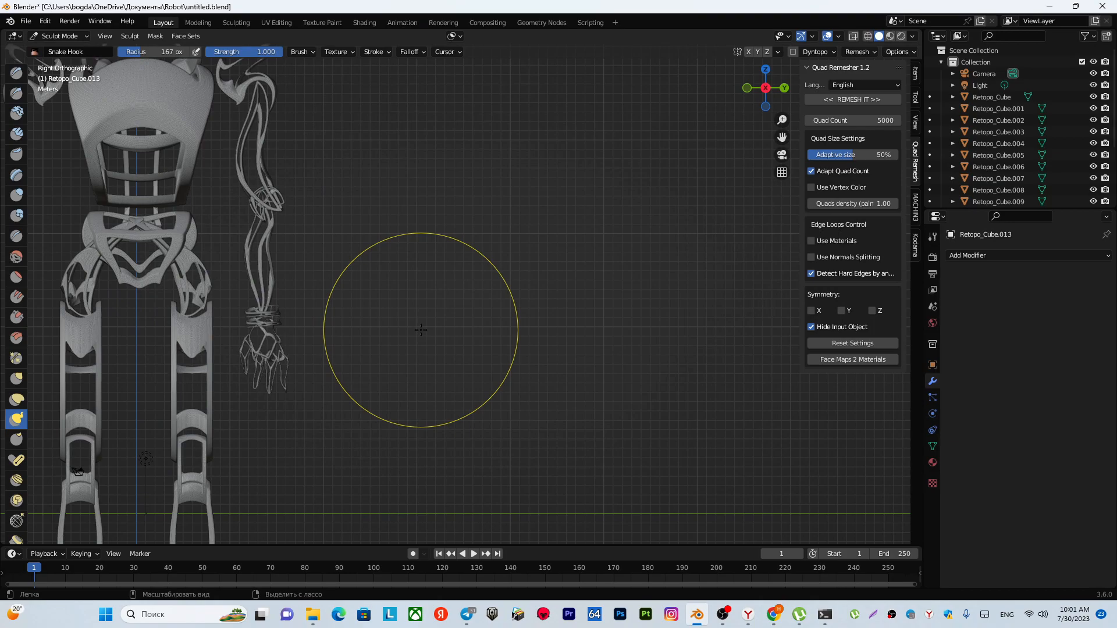
Undo the palm sculpting and the finger's placement and stretching, back to the original diamond frame beside the arm.
{"action": "key", "text": "ctrl+z"}
{"action": "key", "text": "ctrl+z"}
{"action": "key", "text": "ctrl+z"}
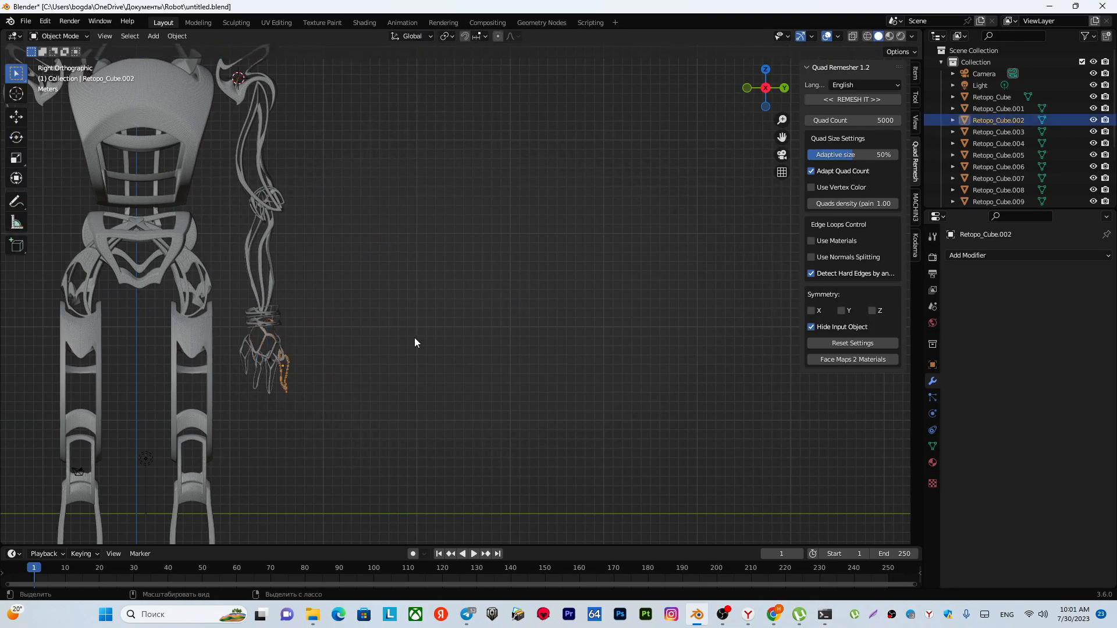
{"action": "key", "text": "ctrl+z"}
{"action": "key", "text": "ctrl+z"}
{"action": "key", "text": "ctrl+z"}
{"action": "key", "text": "ctrl+z"}
{"action": "key", "text": "ctrl+z"}
{"action": "key", "text": "ctrl+z"}
{"action": "key", "text": "ctrl+z"}
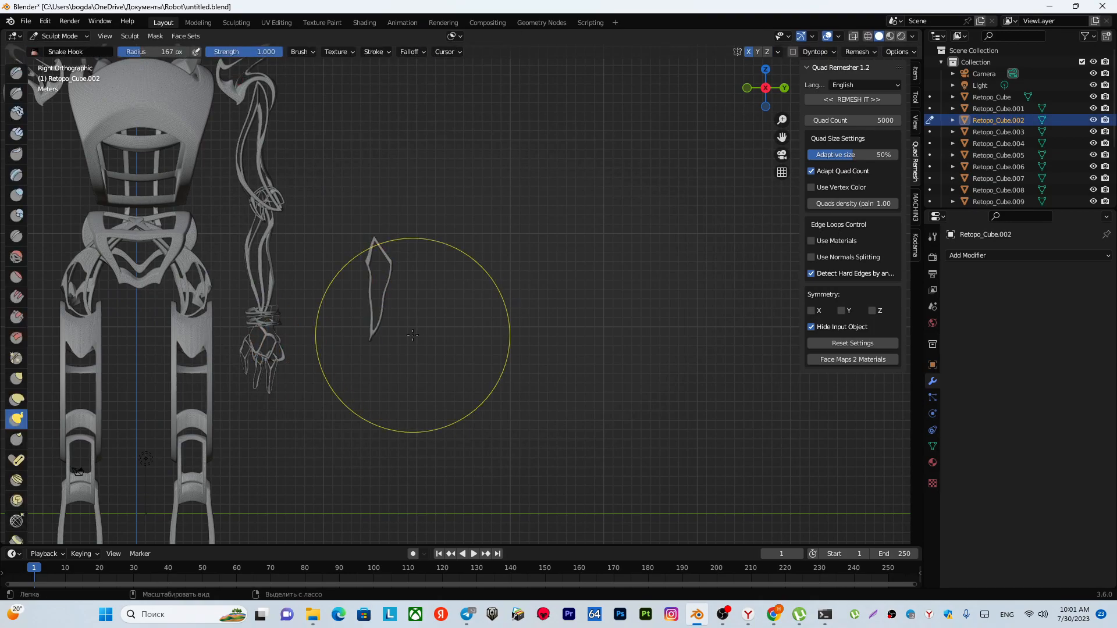
{"action": "key", "text": "ctrl+z"}
{"action": "middle_click_drag", "start_coordinate": [391, 272], "coordinate": [499, 335], "text": "shift"}
{"action": "scroll", "coordinate": [499, 336], "scroll_direction": "up", "scroll_amount": 3}
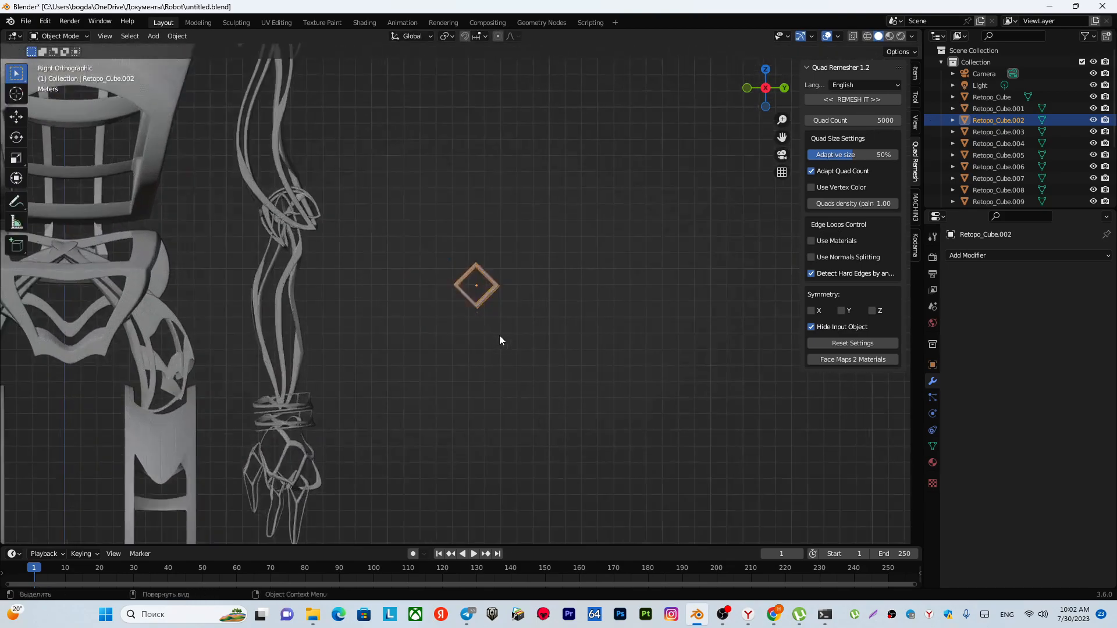
{"action": "key", "text": "ctrl+z"}
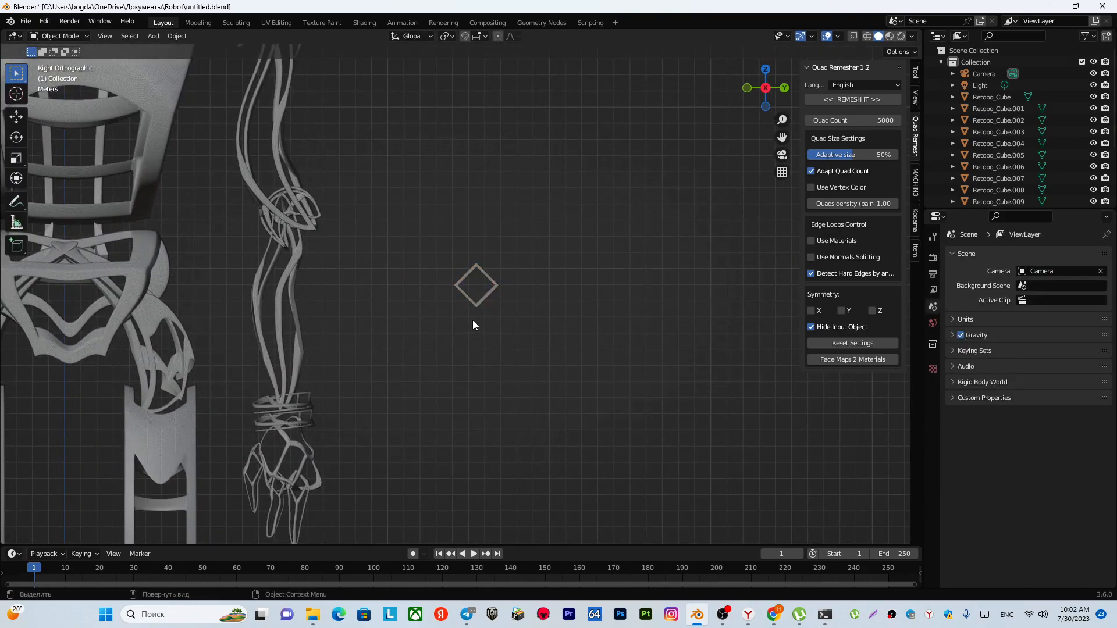
Duplicate the diamond frame and move the copy towards the hand, about -4.57 m along Y and -4.36 m along Z.
{"action": "left_click", "coordinate": [474, 303]}
{"action": "key", "text": "shift+d"}
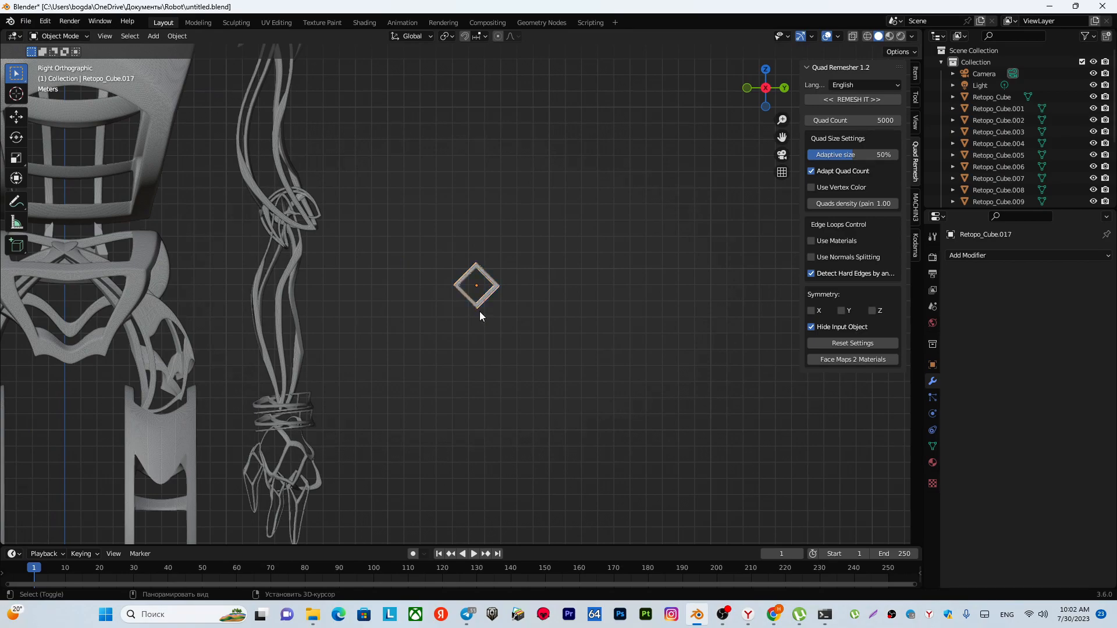
{"action": "right_click", "coordinate": [480, 312]}
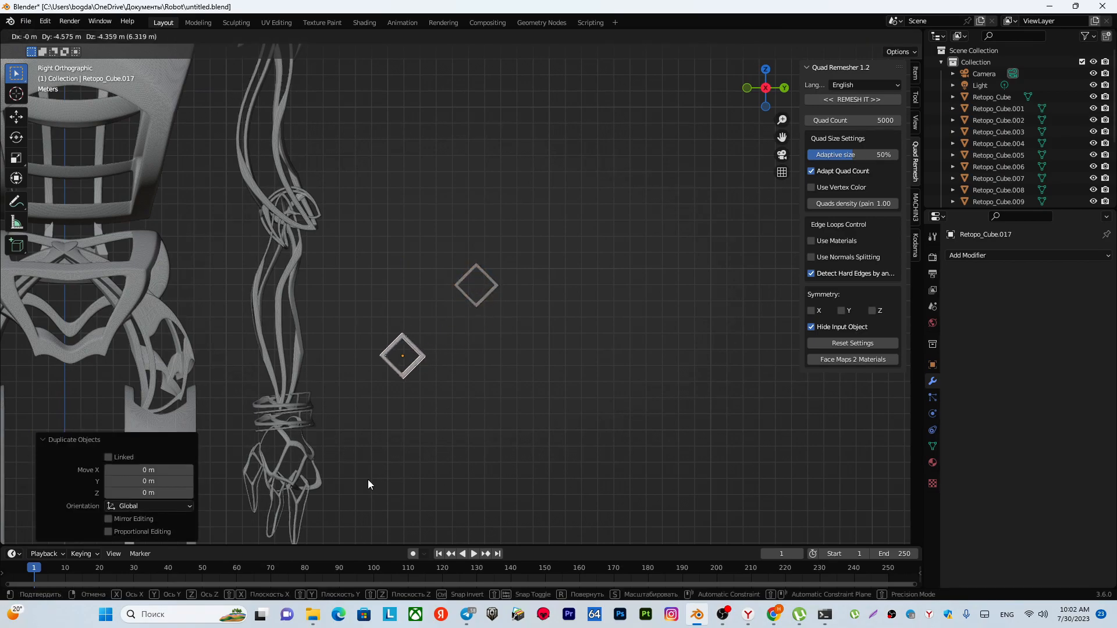
{"action": "left_click", "coordinate": [369, 482]}
Move the diamond copy right beside the hand, about -2.55 m along Y and -7.74 m along Z.
{"action": "scroll", "coordinate": [401, 438], "scroll_direction": "down", "scroll_amount": 2}
{"action": "middle_click_drag", "start_coordinate": [400, 438], "coordinate": [477, 329], "text": "shift"}
{"action": "scroll", "coordinate": [479, 321], "scroll_direction": "up", "scroll_amount": 3}
{"action": "key", "text": "g"}
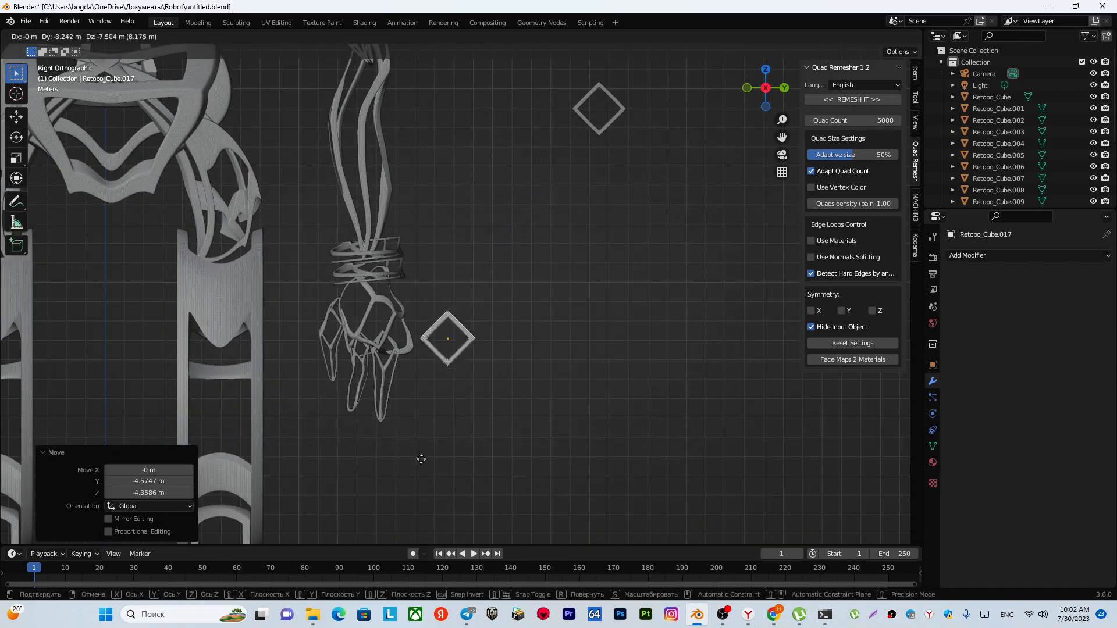
{"action": "left_click", "coordinate": [443, 458]}
Switch the diamond copy to Sculpt Mode and stretch its lower part down into a long finger with Snake Hook.
{"action": "left_click", "coordinate": [58, 36]}
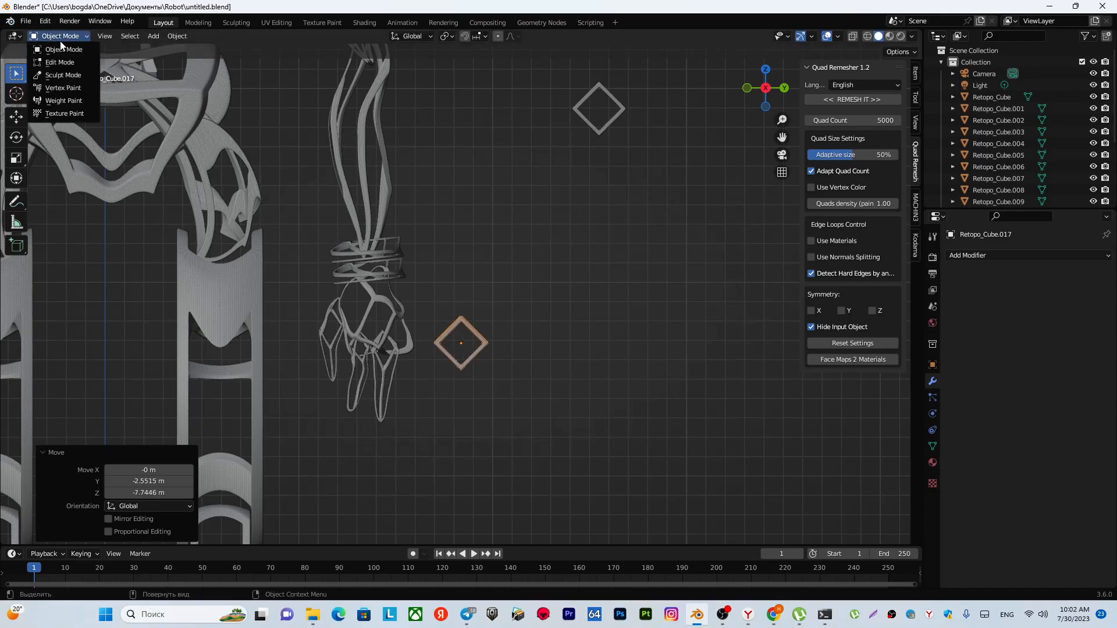
{"action": "left_click", "coordinate": [66, 80]}
{"action": "scroll", "coordinate": [469, 355], "scroll_direction": "up", "scroll_amount": 1}
{"action": "mouse_move", "coordinate": [460, 352]}
{"action": "left_mouse_down"}
{"action": "mouse_move", "coordinate": [477, 414]}
{"action": "mouse_move", "coordinate": [467, 457]}
{"action": "mouse_move", "coordinate": [439, 471]}
{"action": "left_mouse_up"}
{"action": "mouse_move", "coordinate": [455, 414]}
{"action": "middle_mouse_down", "text": "shift"}
{"action": "mouse_move", "coordinate": [456, 365]}
{"action": "mouse_move", "coordinate": [481, 294]}
{"action": "middle_mouse_up", "text": "shift"}
{"action": "mouse_move", "coordinate": [466, 355]}
{"action": "left_mouse_down"}
{"action": "mouse_move", "coordinate": [468, 420]}
{"action": "mouse_move", "coordinate": [490, 405]}
{"action": "left_mouse_up"}
Return the stretched copy to Object Mode and set its origin to geometry.
{"action": "left_click", "coordinate": [58, 36]}
{"action": "left_click", "coordinate": [58, 47]}
{"action": "scroll", "coordinate": [529, 399], "scroll_direction": "up", "scroll_amount": 3}
{"action": "right_click", "coordinate": [500, 320]}
{"action": "mouse_move", "coordinate": [494, 307]}
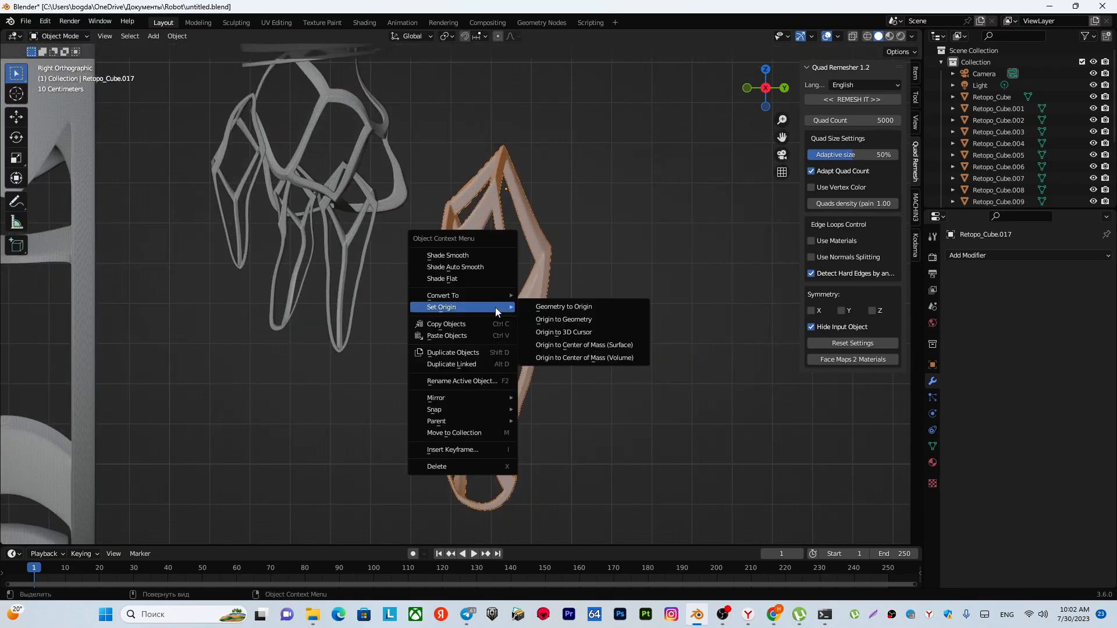
{"action": "left_click", "coordinate": [568, 320]}
Scale the finger frame to 0.5 and rotate it about -11.7° in the side view.
{"action": "scroll", "coordinate": [524, 328], "scroll_direction": "down", "scroll_amount": 4}
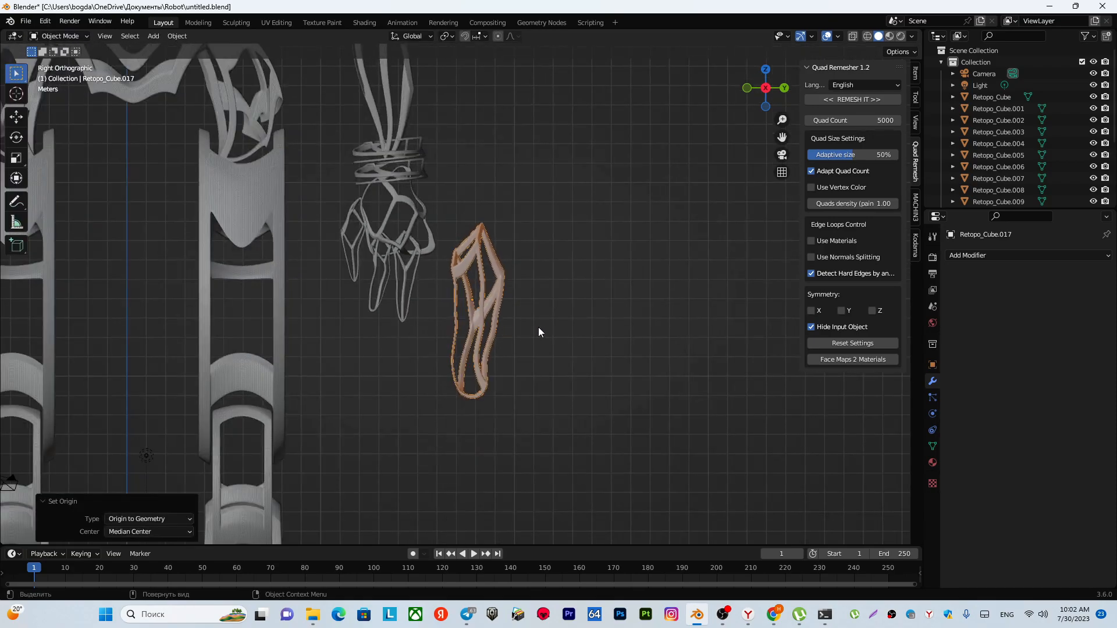
{"action": "key", "text": "s"}
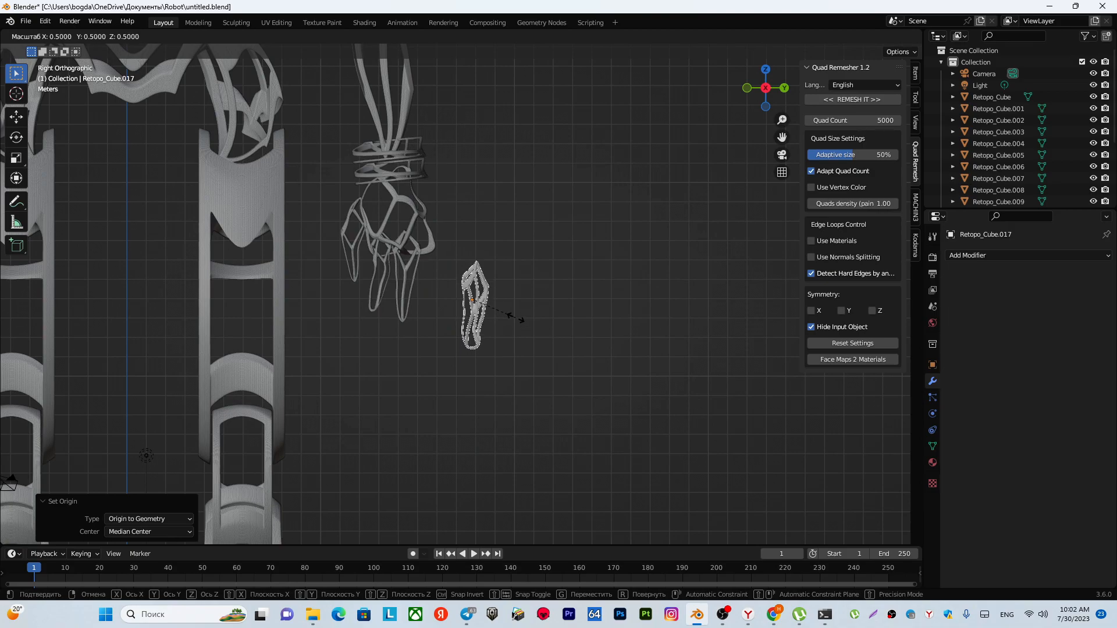
{"action": "left_click", "coordinate": [515, 317]}
{"action": "scroll", "coordinate": [516, 320], "scroll_direction": "up", "scroll_amount": 2}
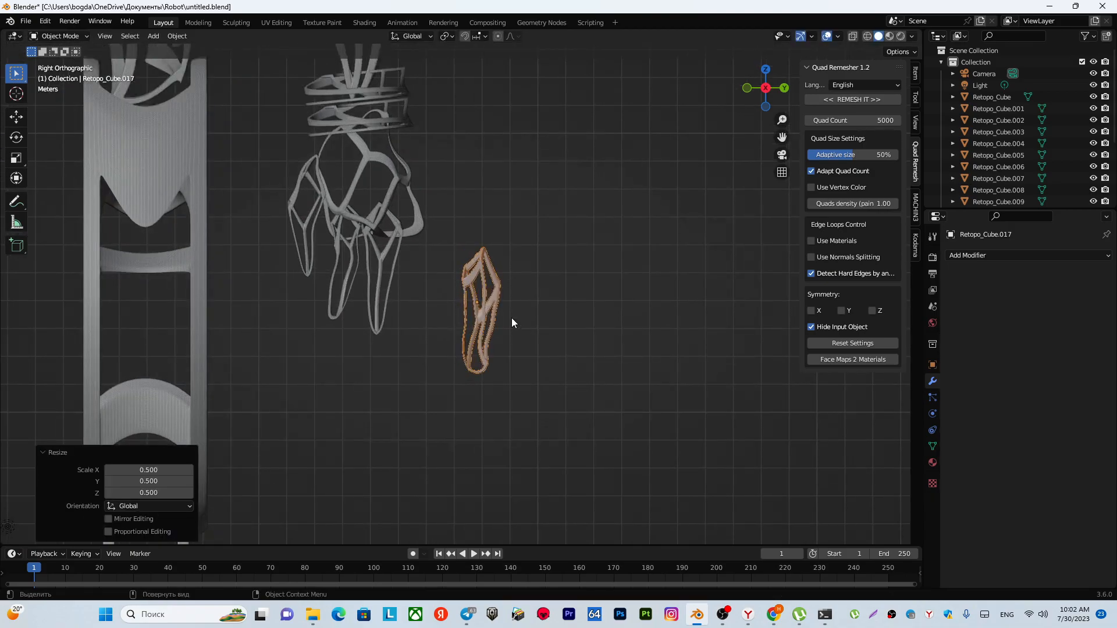
{"action": "key", "text": "r"}
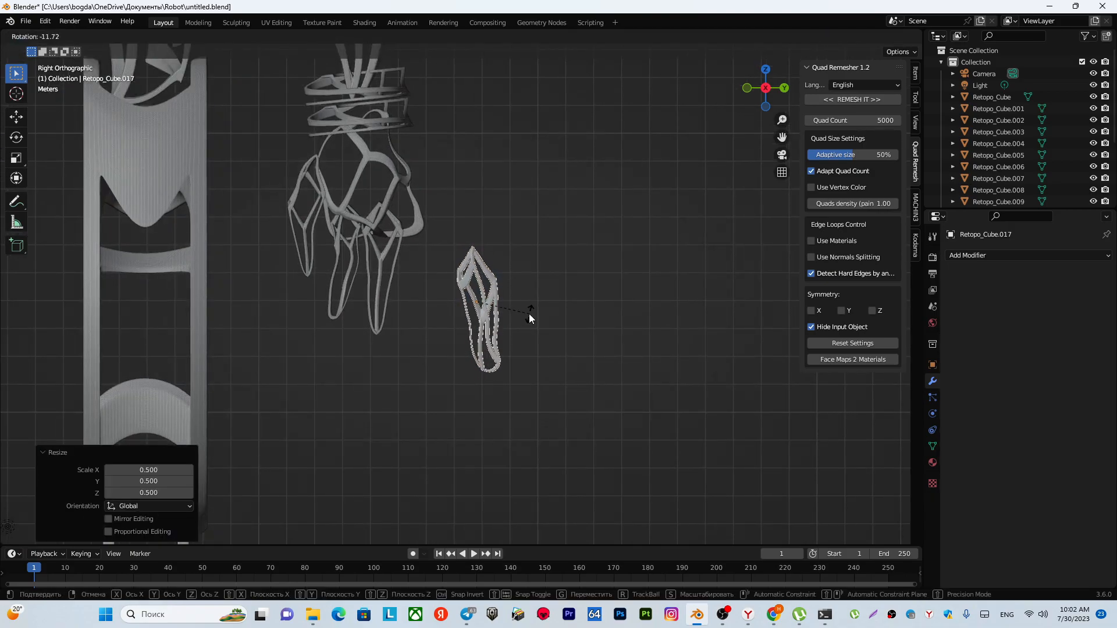
{"action": "left_click", "coordinate": [529, 320]}
Move the finger frame to the palm's outer edge, about -1.94 m along Y and 1.9 m along Z.
{"action": "key", "text": "g"}
{"action": "key", "text": "y"}
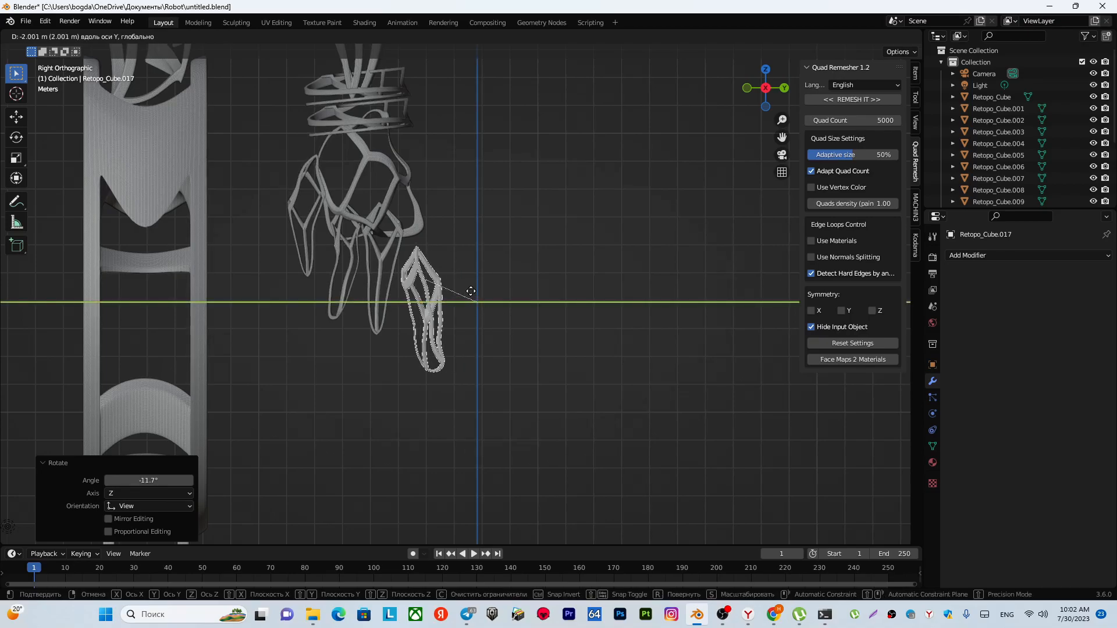
{"action": "left_click", "coordinate": [468, 292]}
{"action": "mouse_move", "coordinate": [463, 319]}
{"action": "middle_mouse_down"}
{"action": "mouse_move", "coordinate": [460, 291]}
{"action": "mouse_move", "coordinate": [463, 328]}
{"action": "middle_mouse_up"}
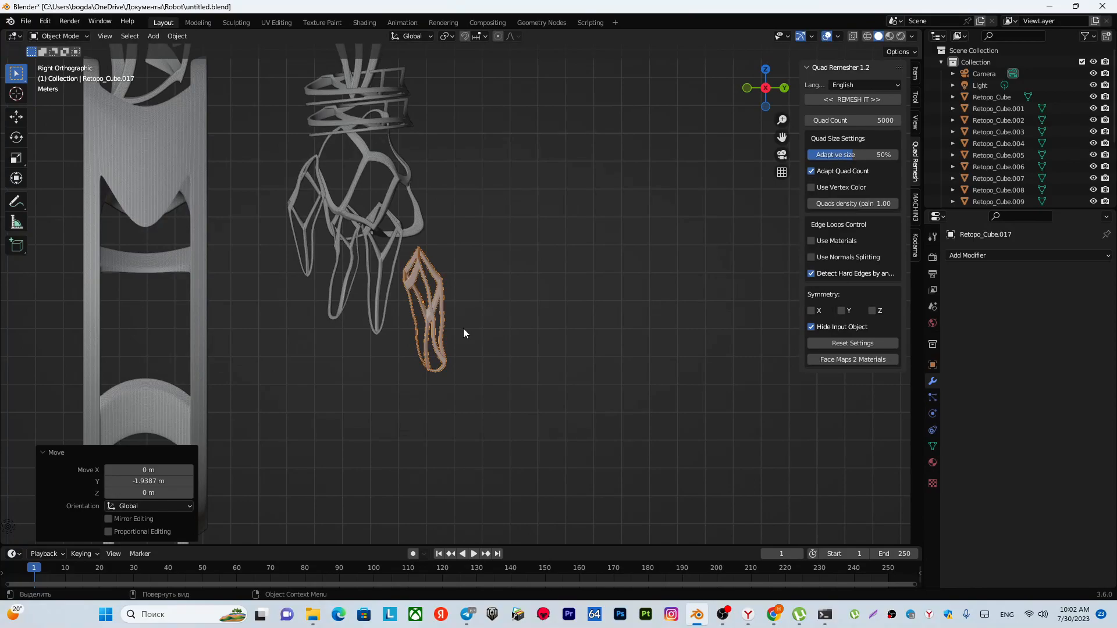
{"action": "key", "text": "g"}
{"action": "key", "text": "z"}
{"action": "left_click", "coordinate": [468, 282]}
Move the finger frame about -5.25 m along X in line with the rest of the hand.
{"action": "middle_click_drag", "start_coordinate": [471, 281], "coordinate": [339, 289]}
{"action": "middle_click_drag", "start_coordinate": [508, 261], "coordinate": [420, 271], "text": "shift"}
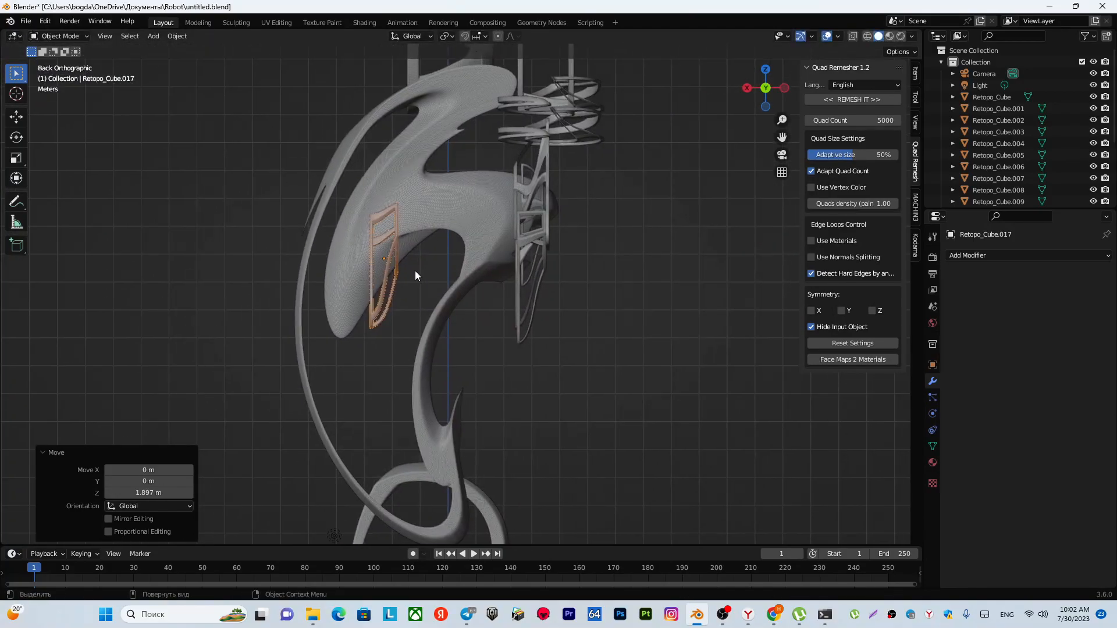
{"action": "key", "text": "g"}
{"action": "key", "text": "x"}
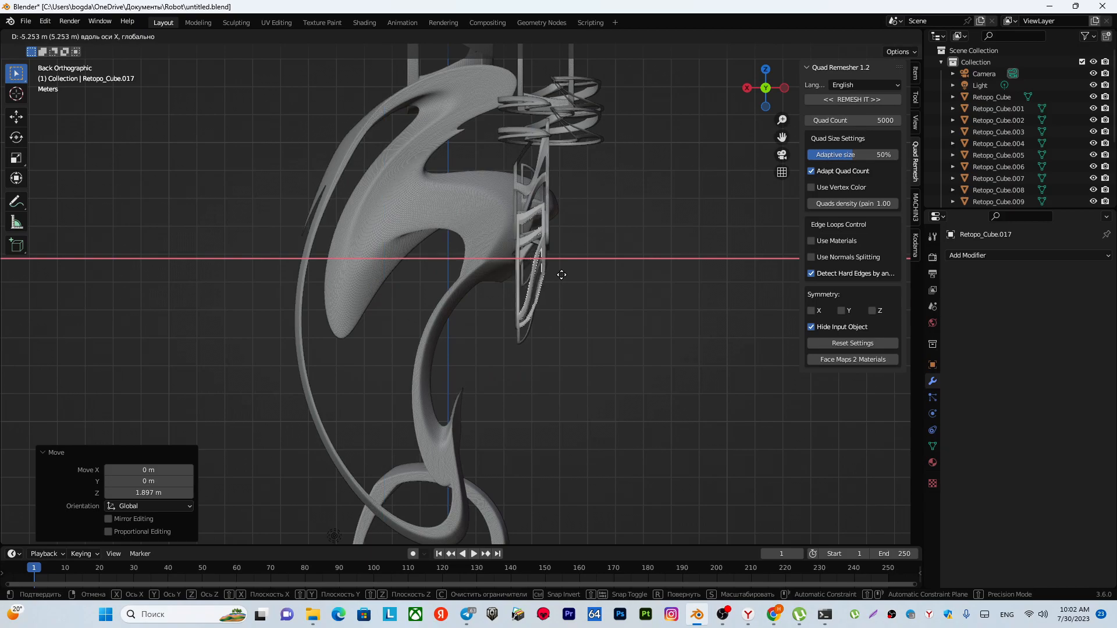
{"action": "left_click", "coordinate": [561, 274]}
{"action": "middle_click_drag", "start_coordinate": [504, 282], "coordinate": [439, 298], "text": "alt"}
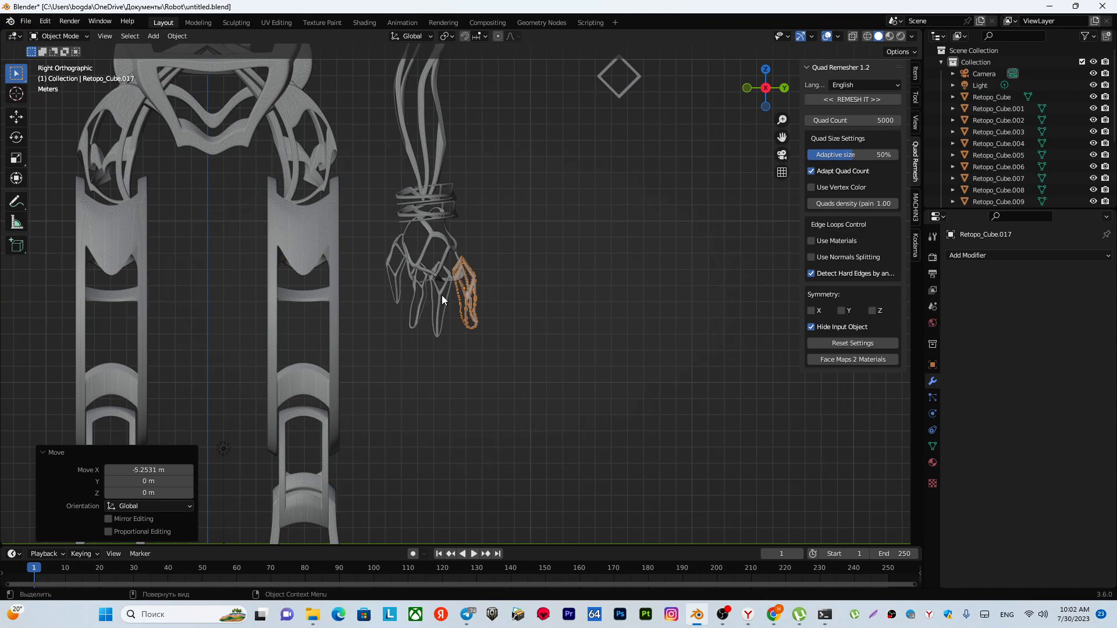
Scale the finger frame to 0.856 and fit it against the palm's outer corner.
{"action": "scroll", "coordinate": [472, 301], "scroll_direction": "up", "scroll_amount": 6}
{"action": "key", "text": "s"}
{"action": "left_click", "coordinate": [500, 326]}
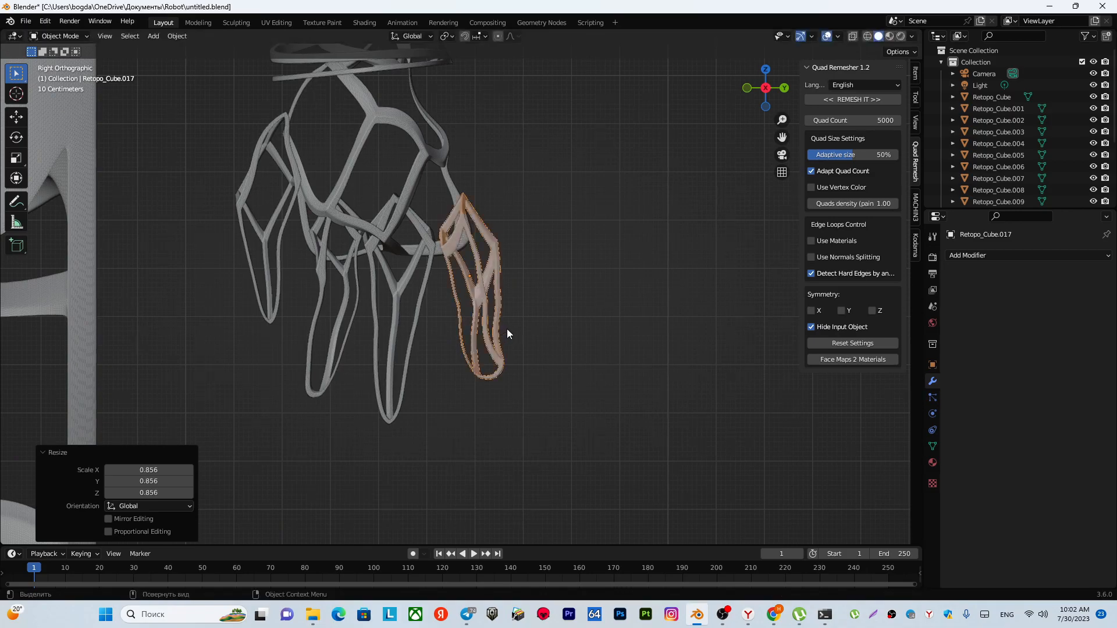
{"action": "key", "text": "g"}
{"action": "left_click", "coordinate": [500, 326]}
{"action": "middle_click_drag", "start_coordinate": [558, 305], "coordinate": [492, 344]}
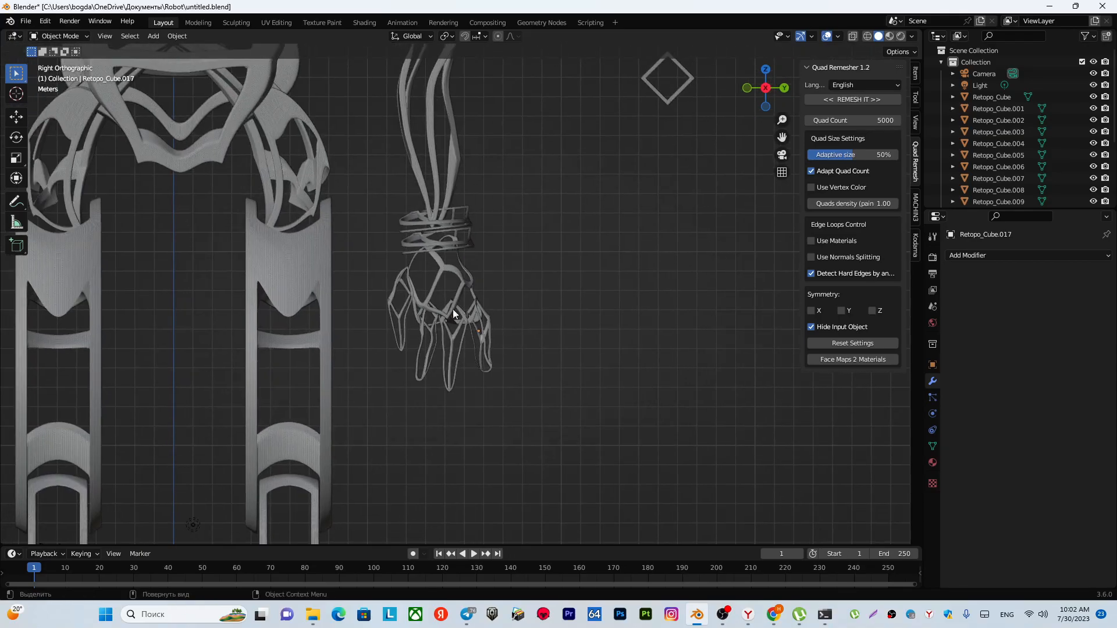
Pull the palm frame's outer lower corner outward with the Snake Hook brush in Sculpt Mode, then return to Object Mode.
{"action": "left_click", "coordinate": [444, 267]}
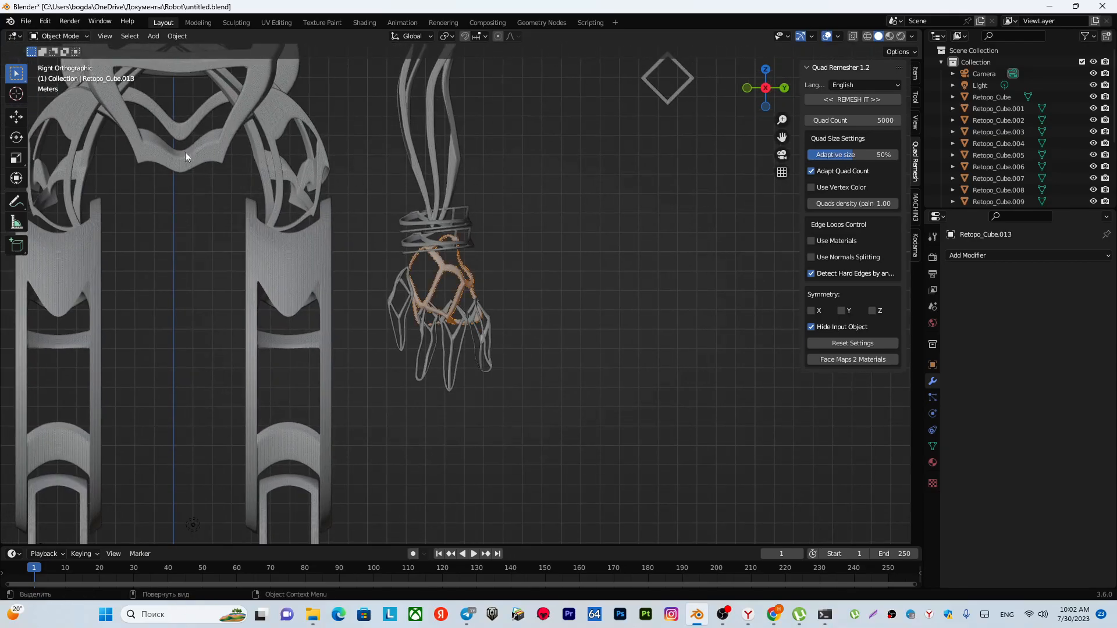
{"action": "key", "text": "ctrl+Tab"}
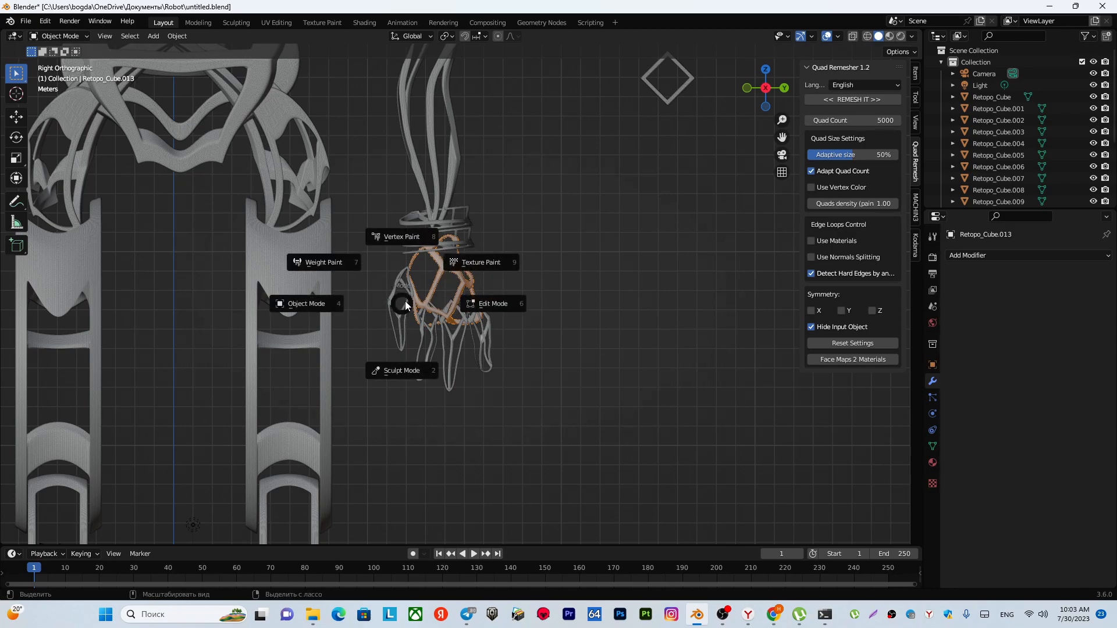
{"action": "left_click", "coordinate": [407, 374]}
{"action": "scroll", "coordinate": [460, 329], "scroll_direction": "up", "scroll_amount": 3}
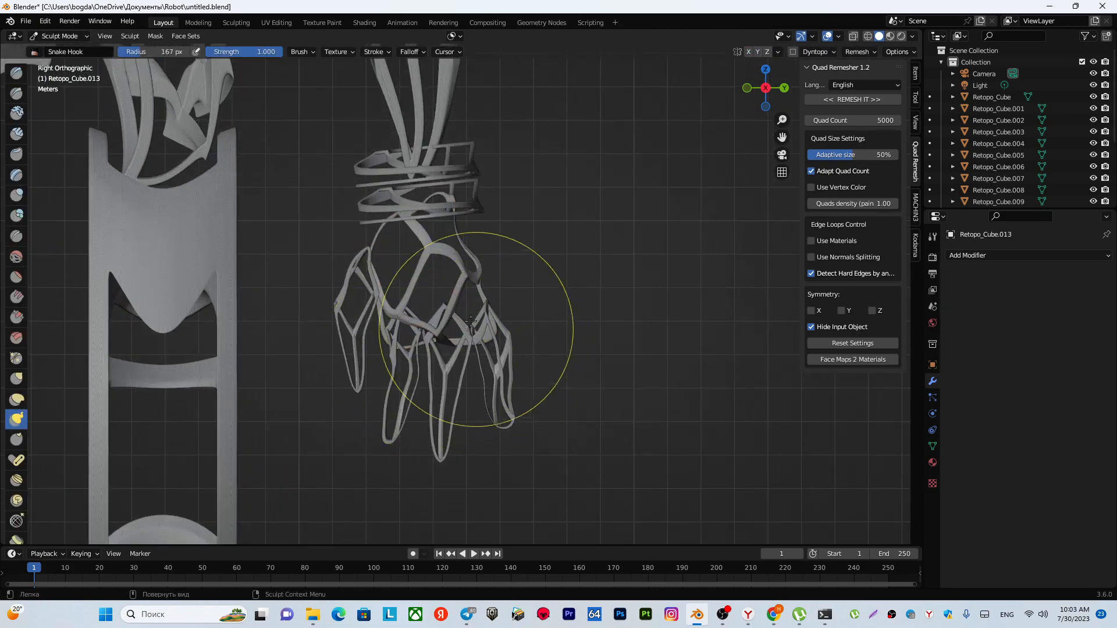
{"action": "mouse_move", "coordinate": [495, 303]}
{"action": "left_mouse_down"}
{"action": "mouse_move", "coordinate": [505, 295]}
{"action": "mouse_move", "coordinate": [525, 316]}
{"action": "left_mouse_up"}
{"action": "left_click_drag", "start_coordinate": [486, 250], "coordinate": [492, 245]}
{"action": "mouse_move", "coordinate": [501, 225]}
{"action": "middle_mouse_down"}
{"action": "mouse_move", "coordinate": [347, 305]}
{"action": "mouse_move", "coordinate": [498, 292]}
{"action": "mouse_move", "coordinate": [420, 273]}
{"action": "mouse_move", "coordinate": [439, 291]}
{"action": "middle_mouse_up"}
{"action": "scroll", "coordinate": [494, 293], "scroll_direction": "down", "scroll_amount": 2}
{"action": "scroll", "coordinate": [388, 285], "scroll_direction": "up", "scroll_amount": 1}
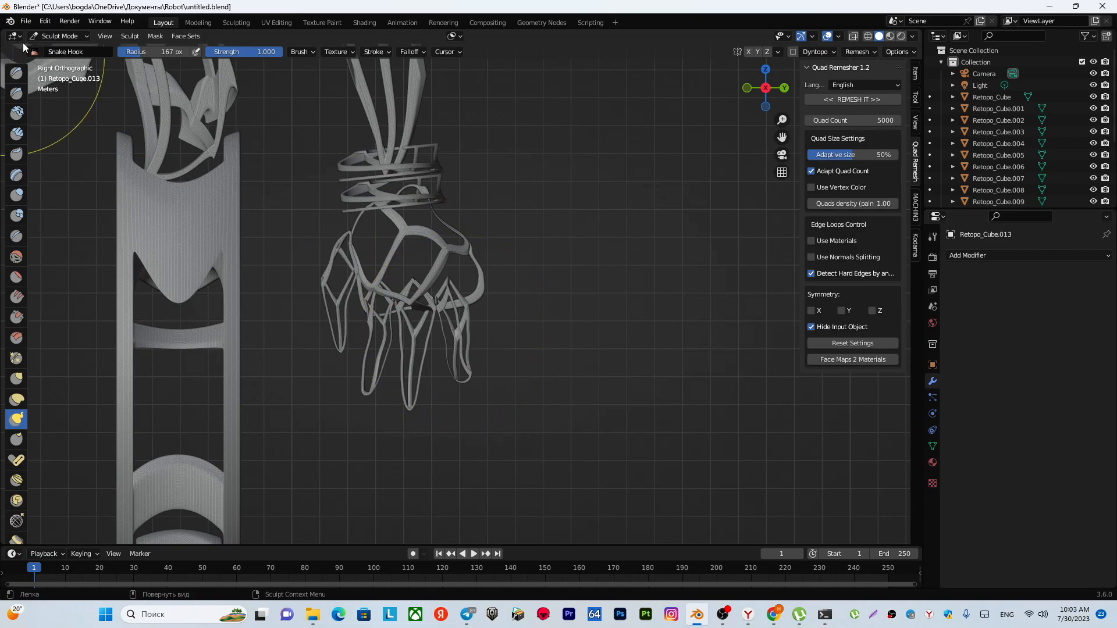
{"action": "key", "text": "ctrl+Tab"}
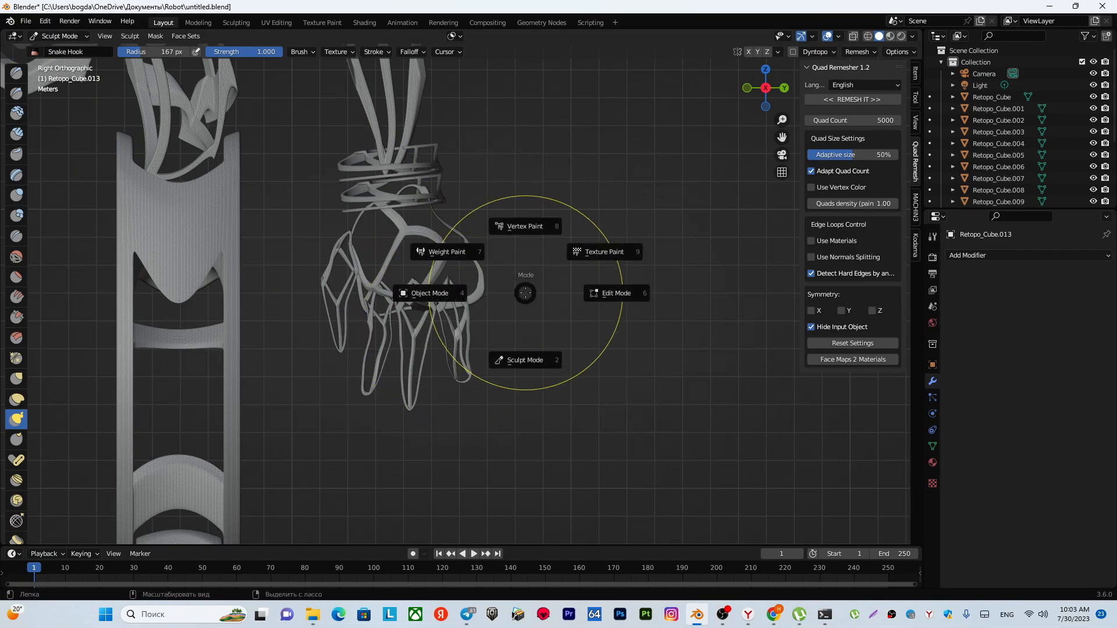
{"action": "left_click", "coordinate": [449, 297]}
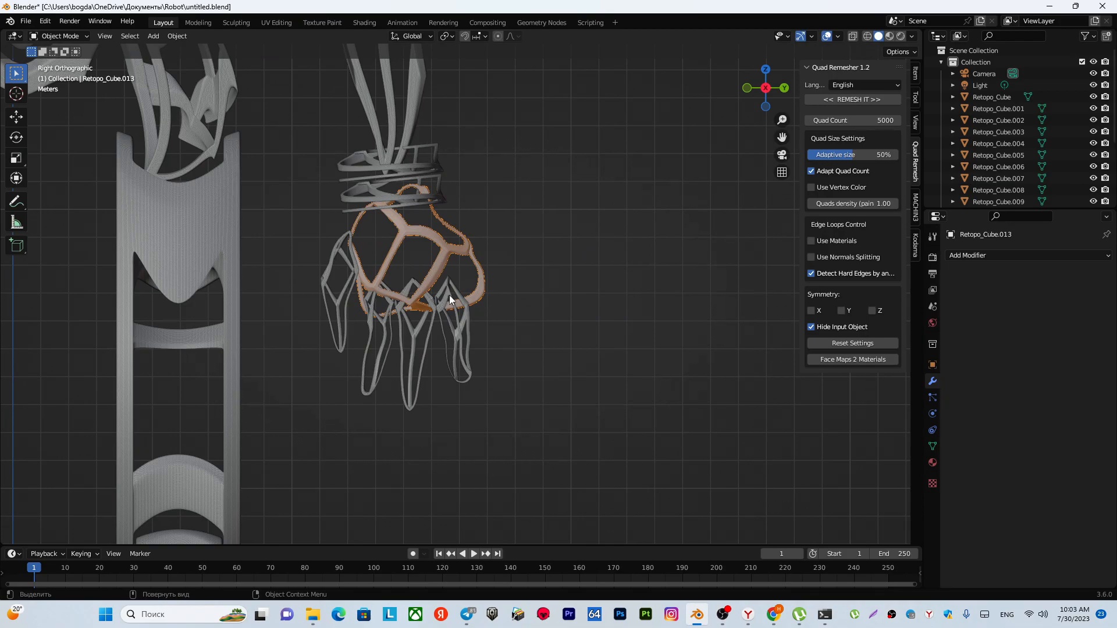
Duplicate the diamond frame and place the copy beside the palm's outer edge, about -8.08 m along Y and -12.19 m along Z.
{"action": "scroll", "coordinate": [455, 301], "scroll_direction": "down", "scroll_amount": 6}
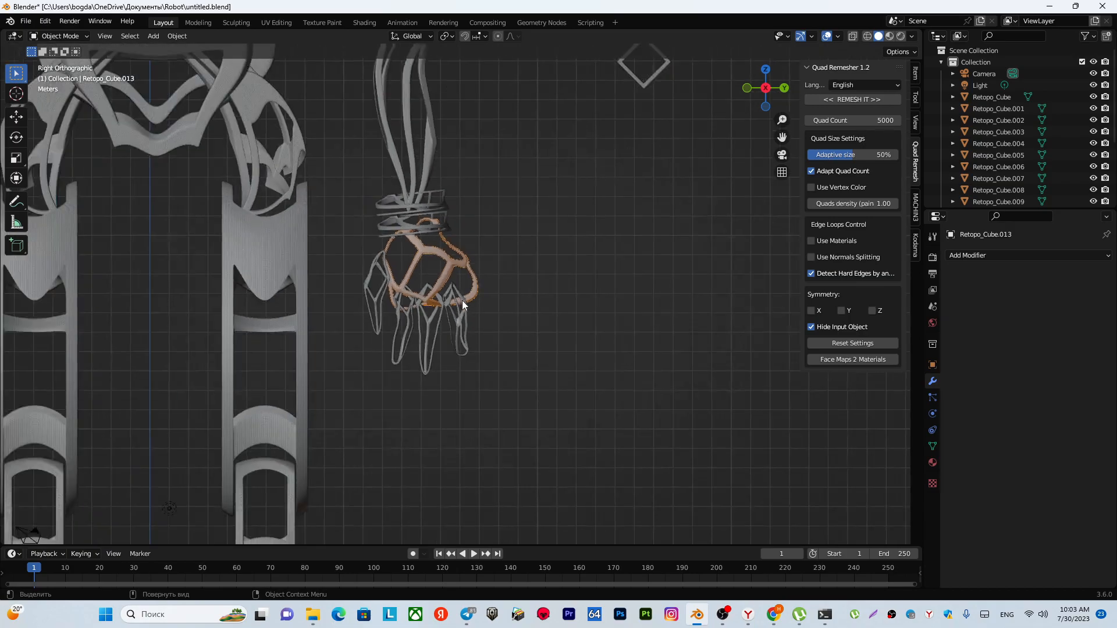
{"action": "left_click", "coordinate": [519, 223]}
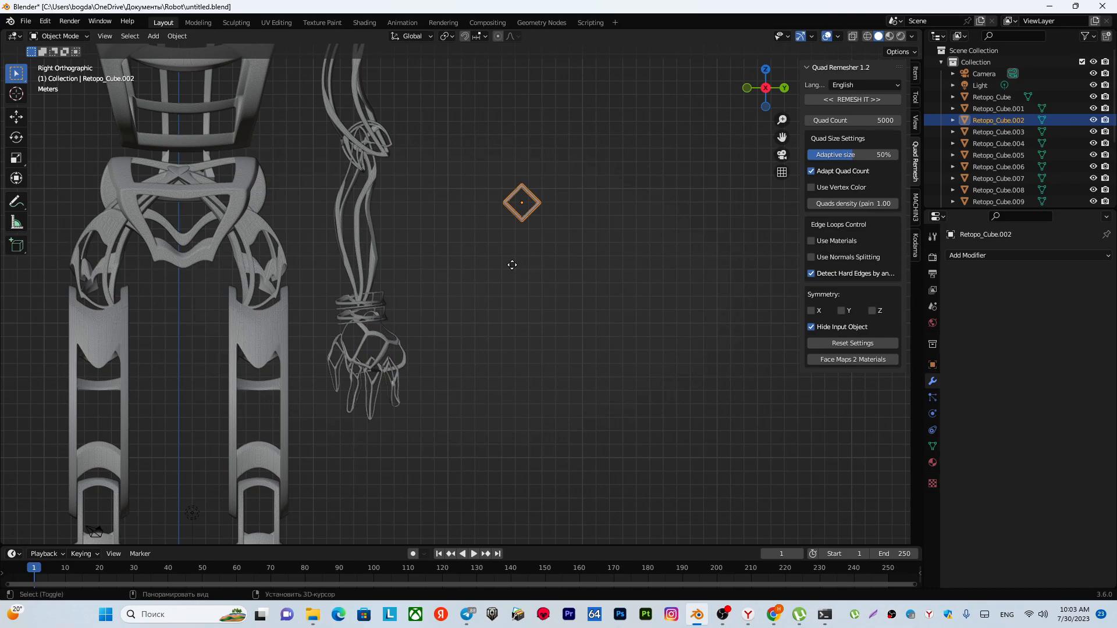
{"action": "key", "text": "shift+d"}
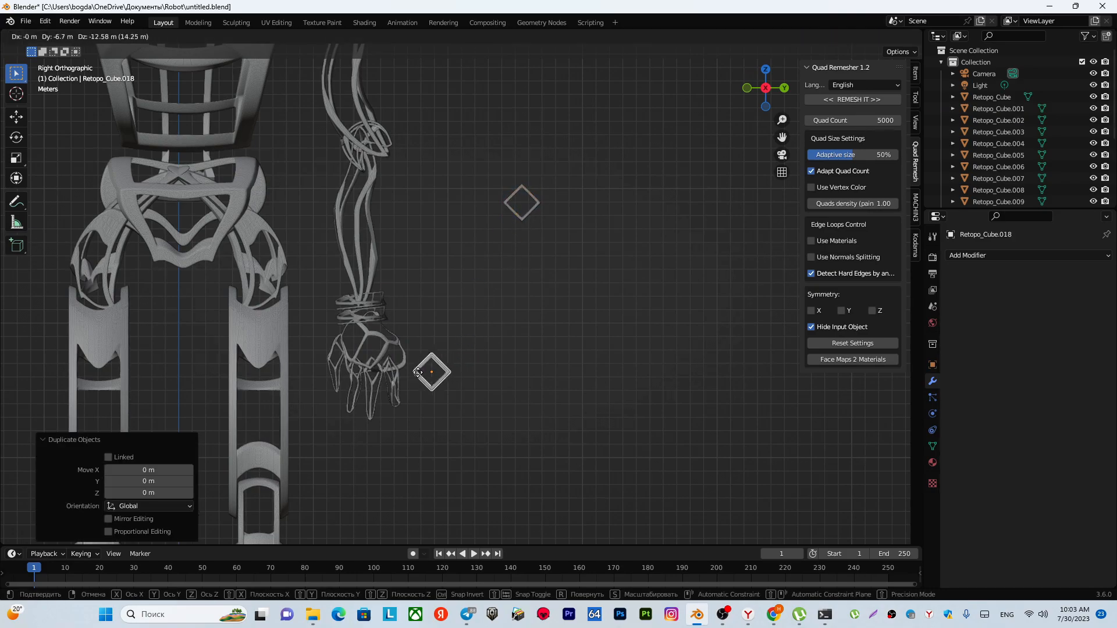
{"action": "left_click", "coordinate": [410, 367]}
{"action": "scroll", "coordinate": [441, 351], "scroll_direction": "up", "scroll_amount": 4}
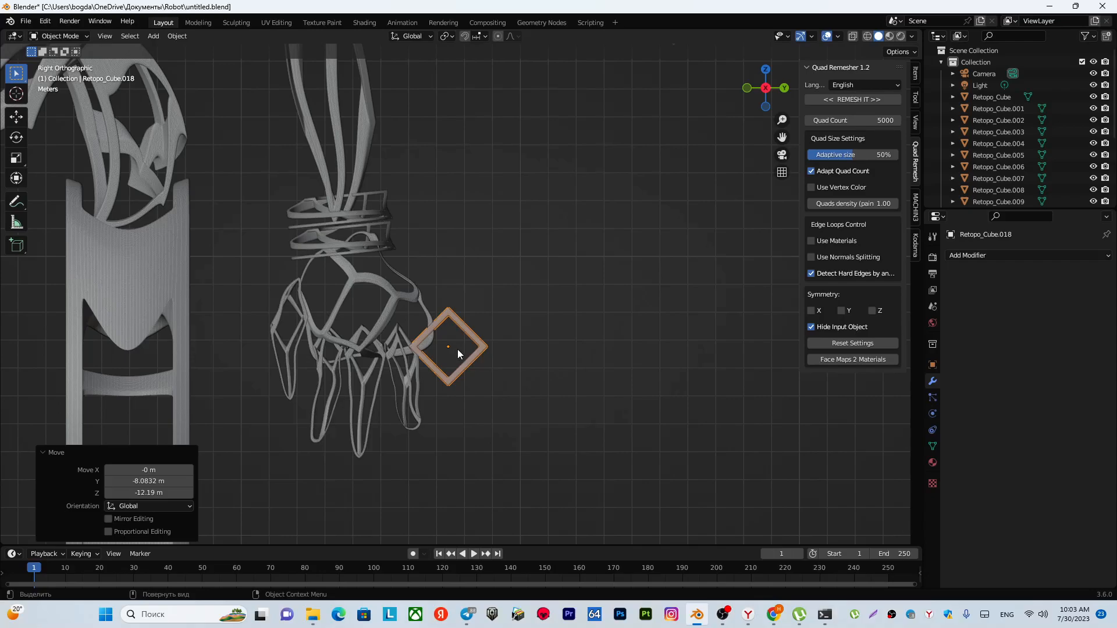
Sculpt the duplicated diamond into a long, bent openwork finger pointing downward, using the Snake Hook brush.
{"action": "key", "text": "ctrl+Tab"}
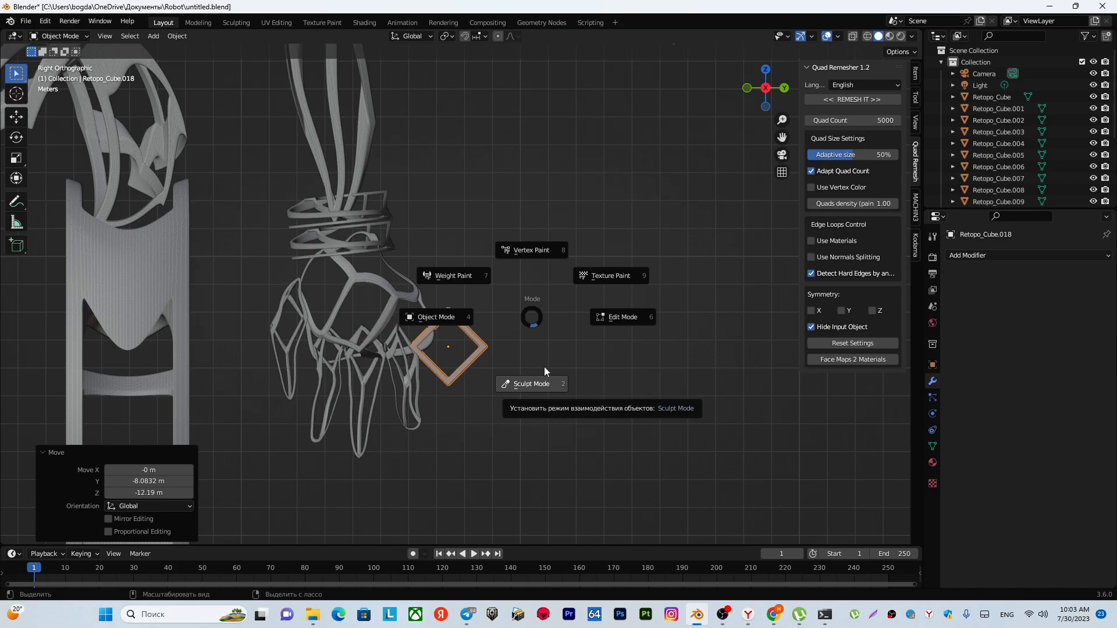
{"action": "left_click", "coordinate": [531, 384]}
{"action": "middle_click_drag", "start_coordinate": [487, 361], "coordinate": [522, 324], "text": "shift"}
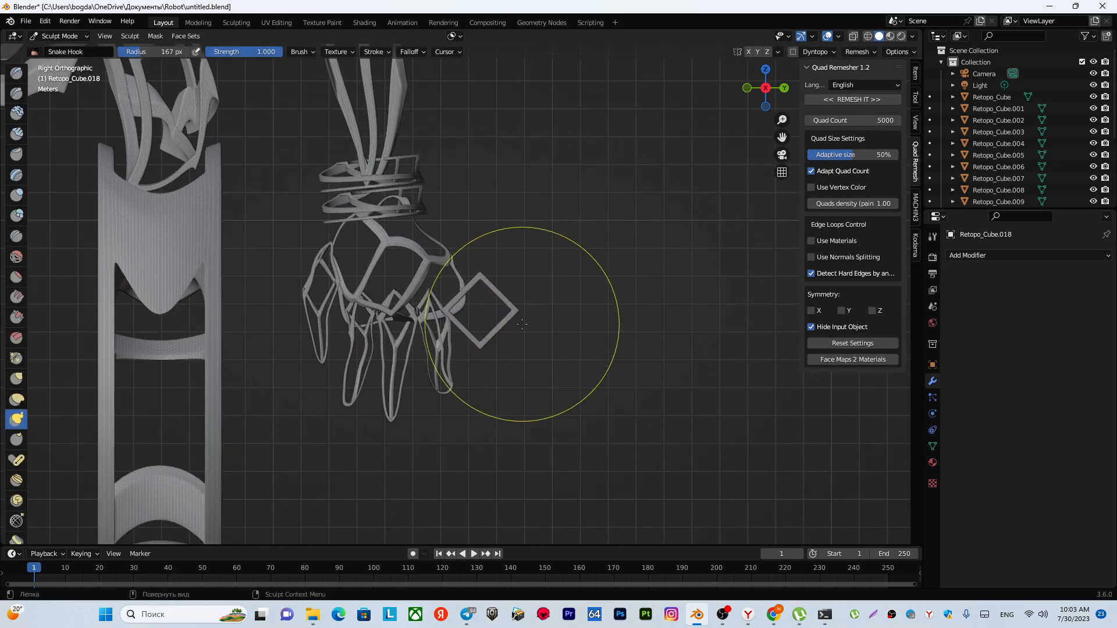
{"action": "mouse_move", "coordinate": [523, 317]}
{"action": "left_mouse_down"}
{"action": "mouse_move", "coordinate": [512, 401]}
{"action": "mouse_move", "coordinate": [522, 453]}
{"action": "mouse_move", "coordinate": [523, 398]}
{"action": "left_mouse_up"}
{"action": "mouse_move", "coordinate": [477, 298]}
{"action": "left_mouse_down"}
{"action": "mouse_move", "coordinate": [505, 278]}
{"action": "mouse_move", "coordinate": [469, 323]}
{"action": "mouse_move", "coordinate": [513, 314]}
{"action": "mouse_move", "coordinate": [517, 328]}
{"action": "mouse_move", "coordinate": [470, 313]}
{"action": "left_mouse_up"}
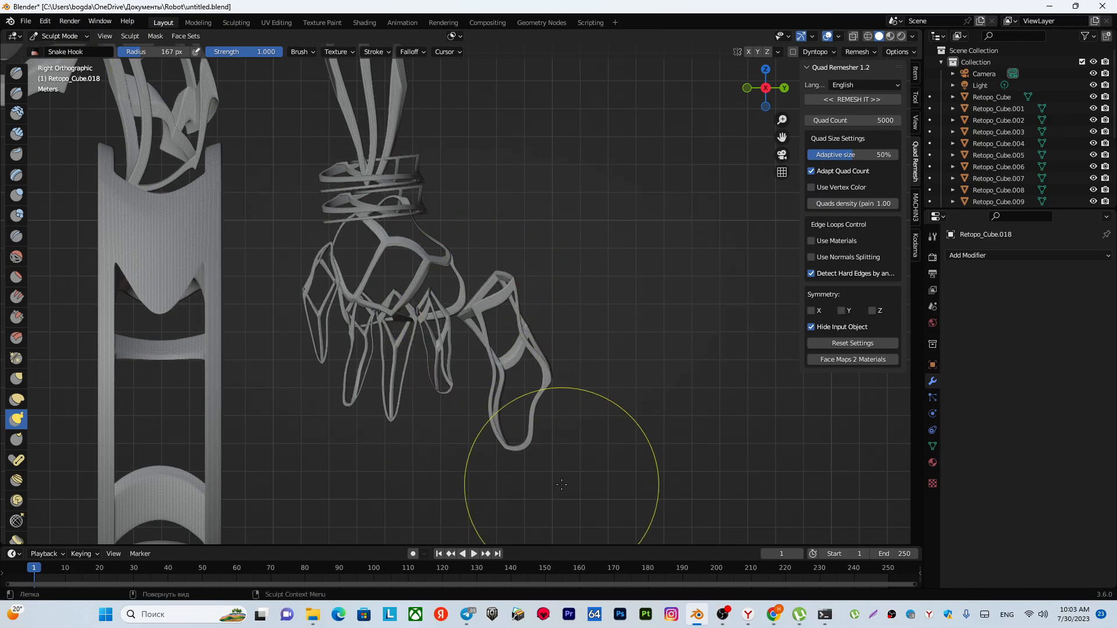
{"action": "key", "text": "ctrl+Tab"}
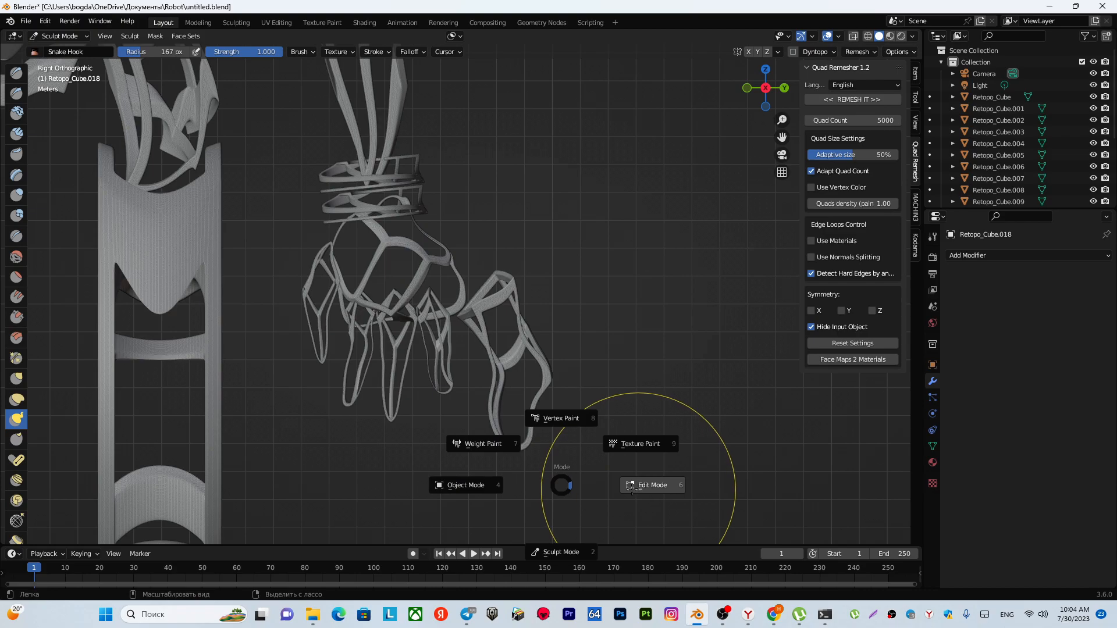
{"action": "left_click", "coordinate": [487, 483]}
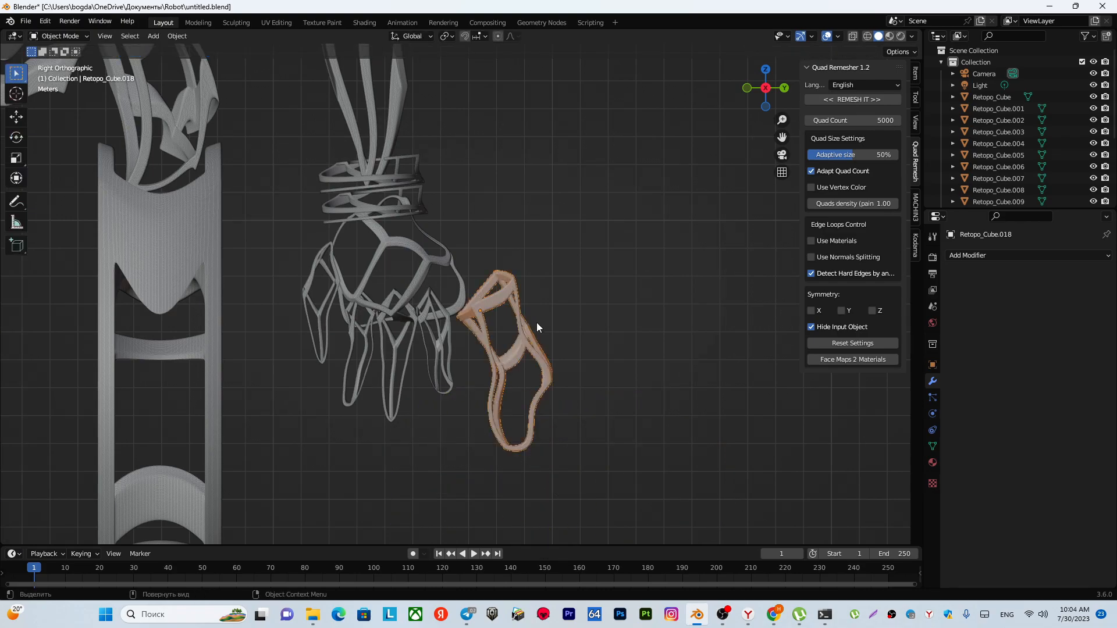
Scale the new finger to about 0.487 and move it about -0.8 m along Y and 0.65 m along Z toward the palm.
{"action": "key", "text": "s"}
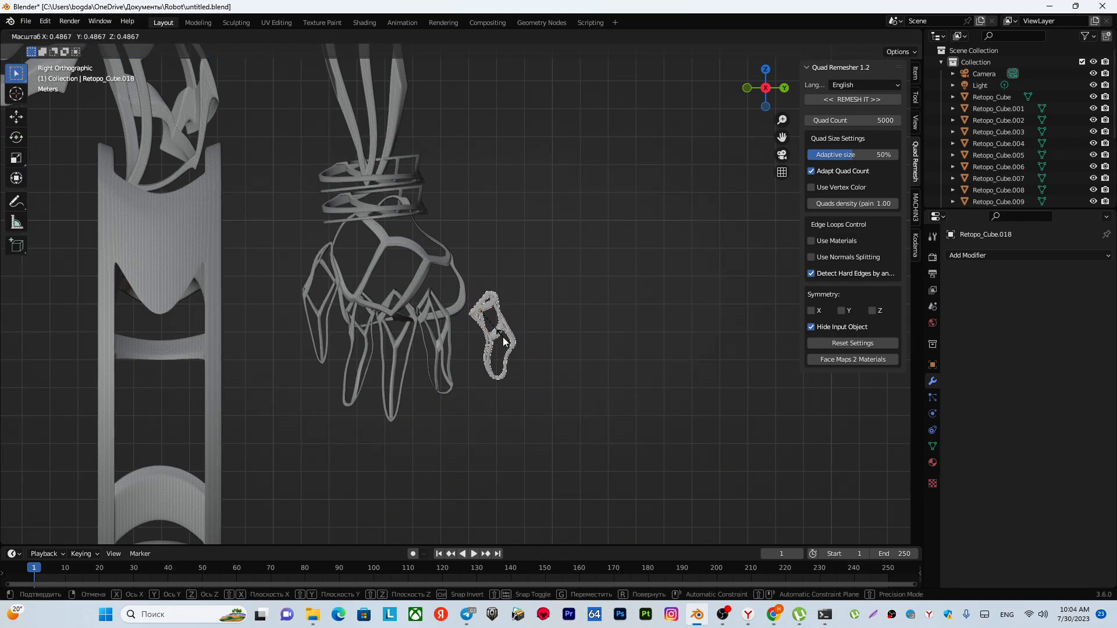
{"action": "left_click", "coordinate": [504, 342]}
{"action": "scroll", "coordinate": [502, 335], "scroll_direction": "up", "scroll_amount": 2}
{"action": "key", "text": "g"}
{"action": "left_click", "coordinate": [518, 336]}
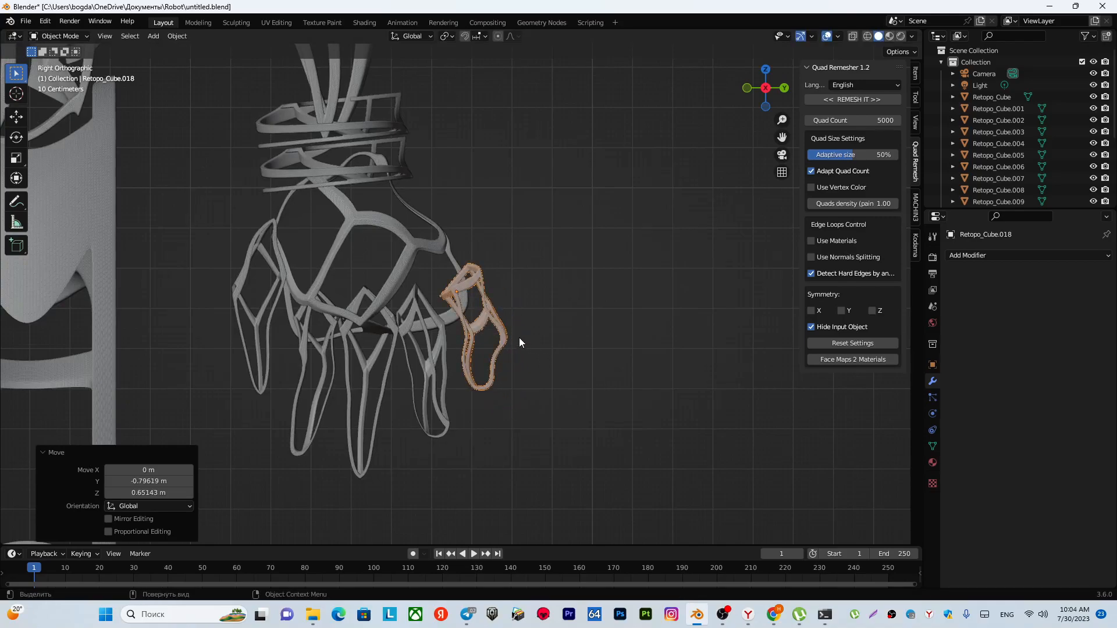
Rotate the new finger about -10.7° in the side view and move it about -0.2 m along Y against the palm.
{"action": "key", "text": "r"}
{"action": "left_click", "coordinate": [536, 327]}
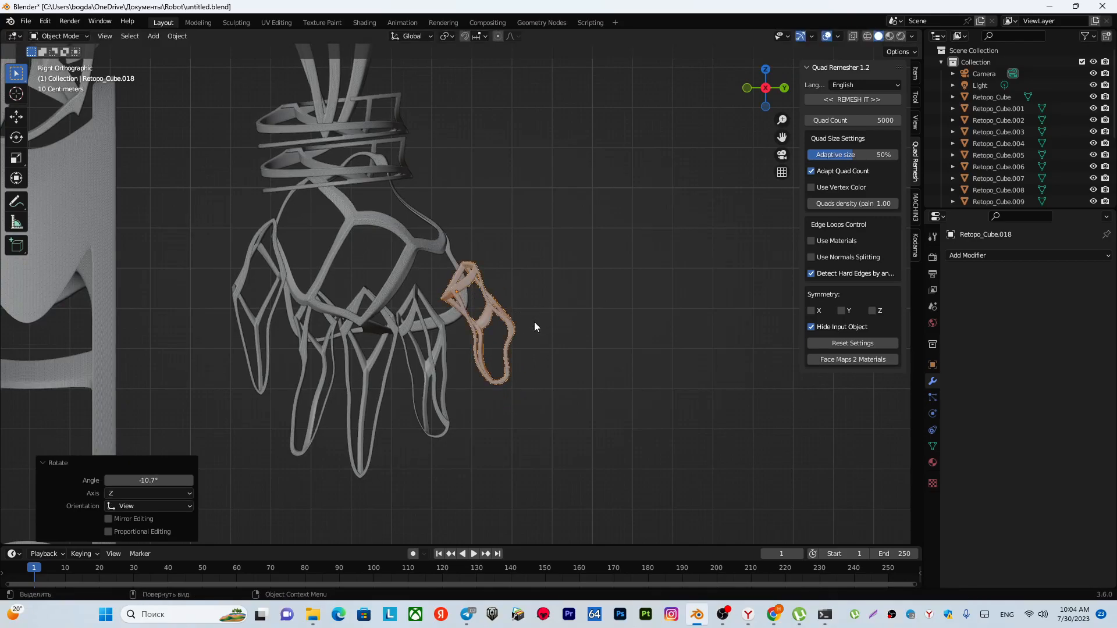
{"action": "key", "text": "g"}
{"action": "left_click", "coordinate": [497, 337]}
Move the new finger about -5.3 m along X in line with the rest of the hand.
{"action": "middle_click_drag", "start_coordinate": [498, 336], "coordinate": [256, 341]}
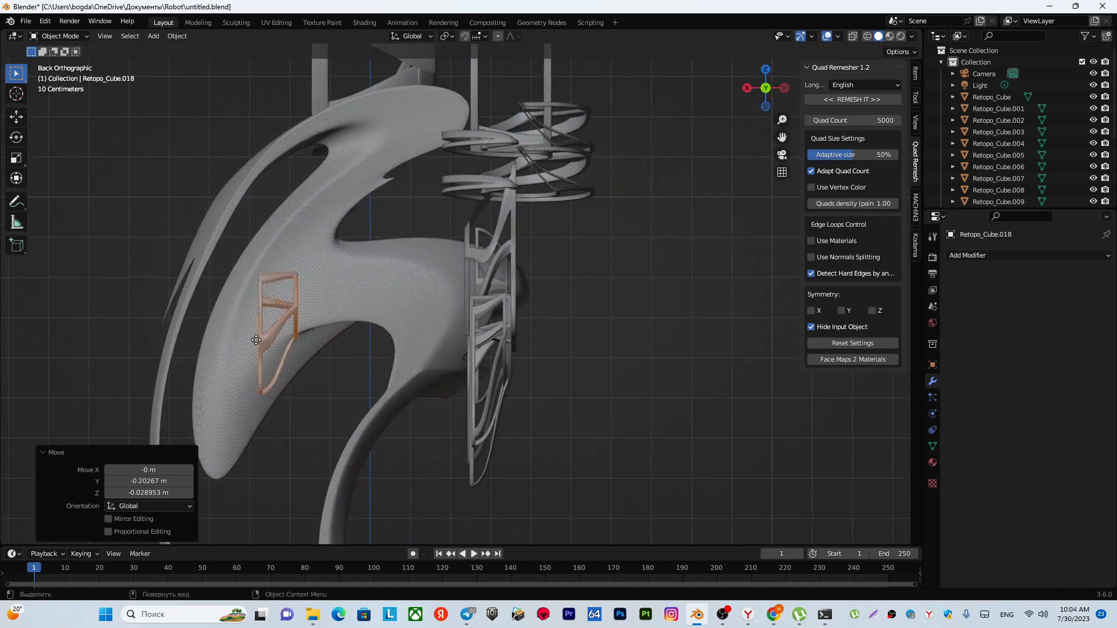
{"action": "key", "text": "g"}
{"action": "key", "text": "x"}
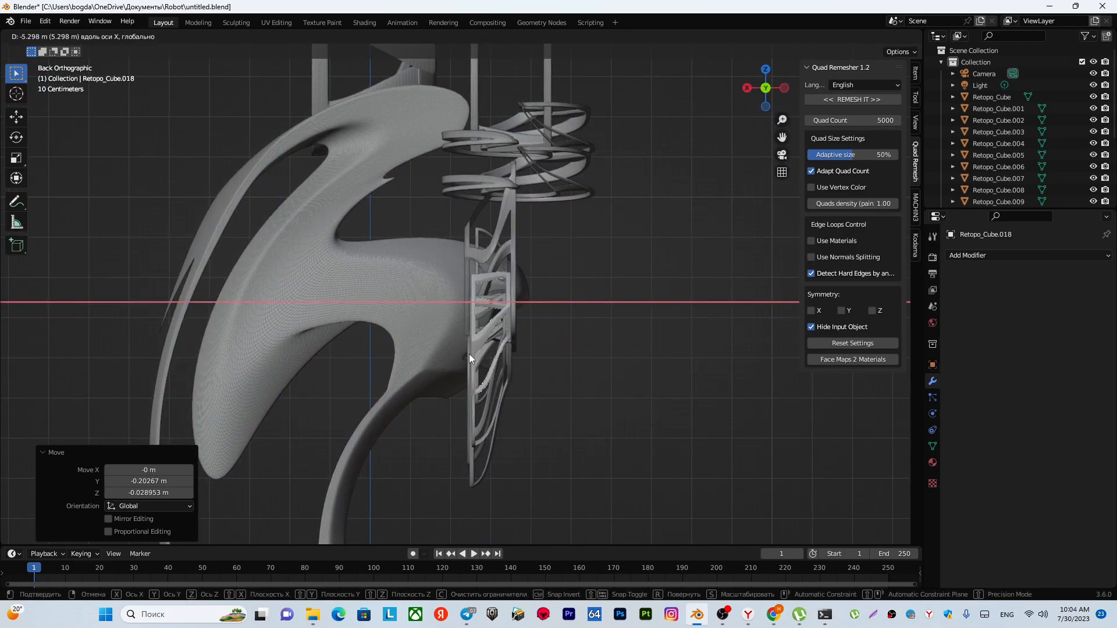
{"action": "left_click", "coordinate": [511, 356]}
{"action": "middle_click_drag", "start_coordinate": [511, 354], "coordinate": [589, 316]}
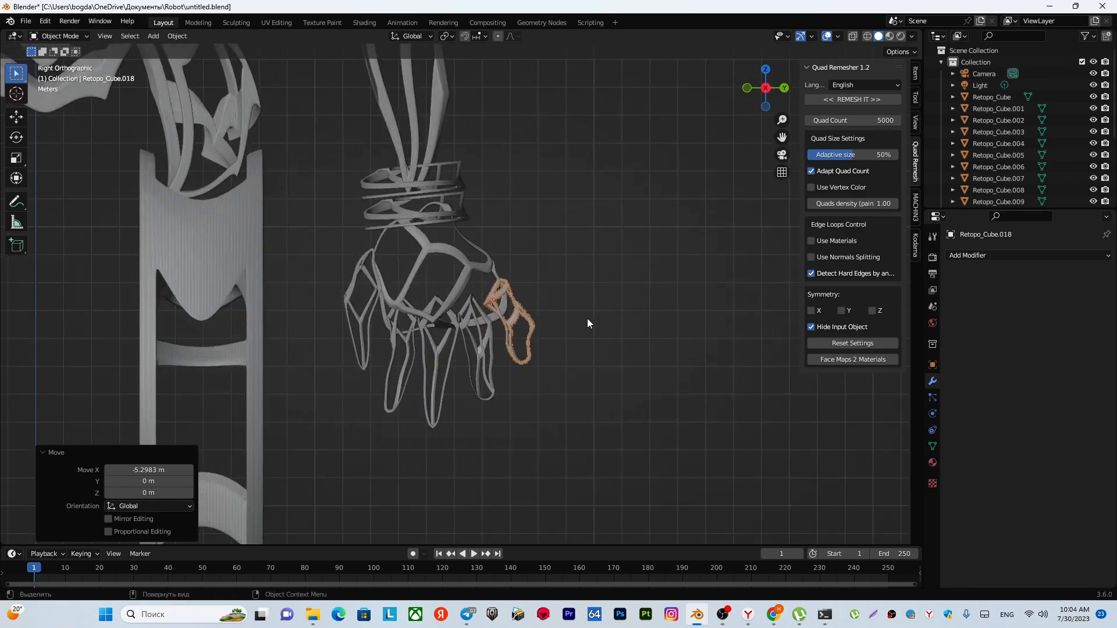
Examine the assembled hand's shape and its proportions against the arm and the whole robot.
{"action": "left_click", "coordinate": [597, 309]}
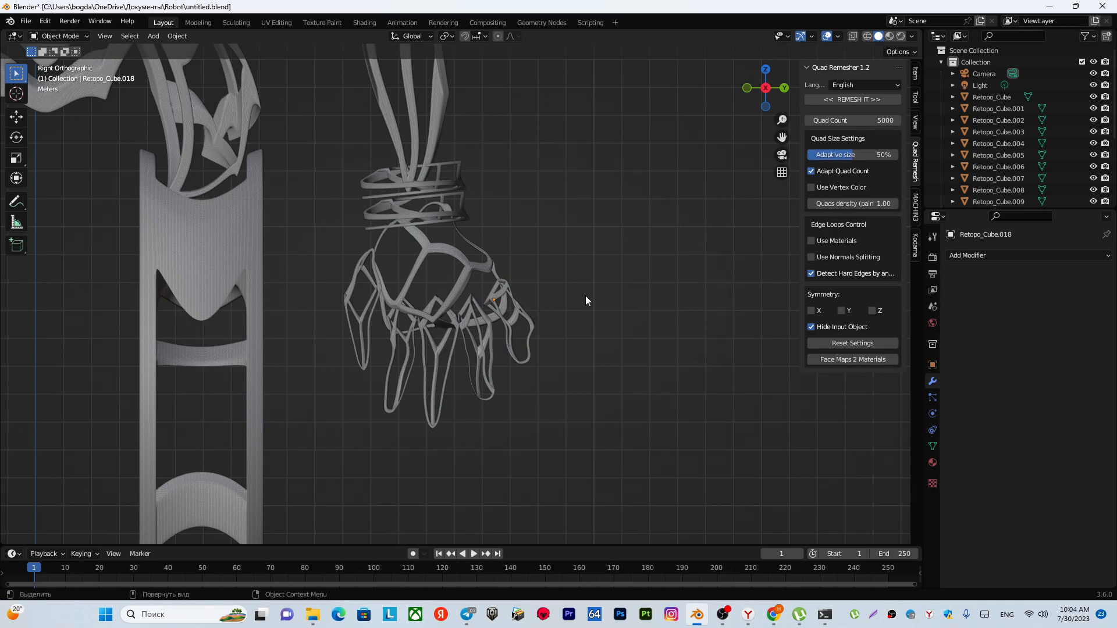
{"action": "middle_click_drag", "start_coordinate": [586, 289], "coordinate": [561, 293]}
{"action": "scroll", "coordinate": [561, 294], "scroll_direction": "down", "scroll_amount": 7}
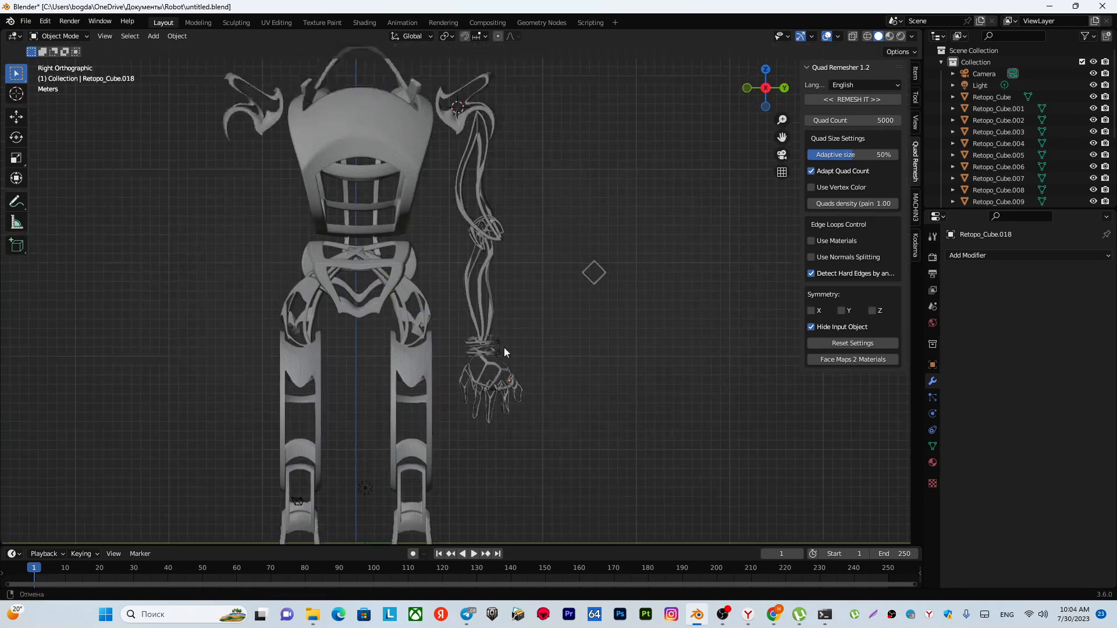
{"action": "scroll", "coordinate": [525, 340], "scroll_direction": "down", "scroll_amount": 2}
{"action": "scroll", "coordinate": [520, 353], "scroll_direction": "up", "scroll_amount": 10}
{"action": "scroll", "coordinate": [491, 323], "scroll_direction": "up", "scroll_amount": 3}
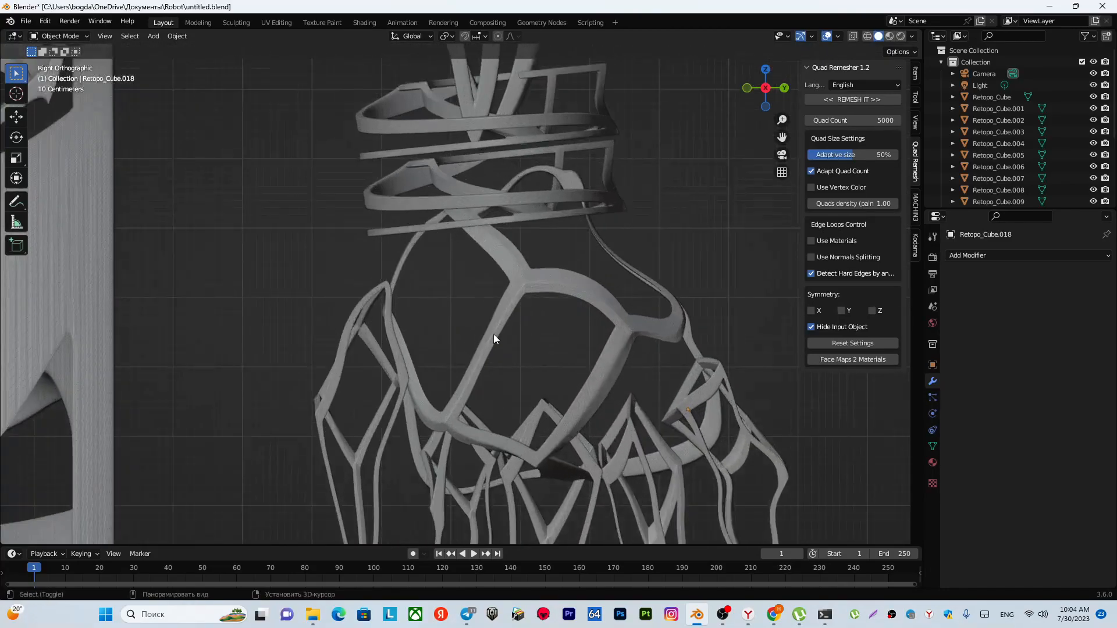
{"action": "middle_click_drag", "start_coordinate": [494, 334], "coordinate": [418, 227], "text": "shift"}
{"action": "scroll", "coordinate": [419, 230], "scroll_direction": "down", "scroll_amount": 4}
Delete all five finger frames from the hand.
{"action": "left_click", "coordinate": [544, 307]}
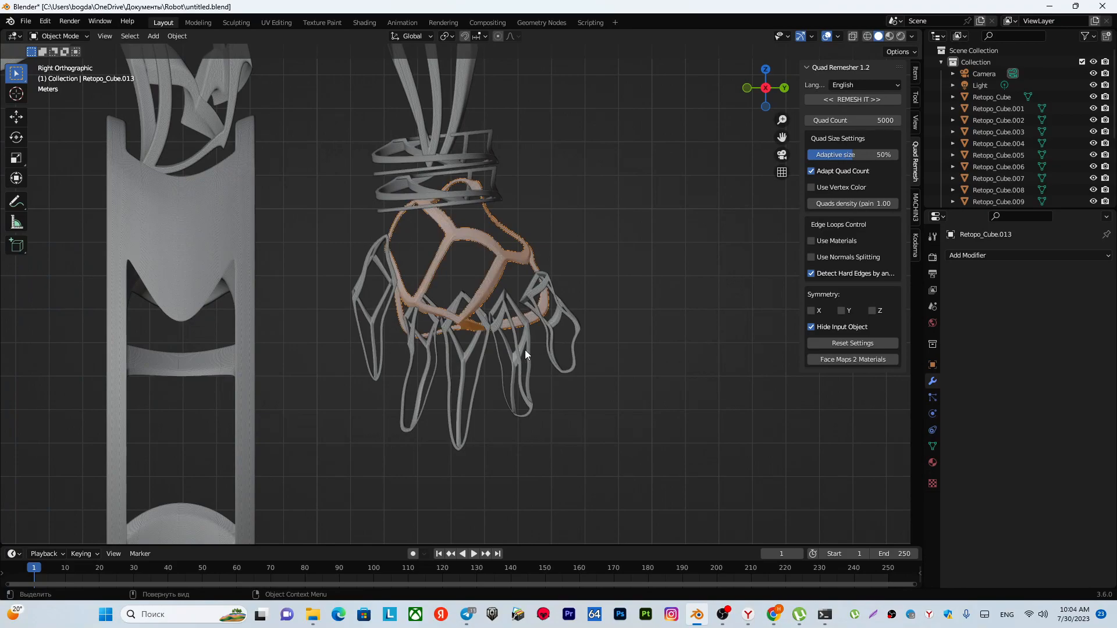
{"action": "left_click", "coordinate": [529, 358]}
{"action": "left_click", "coordinate": [565, 324], "text": "shift"}
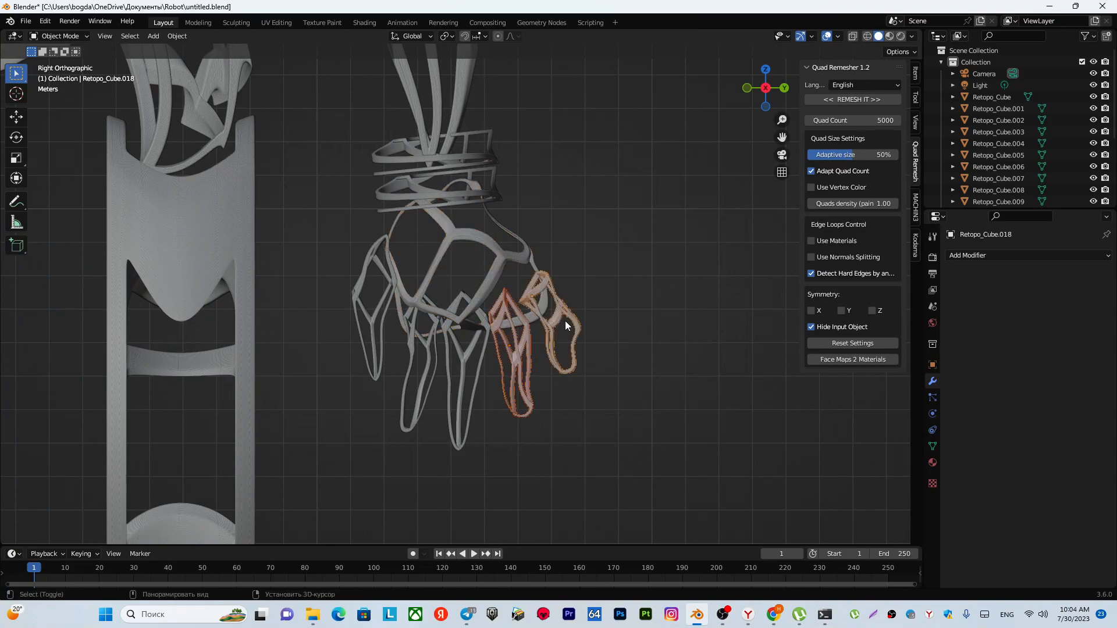
{"action": "left_click", "coordinate": [463, 358], "text": "shift"}
{"action": "left_click", "coordinate": [428, 352], "text": "shift"}
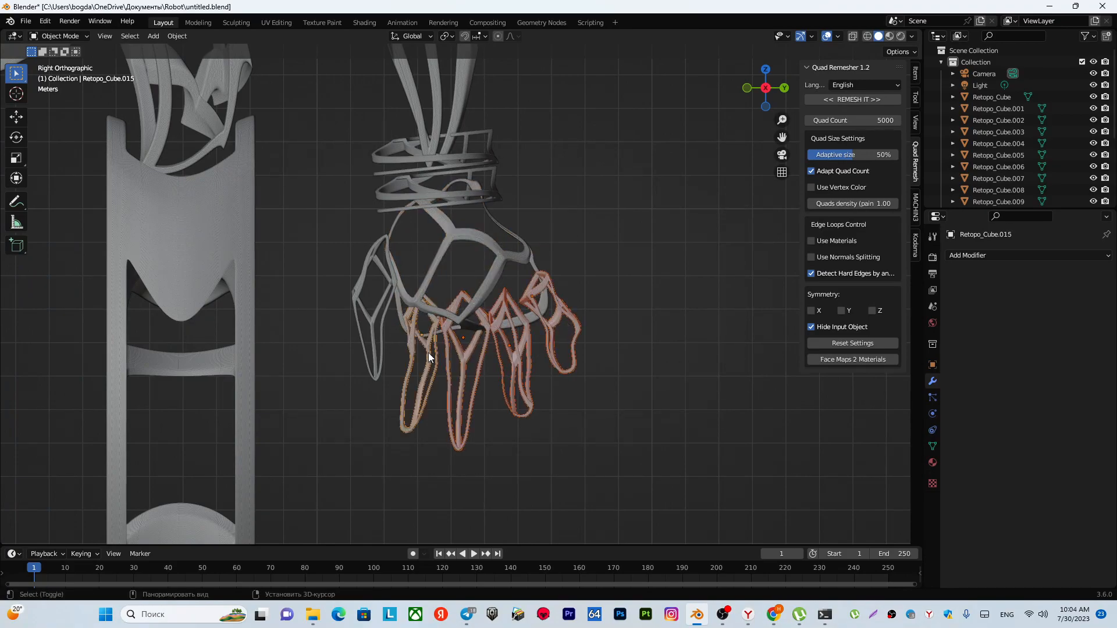
{"action": "key", "text": "x"}
{"action": "left_click", "coordinate": [334, 332]}
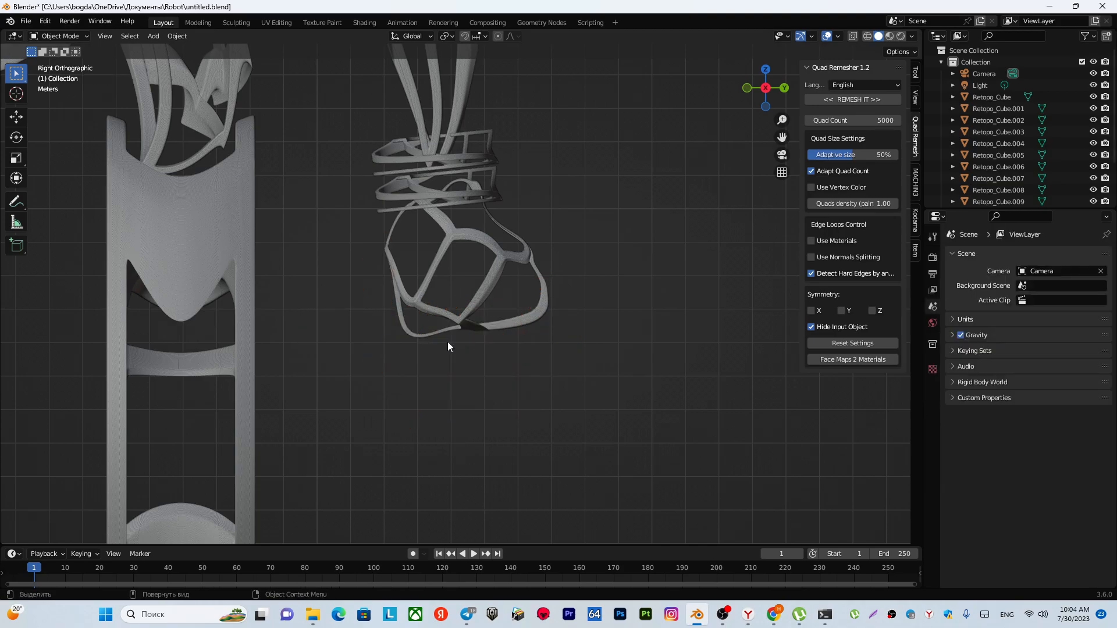
Delete the palm frame below the wrist rings.
{"action": "scroll", "coordinate": [452, 334], "scroll_direction": "down", "scroll_amount": 3}
{"action": "scroll", "coordinate": [451, 337], "scroll_direction": "up", "scroll_amount": 3}
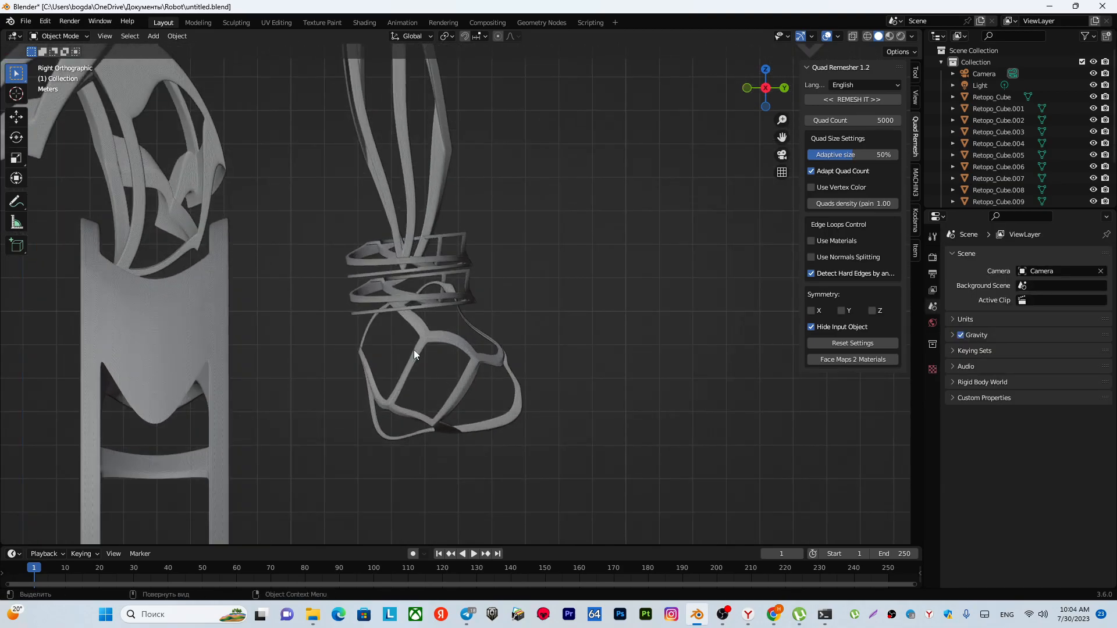
{"action": "left_click", "coordinate": [423, 358]}
{"action": "key", "text": "Delete"}
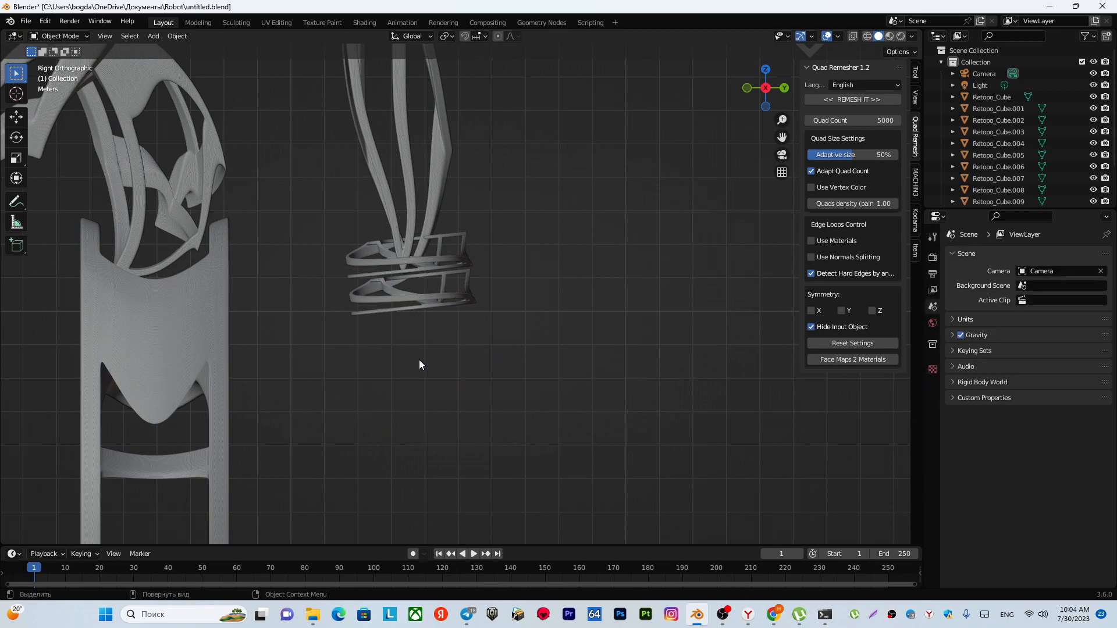
{"action": "scroll", "coordinate": [442, 358], "scroll_direction": "down", "scroll_amount": 6}
{"action": "scroll", "coordinate": [444, 361], "scroll_direction": "up", "scroll_amount": 3}
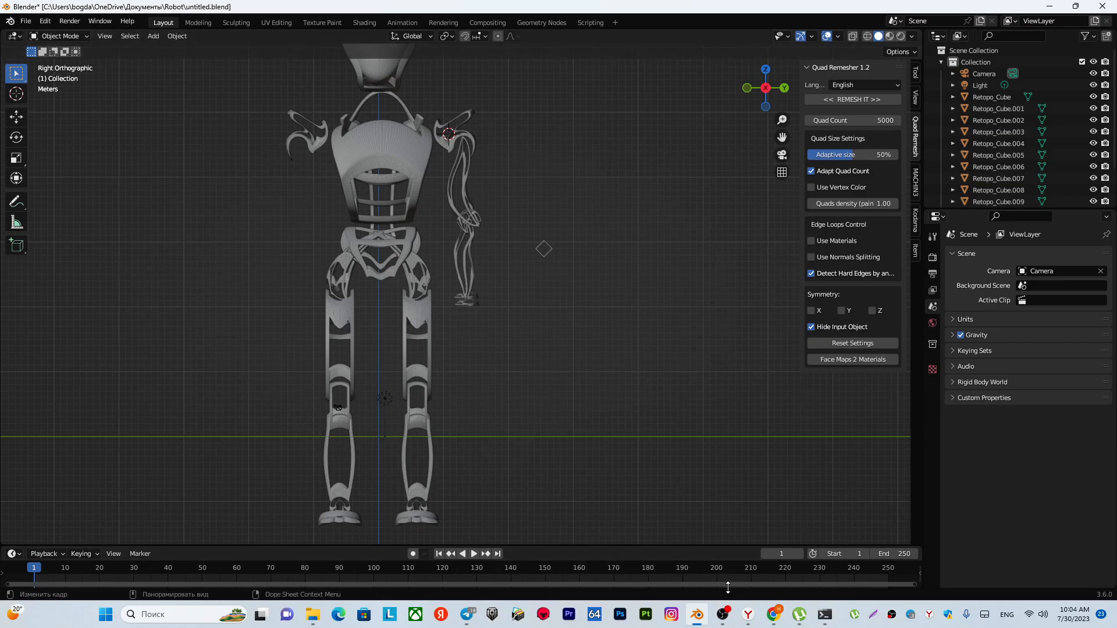
Switch to Yandex Browser and save the displayed mechanical hand picture as a JPEG in the Robot folder under Documents.
{"action": "left_click", "coordinate": [748, 614]}
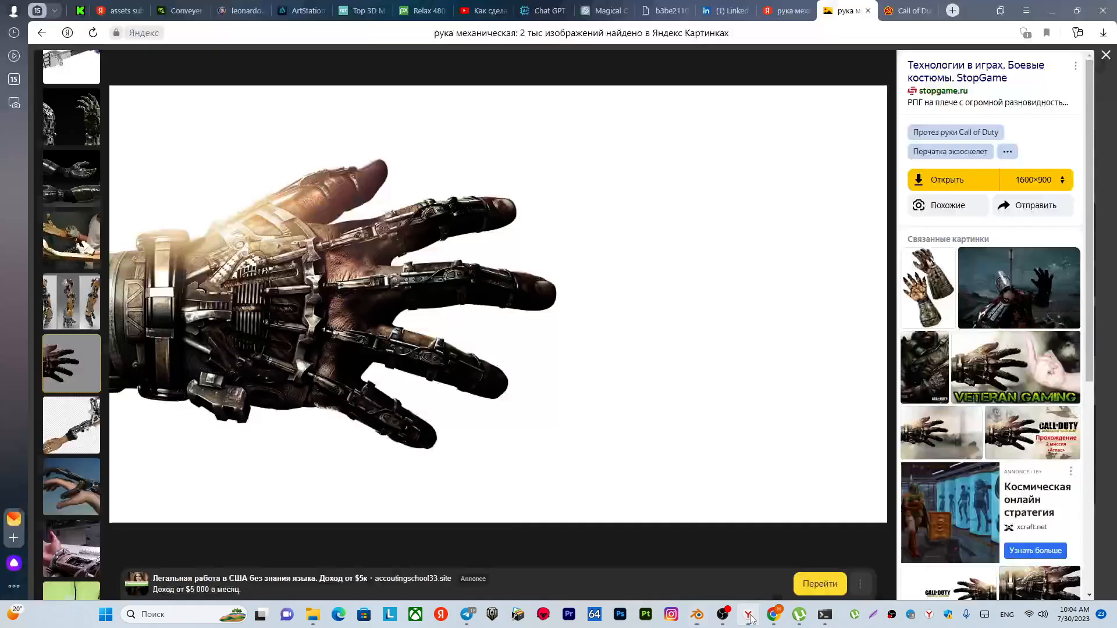
{"action": "right_click", "coordinate": [424, 322]}
{"action": "left_click", "coordinate": [466, 331]}
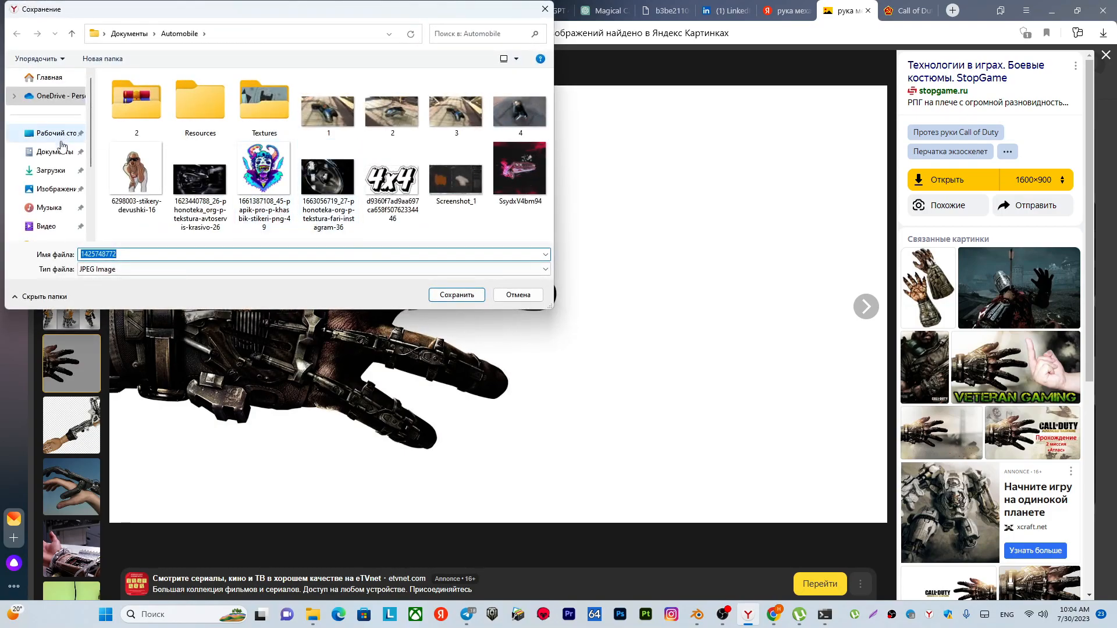
{"action": "left_click", "coordinate": [55, 152]}
{"action": "double_click", "coordinate": [162, 148]}
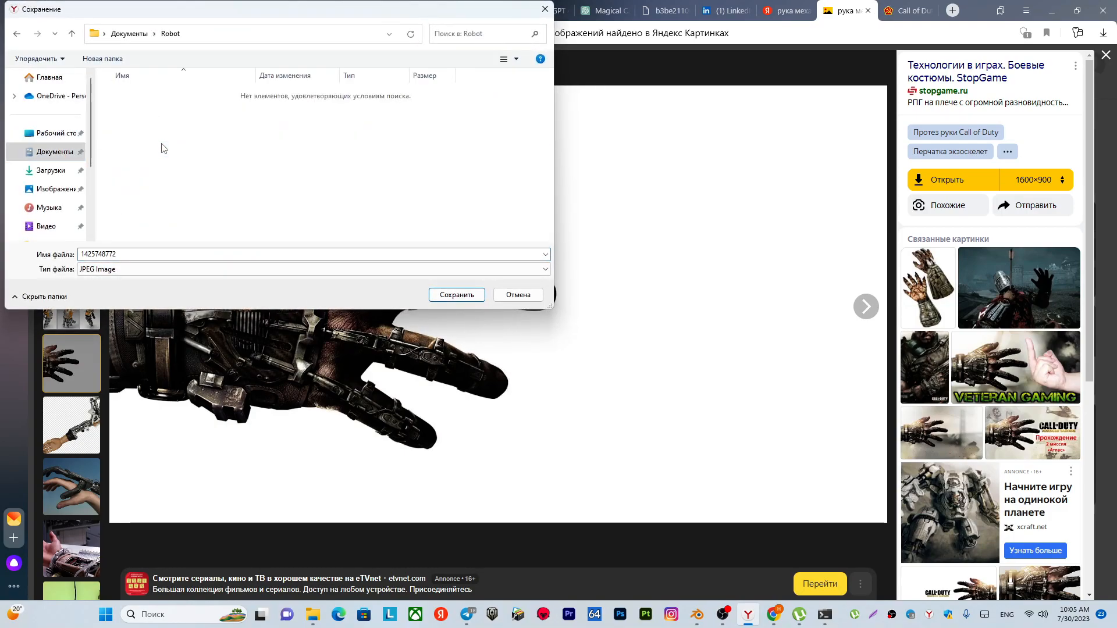
{"action": "left_click", "coordinate": [453, 295]}
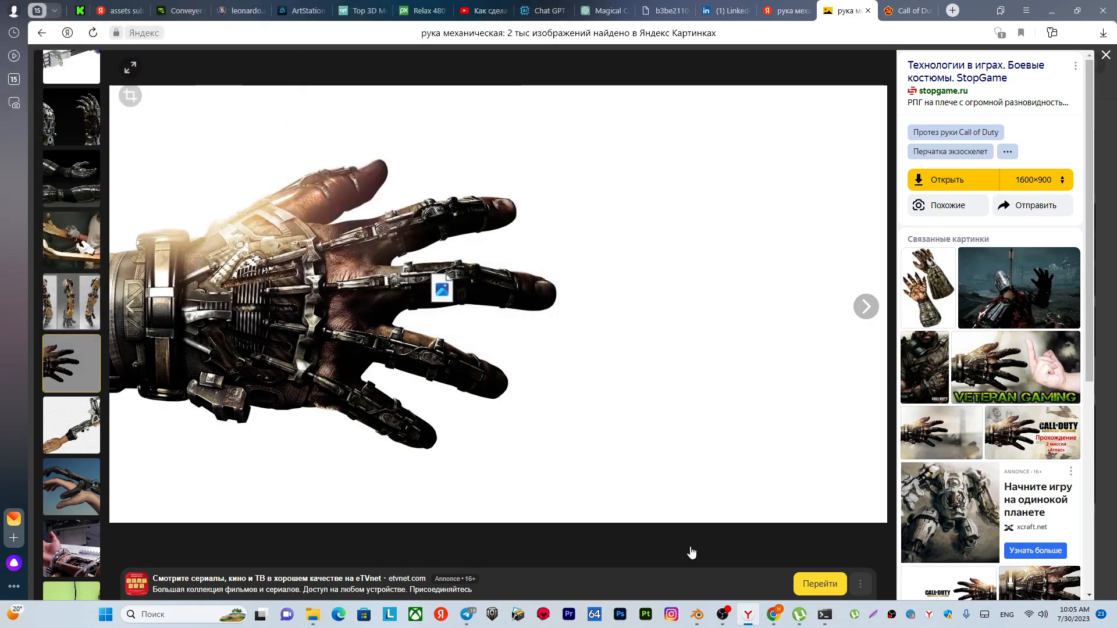
Switch to Blender and add the saved hand picture 1425748772.jpg as a reference image in the right view.
{"action": "mouse_move", "coordinate": [776, 617]}
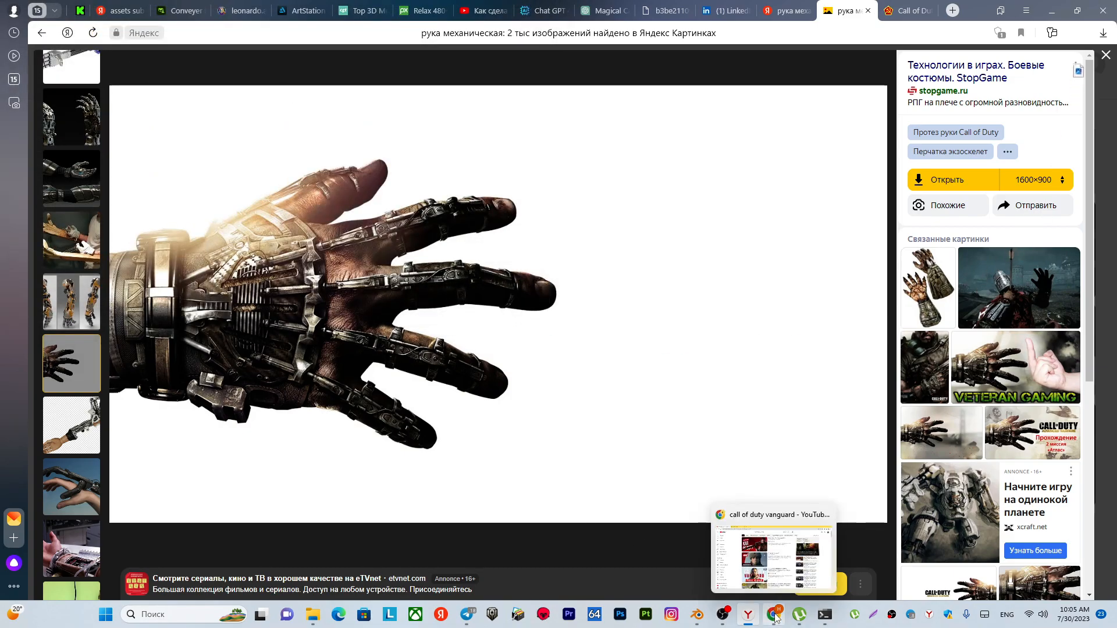
{"action": "left_click", "coordinate": [696, 614]}
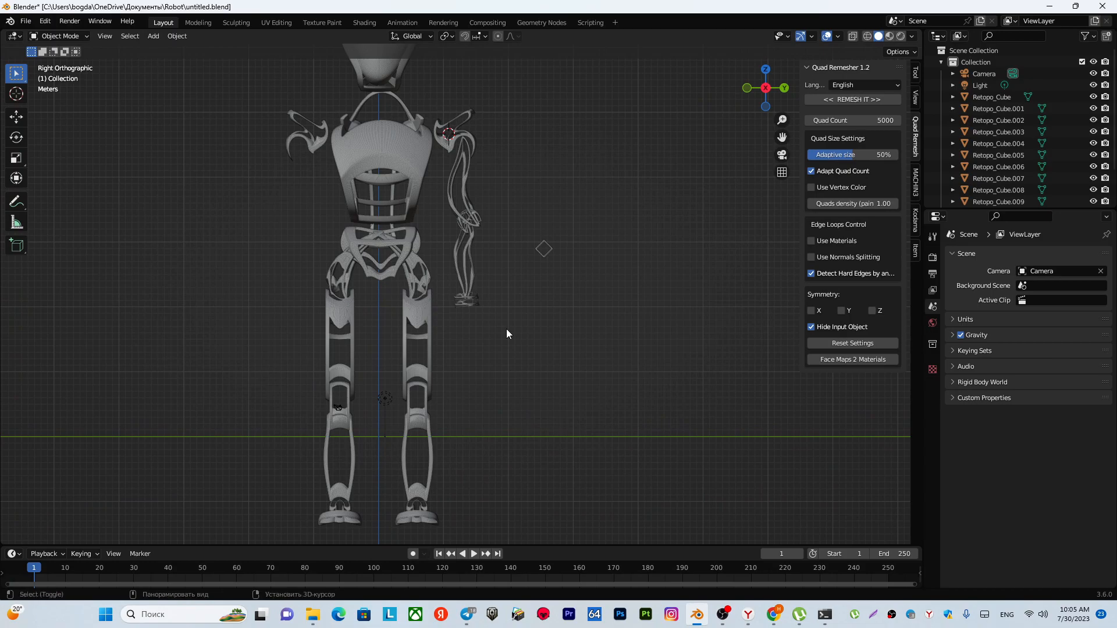
{"action": "key", "text": "shift+a"}
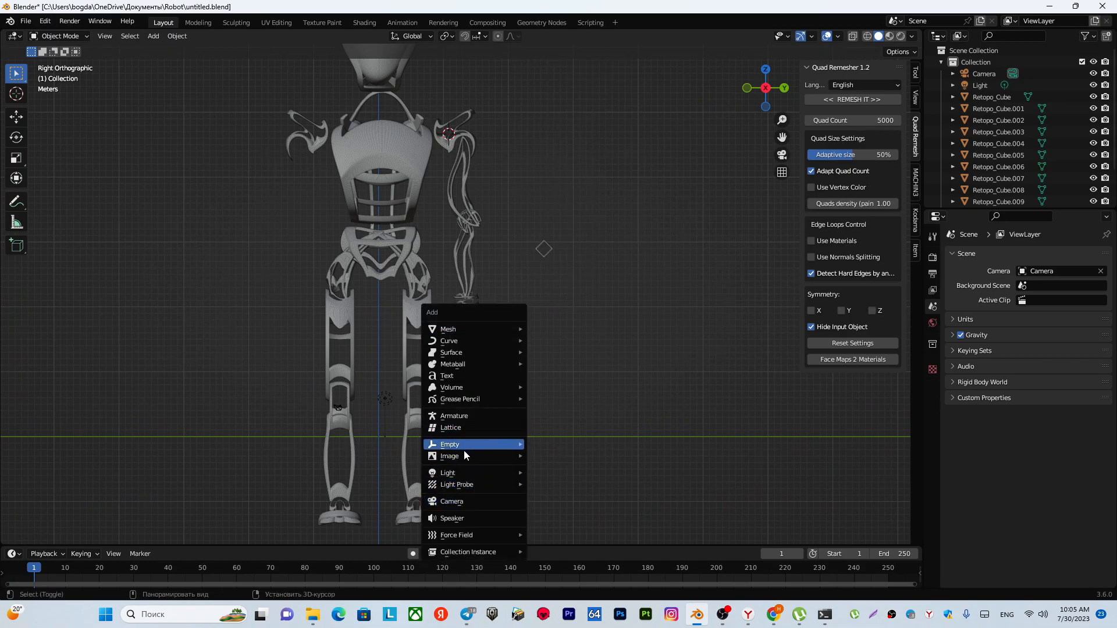
{"action": "mouse_move", "coordinate": [477, 455]}
{"action": "left_click", "coordinate": [557, 455]}
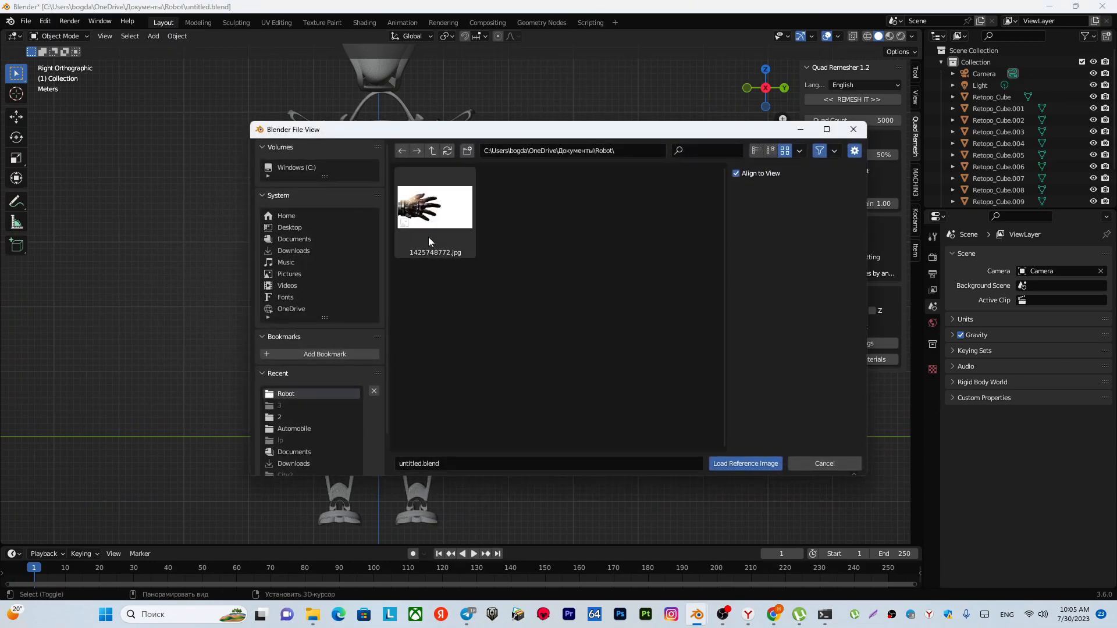
{"action": "left_click", "coordinate": [433, 244]}
{"action": "left_click", "coordinate": [742, 465]}
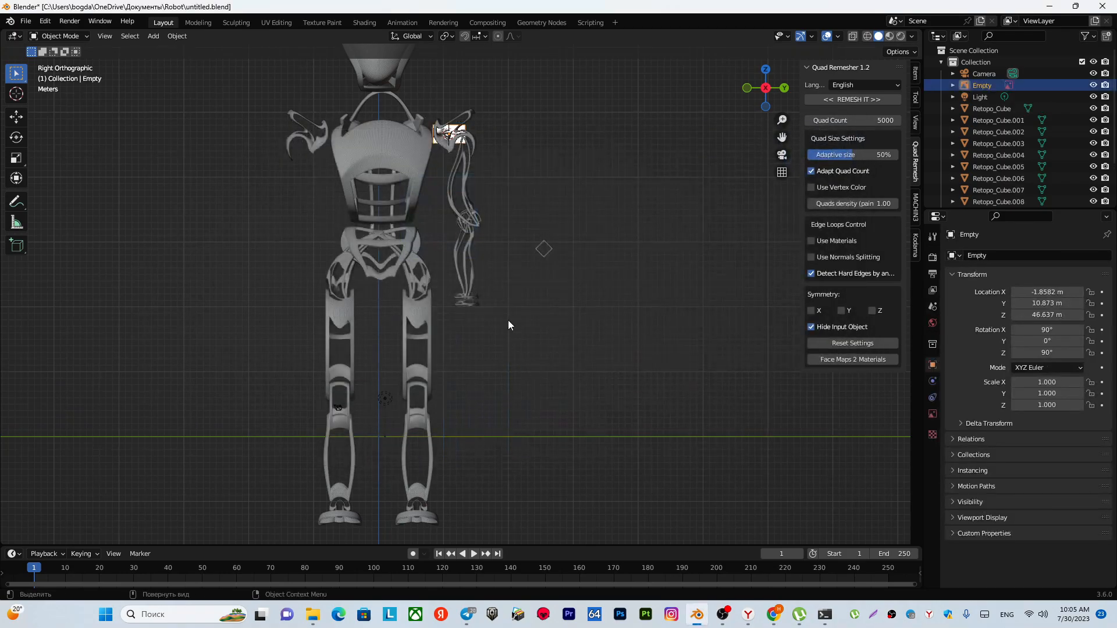
Rotate the hand reference image by 90° in the right view so that it stands upright.
{"action": "scroll", "coordinate": [508, 320], "scroll_direction": "up", "scroll_amount": 2}
{"action": "middle_click_drag", "start_coordinate": [484, 254], "coordinate": [478, 363], "text": "shift"}
{"action": "type", "text": "r"}
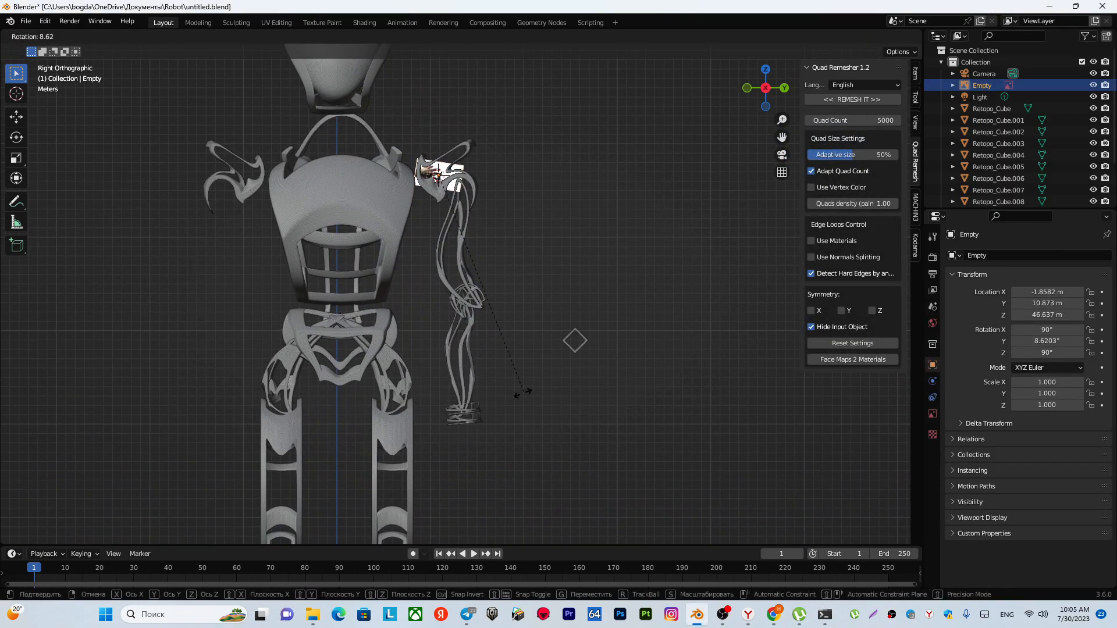
{"action": "type", "text": "90"}
{"action": "key", "text": "Return"}
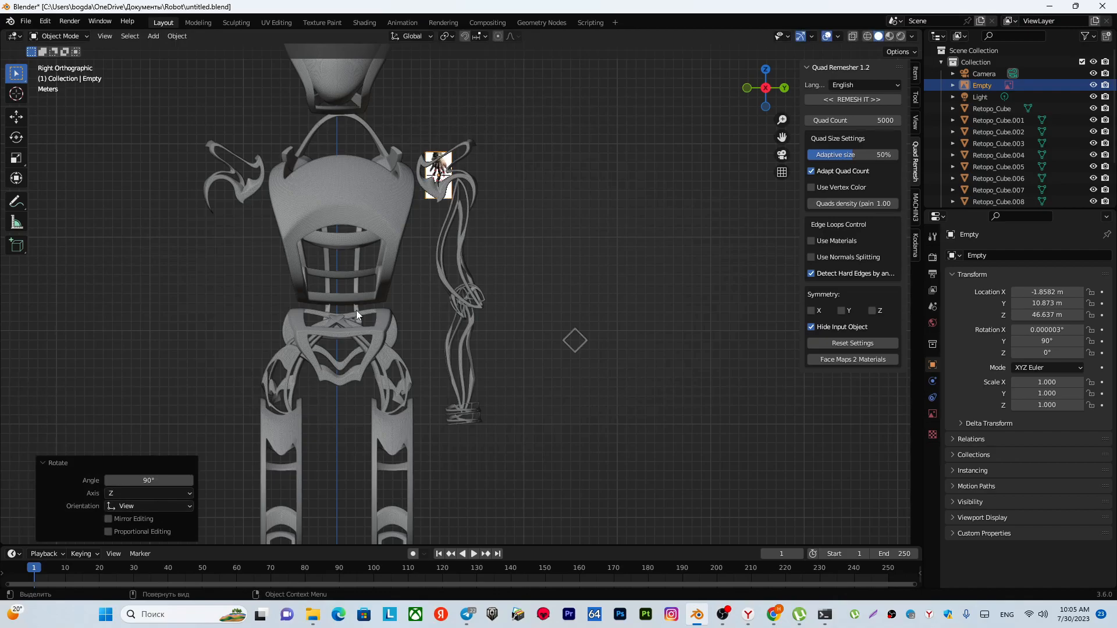
Rotate the hand reference image by 180° about the vertical axis in the top view.
{"action": "scroll", "coordinate": [441, 263], "scroll_direction": "down", "scroll_amount": 5}
{"action": "middle_click_drag", "start_coordinate": [447, 259], "coordinate": [452, 369], "text": "alt"}
{"action": "scroll", "coordinate": [459, 291], "scroll_direction": "up", "scroll_amount": 3}
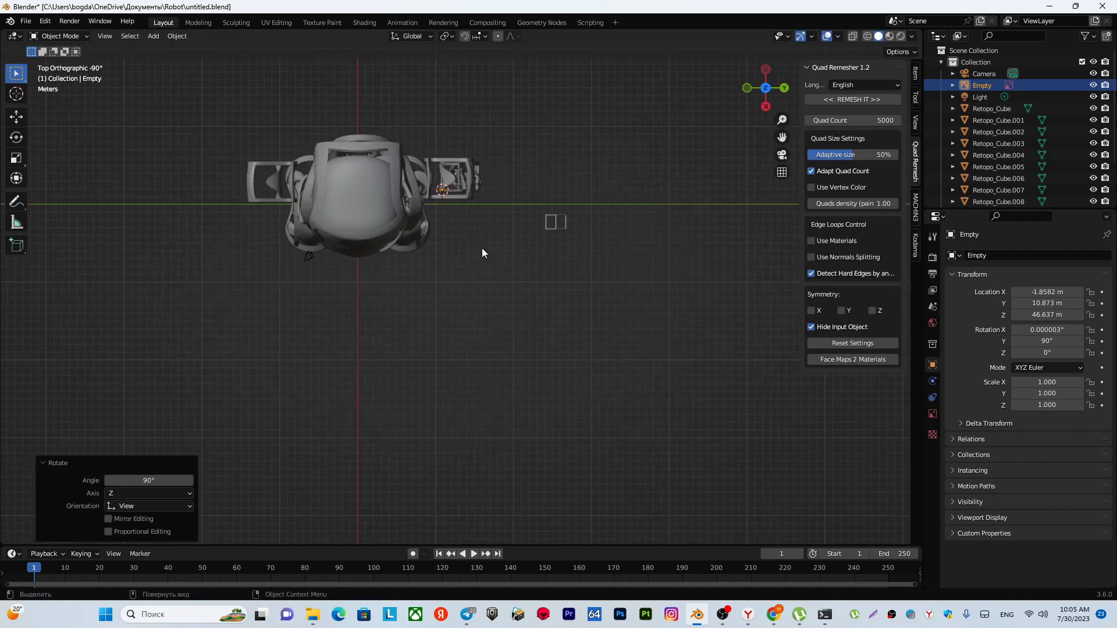
{"action": "key", "text": "r"}
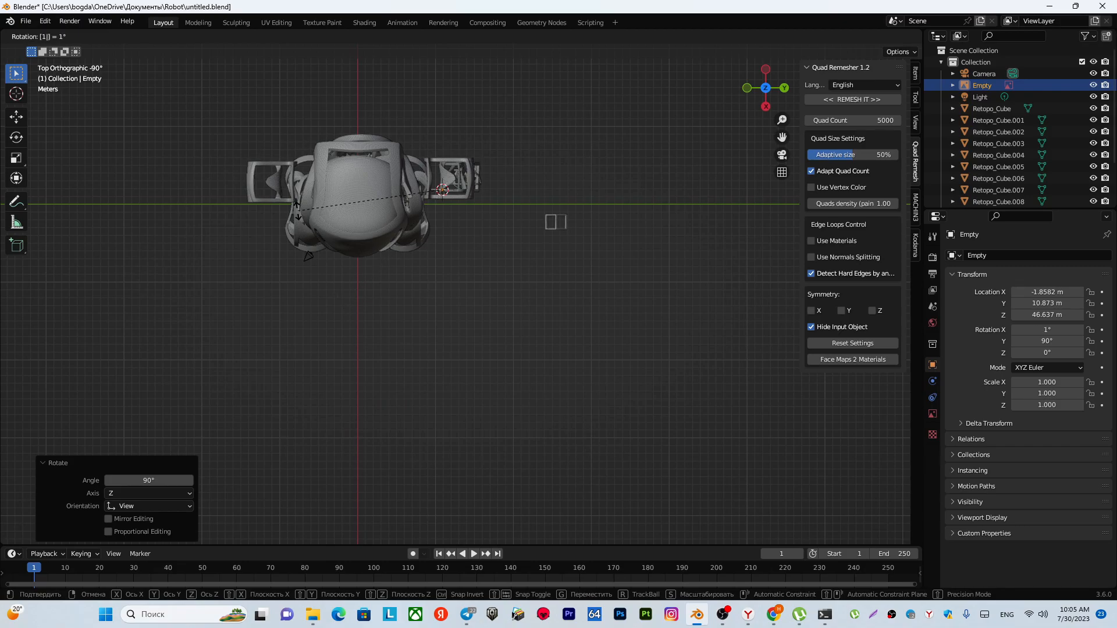
{"action": "key", "text": "Return"}
{"action": "middle_click_drag", "start_coordinate": [469, 287], "coordinate": [468, 131], "text": "alt"}
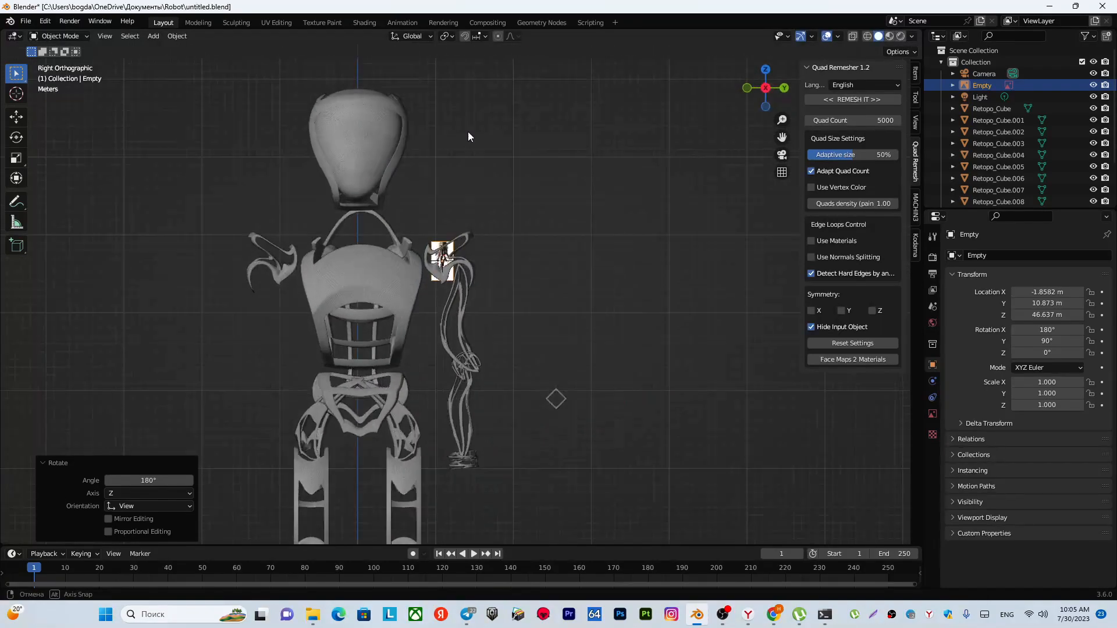
Lower the reference image about 25.2 m along Z to the height of the wrist.
{"action": "middle_click_drag", "start_coordinate": [502, 463], "coordinate": [507, 340], "text": "shift"}
{"action": "key", "text": "g"}
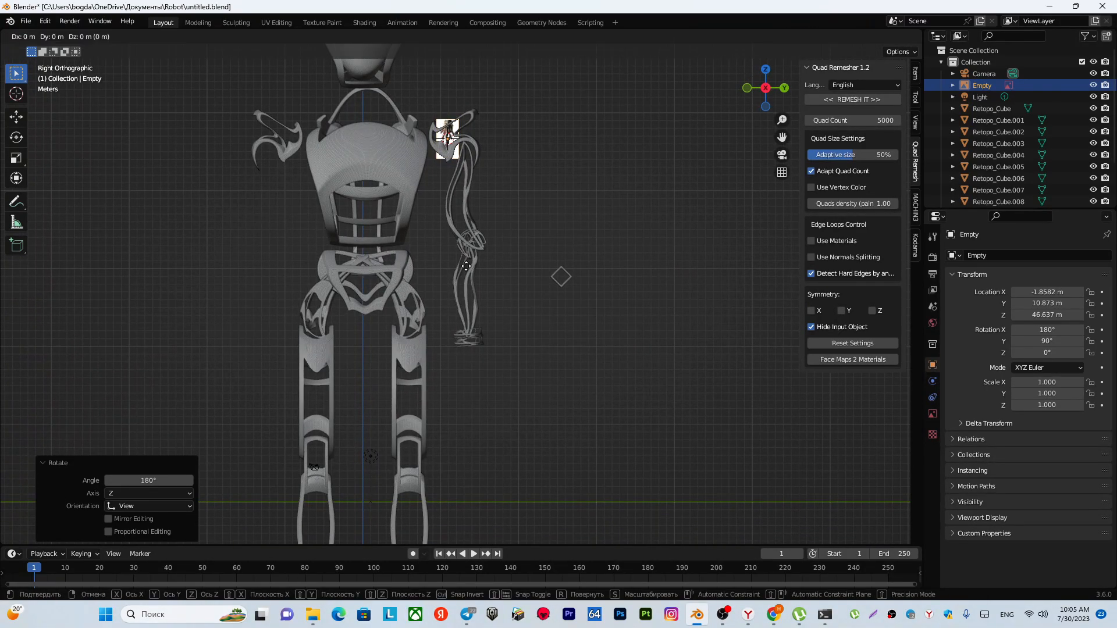
{"action": "key", "text": "z"}
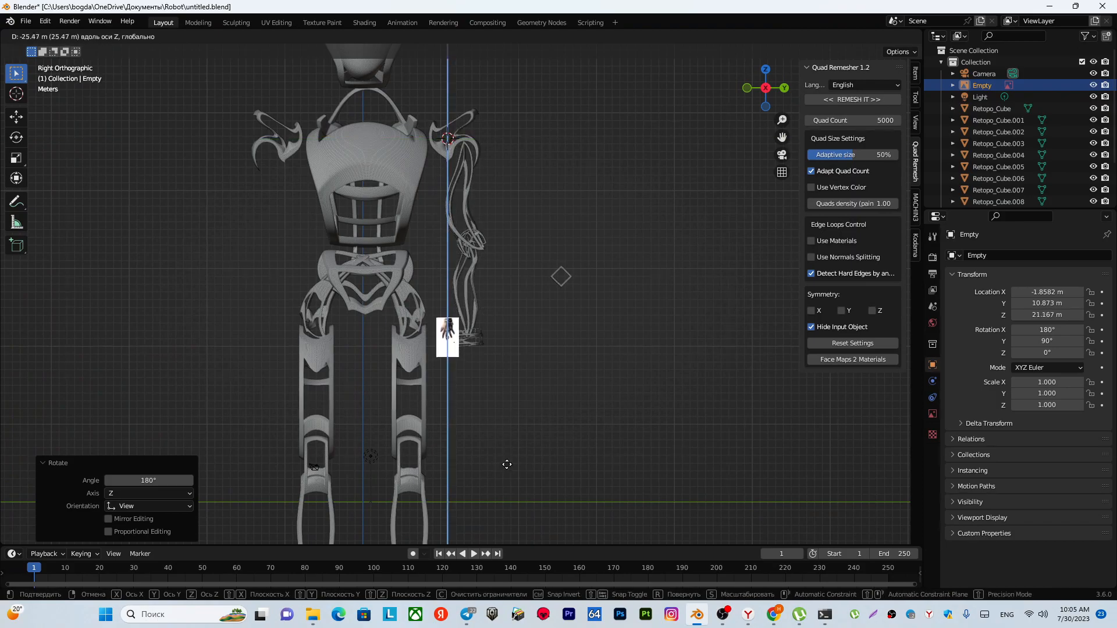
{"action": "left_click", "coordinate": [501, 386]}
Scale the reference image up by about 1.91 and move it directly beneath the wrist rings.
{"action": "scroll", "coordinate": [497, 336], "scroll_direction": "up", "scroll_amount": 5}
{"action": "mouse_move", "coordinate": [474, 349]}
{"action": "middle_mouse_down"}
{"action": "mouse_move", "coordinate": [488, 379]}
{"action": "mouse_move", "coordinate": [478, 356]}
{"action": "middle_mouse_up"}
{"action": "scroll", "coordinate": [430, 279], "scroll_direction": "down", "scroll_amount": 2}
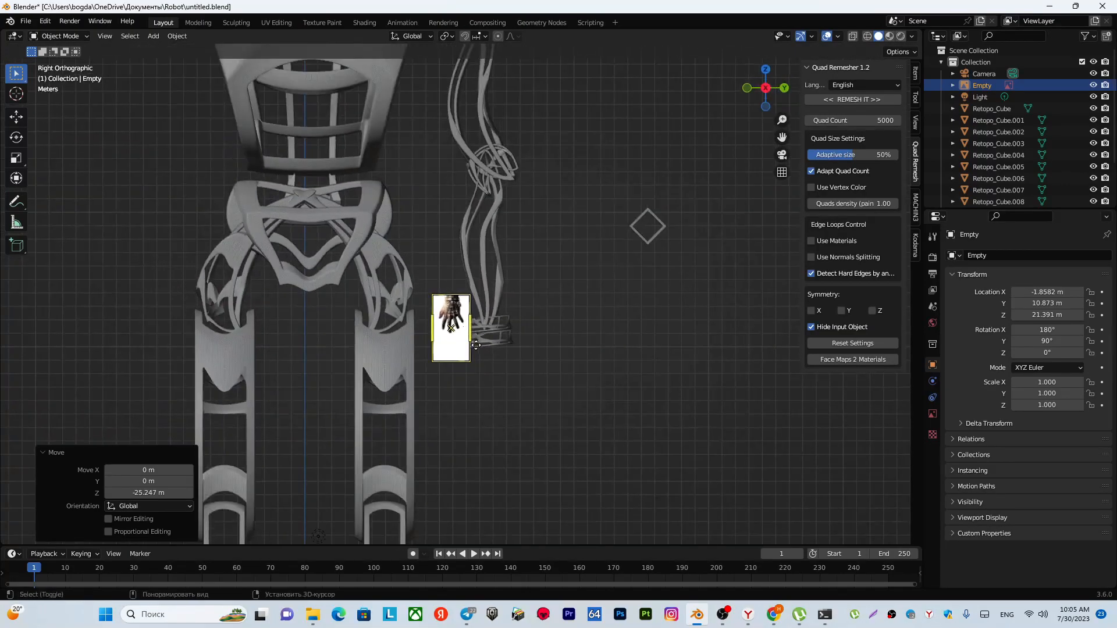
{"action": "scroll", "coordinate": [430, 280], "scroll_direction": "up", "scroll_amount": 2}
{"action": "key", "text": "s"}
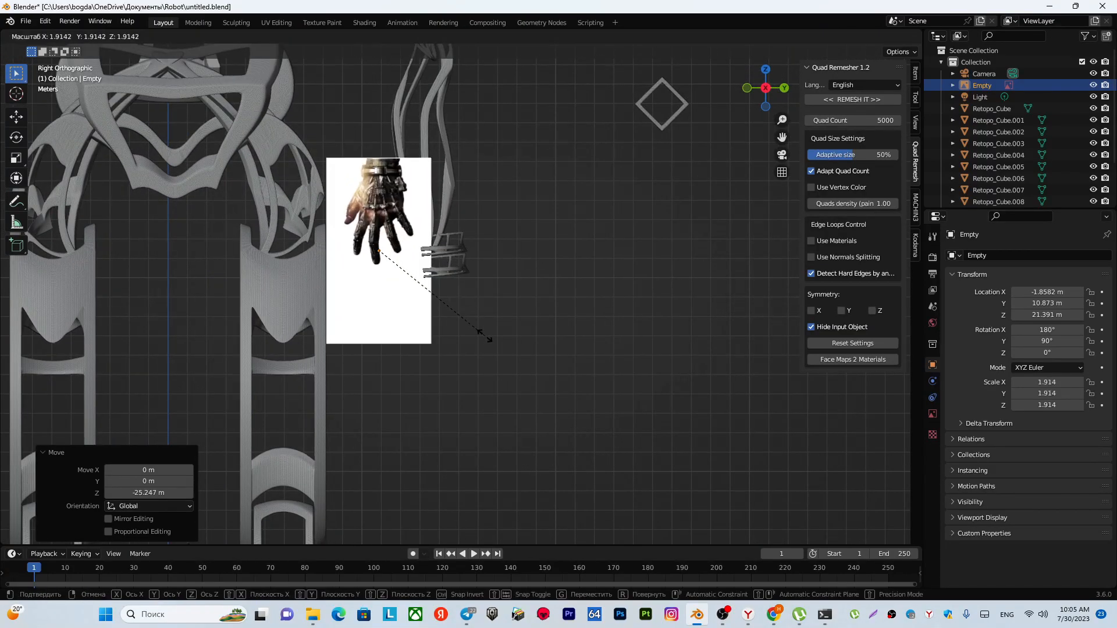
{"action": "left_click", "coordinate": [473, 334]}
{"action": "key", "text": "g"}
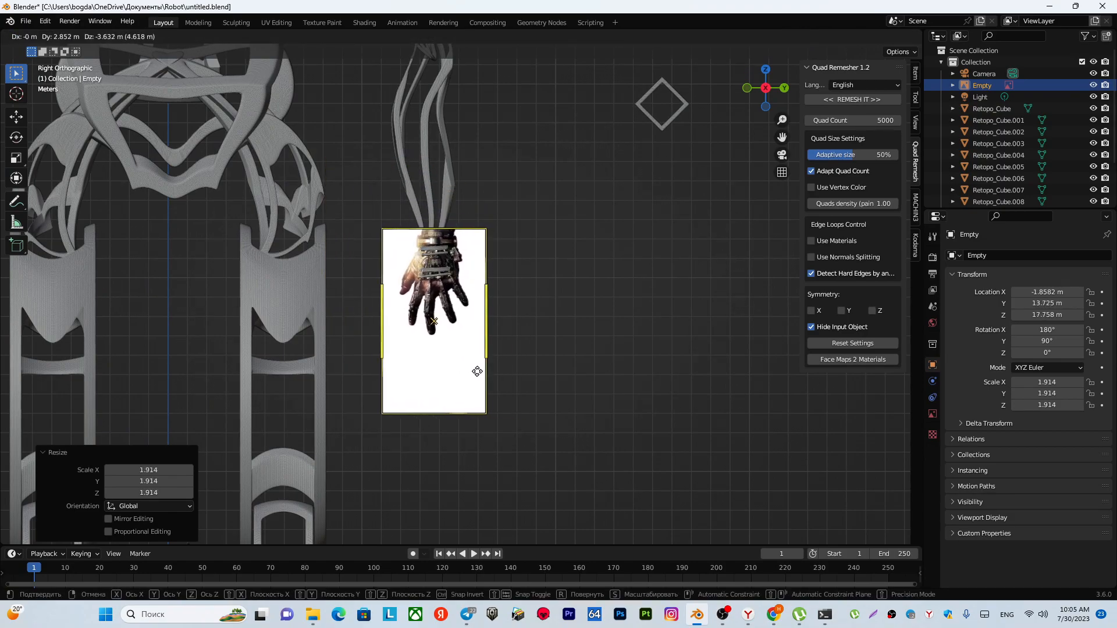
{"action": "left_click", "coordinate": [473, 424]}
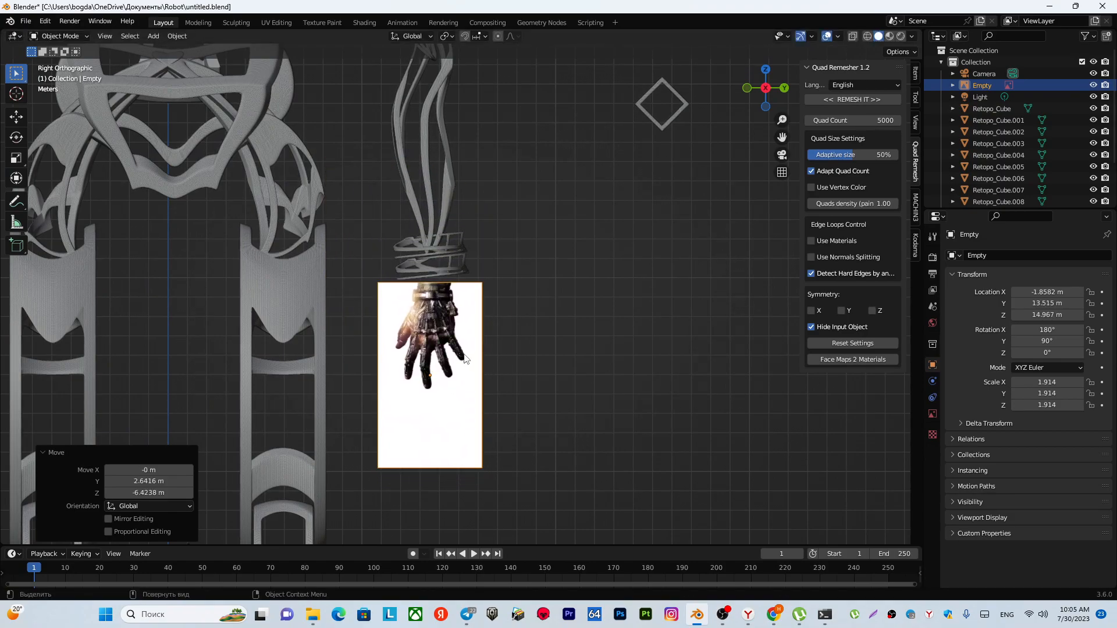
Enlarge the reference image by about 1.52 and lower it about 0.78 m against the wrist rings.
{"action": "key", "text": "s"}
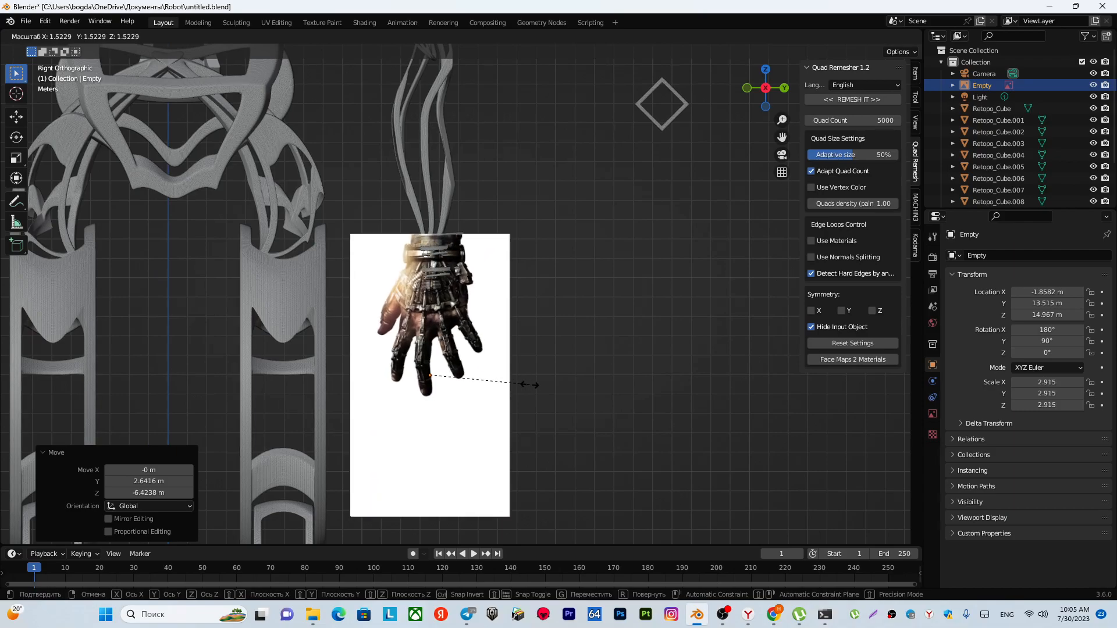
{"action": "left_click", "coordinate": [519, 370]}
{"action": "scroll", "coordinate": [496, 359], "scroll_direction": "down", "scroll_amount": 1}
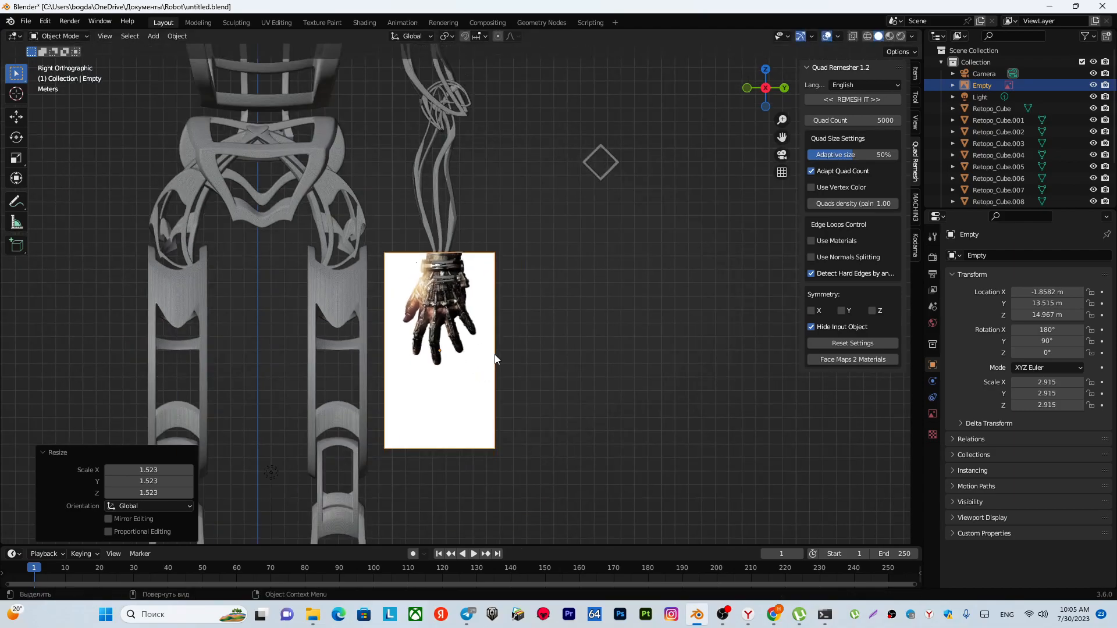
{"action": "key", "text": "g"}
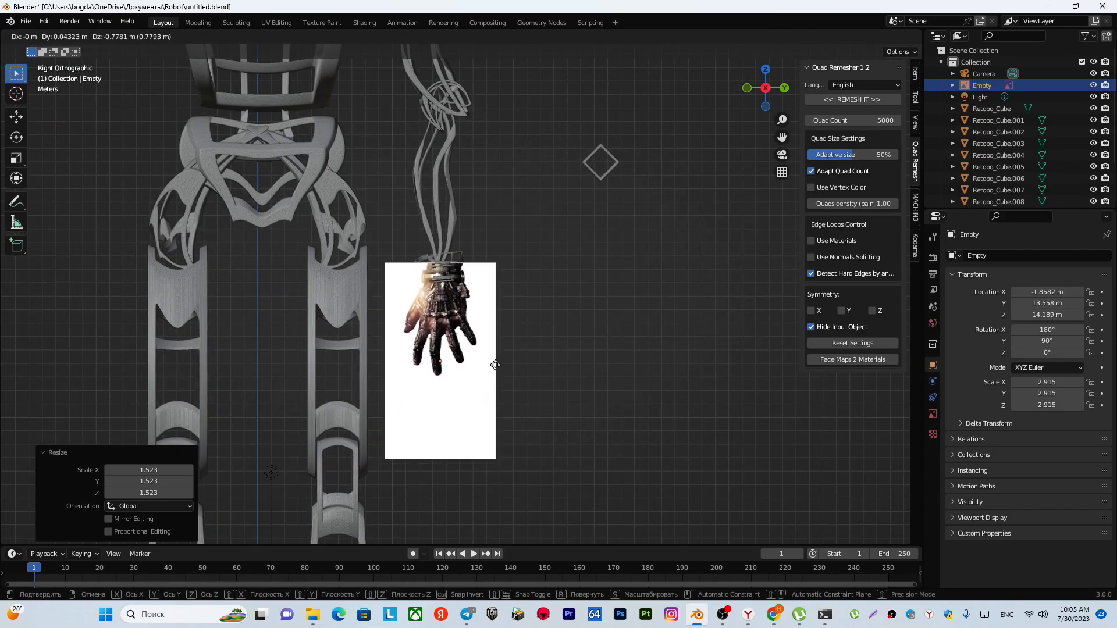
{"action": "left_click", "coordinate": [495, 365]}
Move the reference image about -4 m along X so that it sits behind the arm.
{"action": "middle_click_drag", "start_coordinate": [498, 372], "coordinate": [413, 374]}
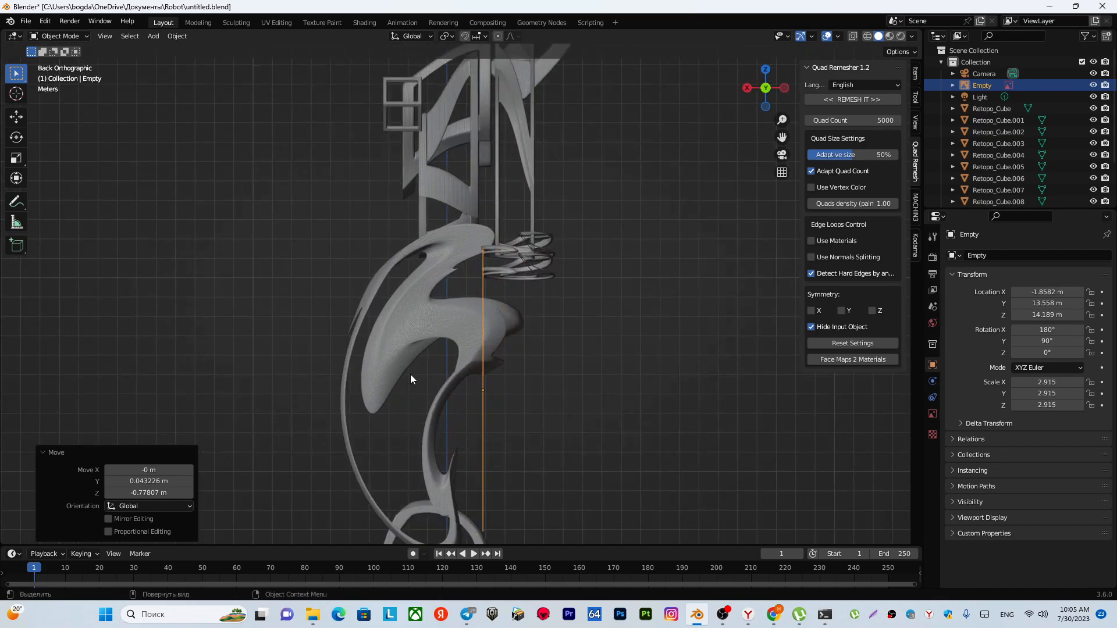
{"action": "key", "text": "g"}
{"action": "key", "text": "x"}
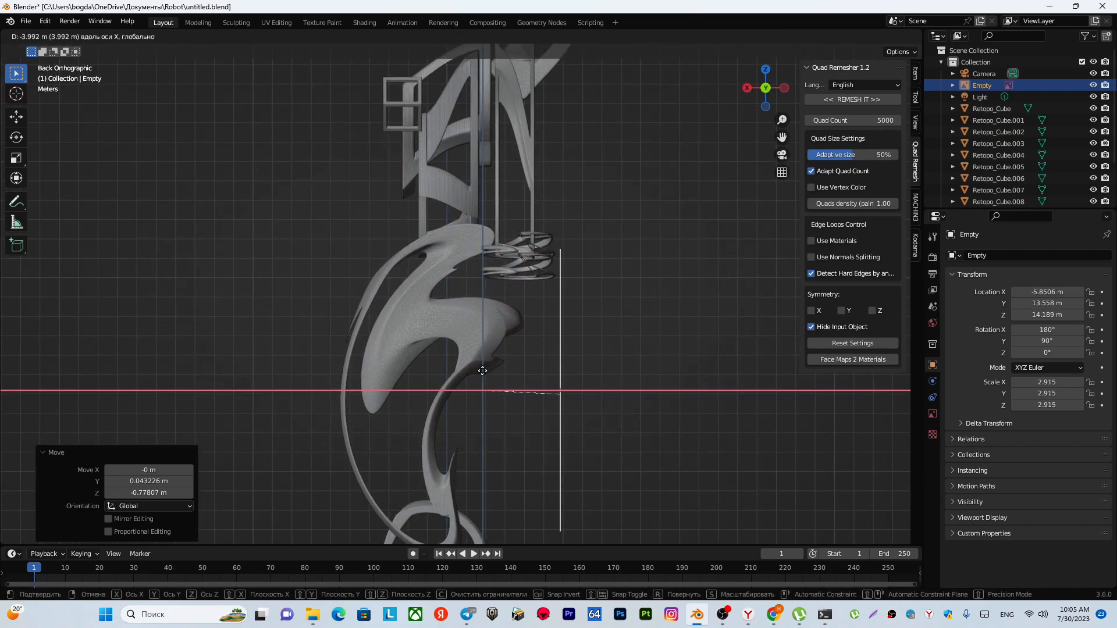
{"action": "left_click", "coordinate": [488, 371]}
{"action": "middle_click_drag", "start_coordinate": [497, 371], "coordinate": [579, 341]}
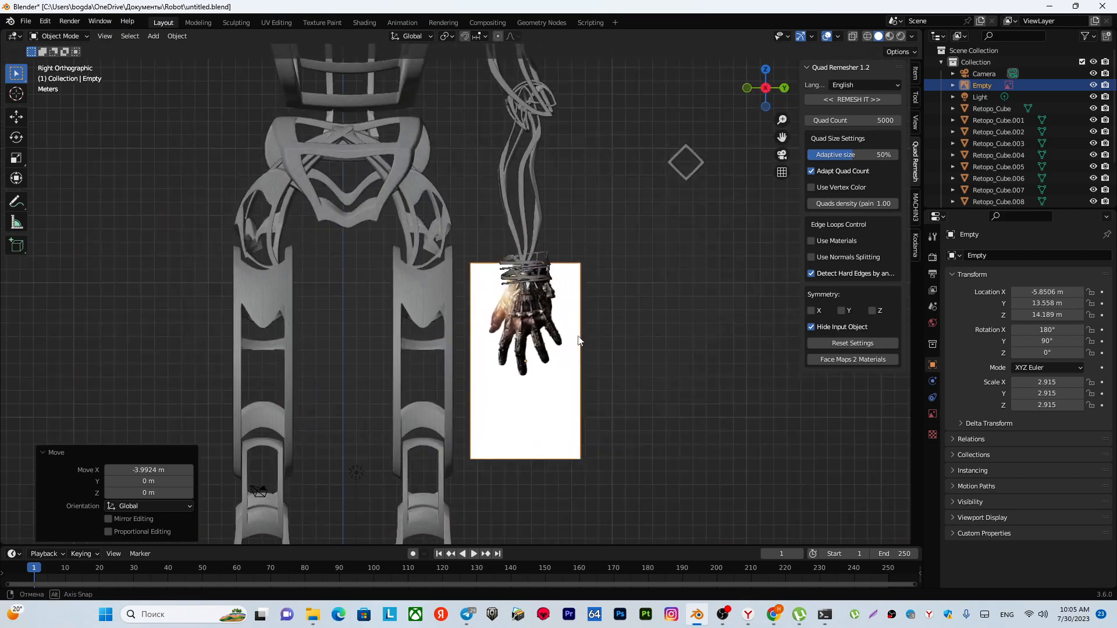
Lower the reference image about 1.3 m so its cuff begins just below the wrist rings, and deselect it.
{"action": "scroll", "coordinate": [544, 344], "scroll_direction": "up", "scroll_amount": 3}
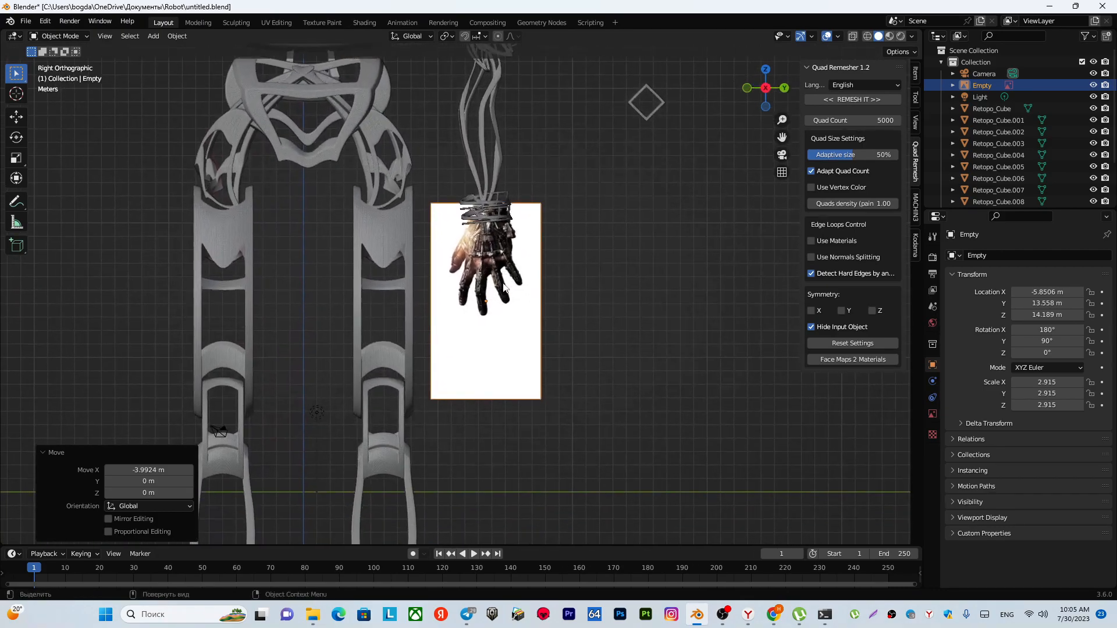
{"action": "left_click", "coordinate": [500, 277]}
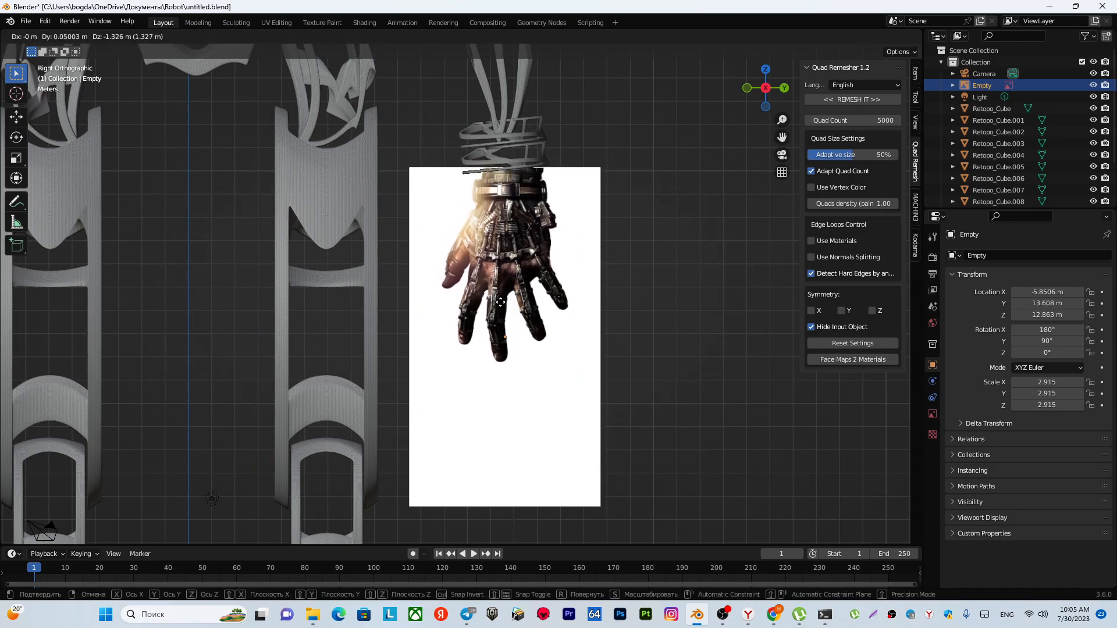
{"action": "left_click", "coordinate": [510, 291]}
{"action": "left_click", "coordinate": [646, 218]}
Select the small square frame beside the arm and set its X rotation to 0°.
{"action": "scroll", "coordinate": [637, 240], "scroll_direction": "down", "scroll_amount": 5}
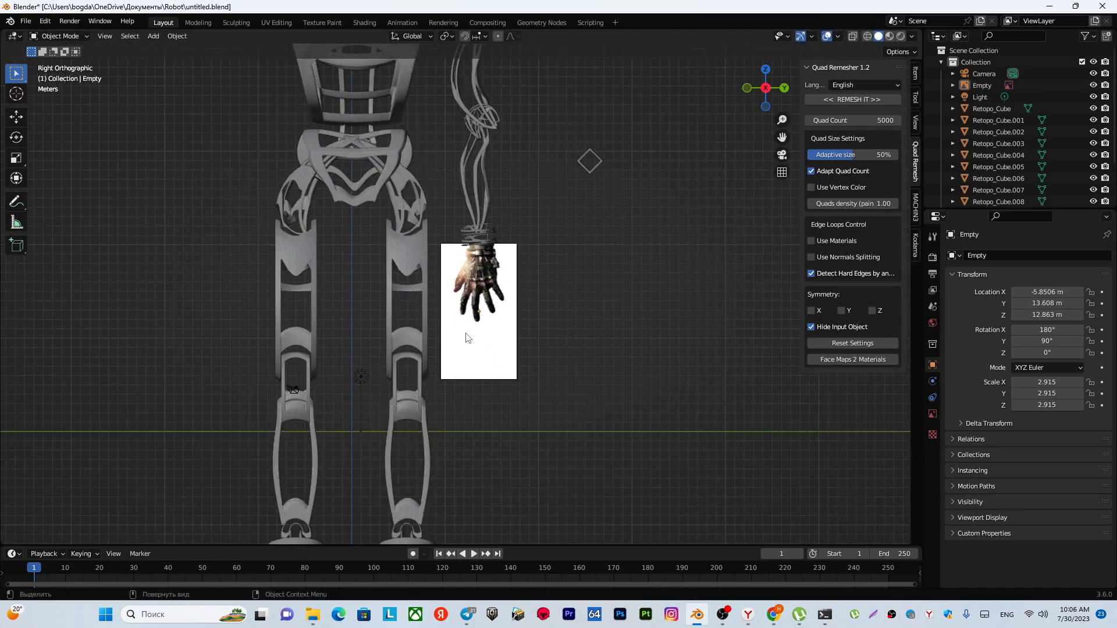
{"action": "scroll", "coordinate": [465, 340], "scroll_direction": "up", "scroll_amount": 6}
{"action": "scroll", "coordinate": [617, 242], "scroll_direction": "down", "scroll_amount": 3}
{"action": "middle_click_drag", "start_coordinate": [605, 246], "coordinate": [534, 265]}
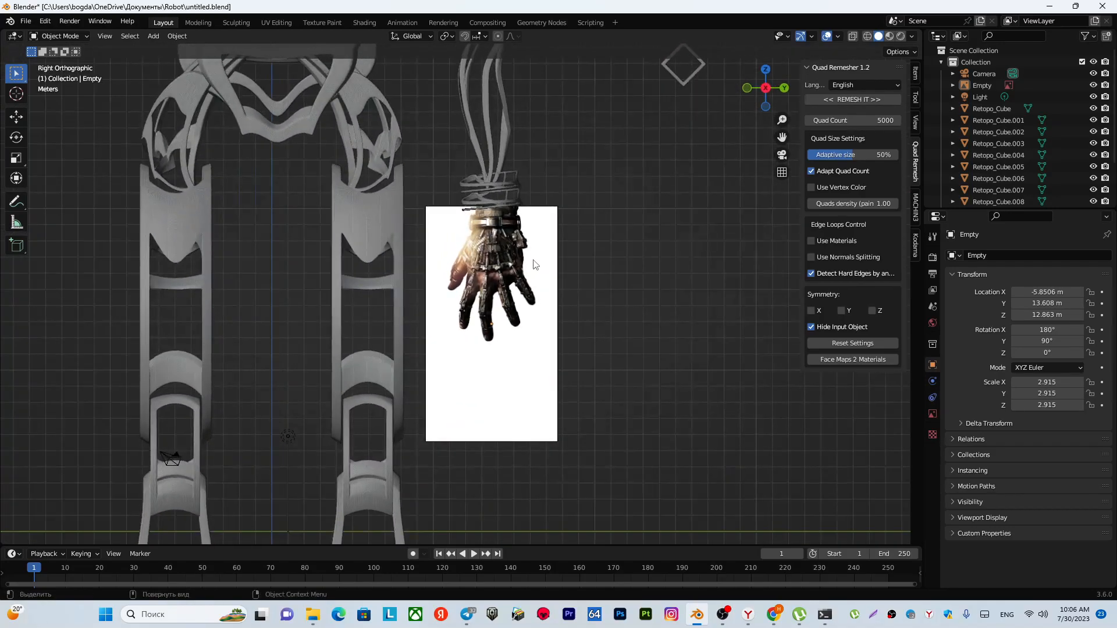
{"action": "scroll", "coordinate": [493, 282], "scroll_direction": "up", "scroll_amount": 2}
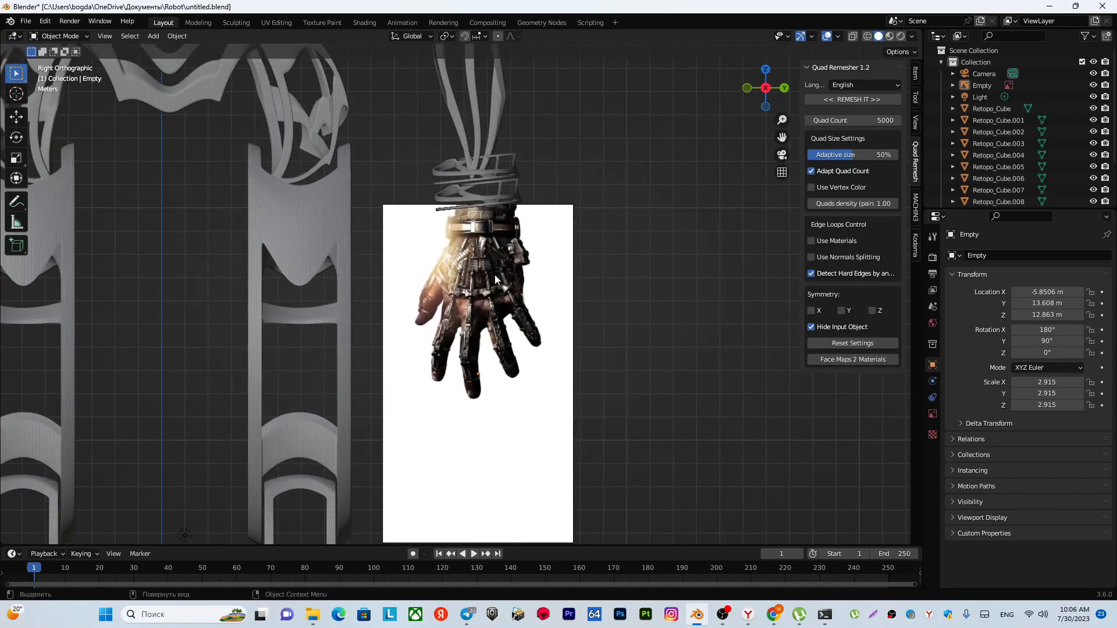
{"action": "scroll", "coordinate": [523, 251], "scroll_direction": "down", "scroll_amount": 2}
{"action": "left_click", "coordinate": [670, 100]}
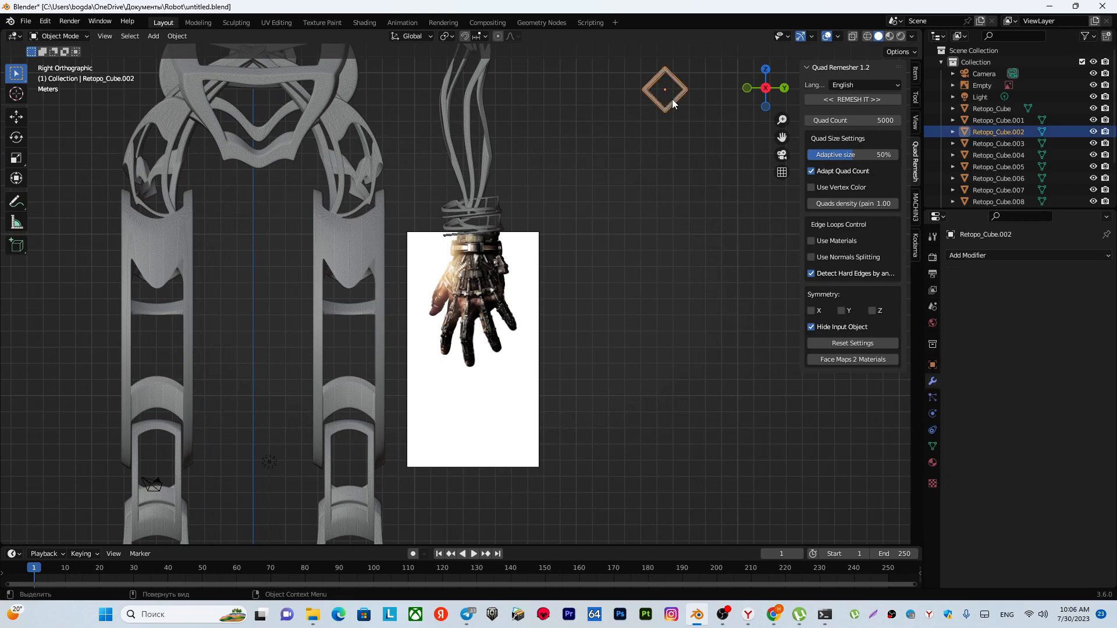
{"action": "middle_click_drag", "start_coordinate": [672, 99], "coordinate": [623, 232], "text": "shift"}
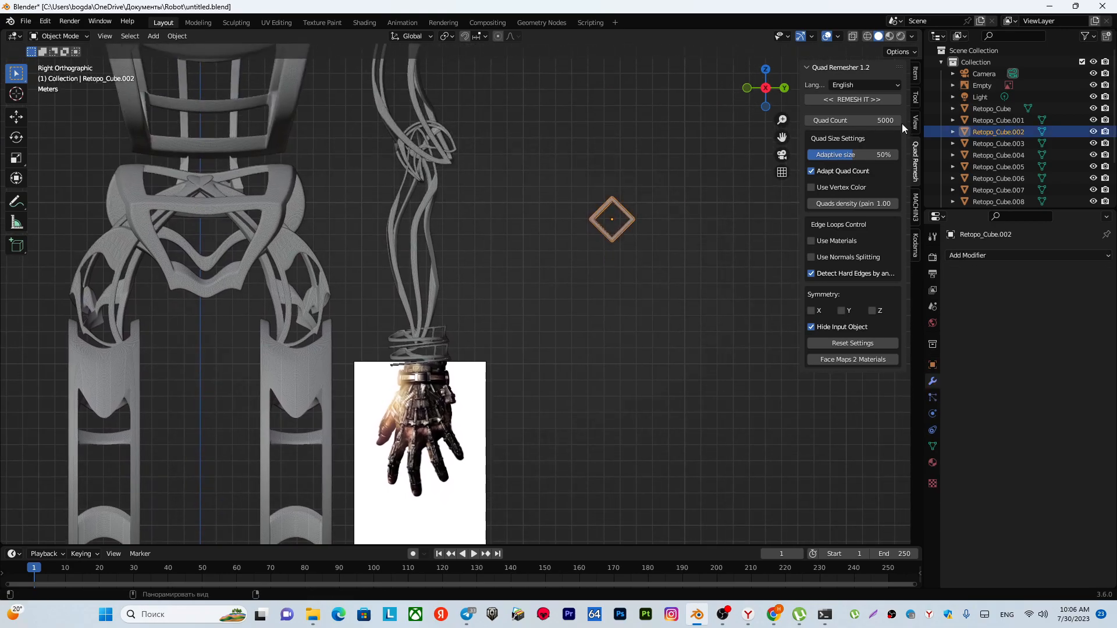
{"action": "left_click", "coordinate": [913, 71]}
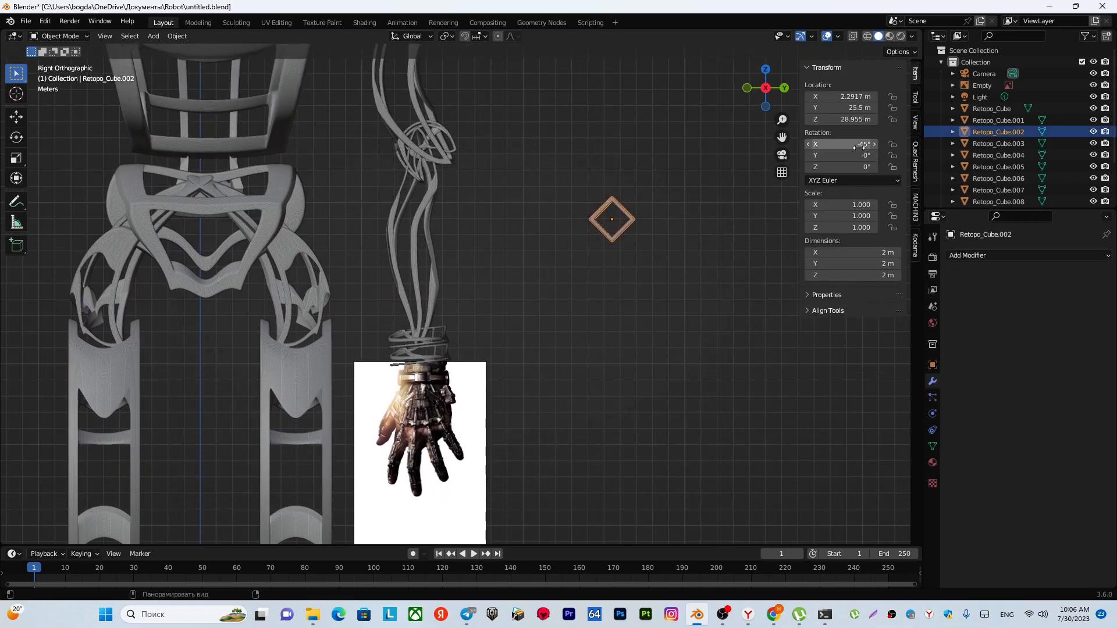
{"action": "key", "text": "Return"}
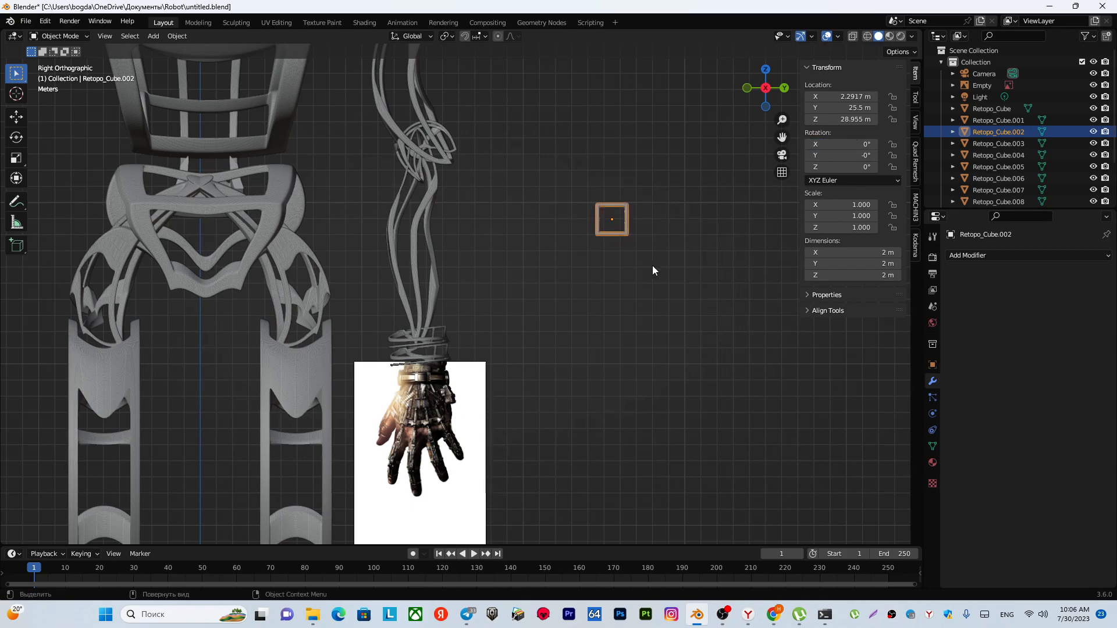
Duplicate the square frame and place the copy over the back of the hand in the reference image.
{"action": "left_click", "coordinate": [659, 247]}
{"action": "left_click", "coordinate": [622, 231]}
{"action": "key", "text": "shift+d"}
{"action": "left_click", "coordinate": [628, 228]}
{"action": "key", "text": "g"}
{"action": "left_click", "coordinate": [433, 408]}
{"action": "middle_click_drag", "start_coordinate": [417, 399], "coordinate": [538, 313], "text": "shift"}
{"action": "scroll", "coordinate": [538, 313], "scroll_direction": "up", "scroll_amount": 5}
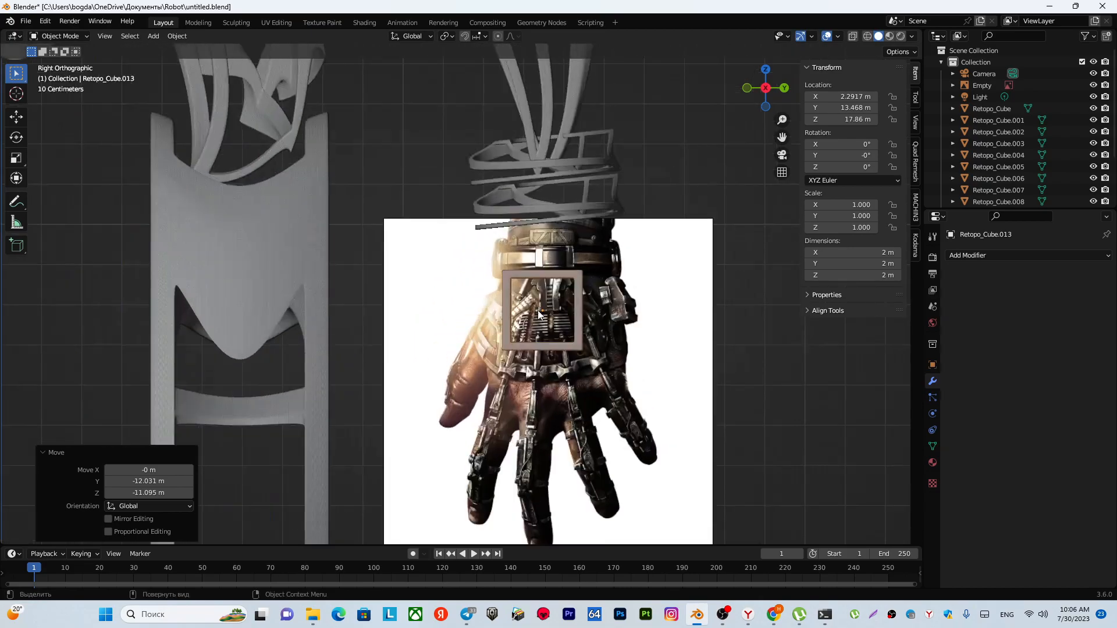
Raise the copied square frame about 1.05 m so that it covers the metal cuff in the reference image.
{"action": "scroll", "coordinate": [539, 315], "scroll_direction": "up", "scroll_amount": 3}
{"action": "scroll", "coordinate": [484, 299], "scroll_direction": "up", "scroll_amount": 1}
{"action": "scroll", "coordinate": [468, 354], "scroll_direction": "up", "scroll_amount": 2}
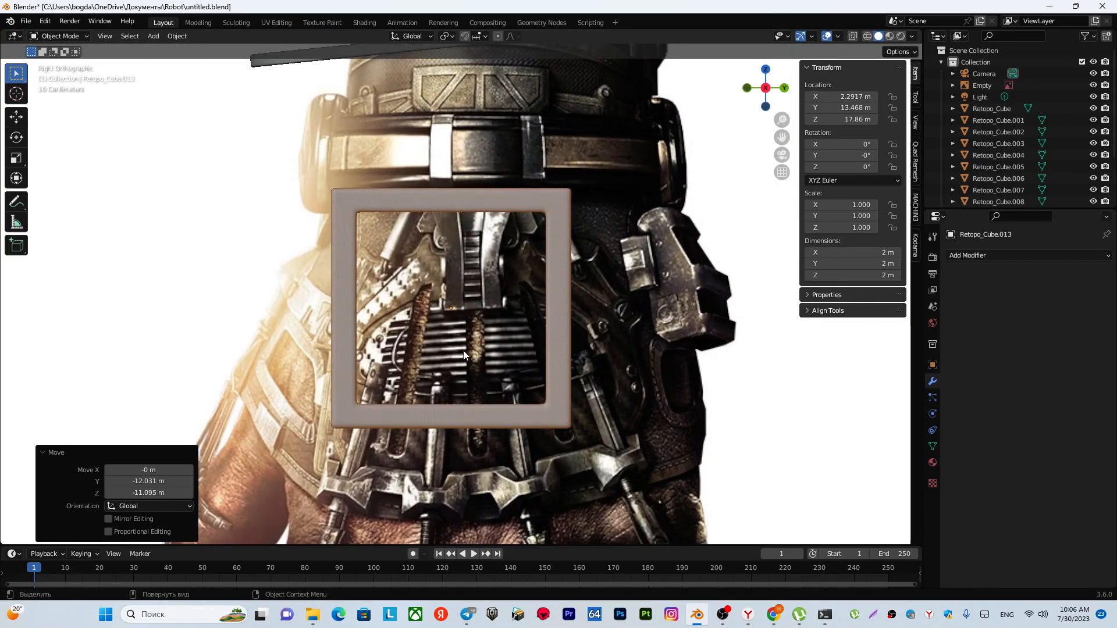
{"action": "key", "text": "g"}
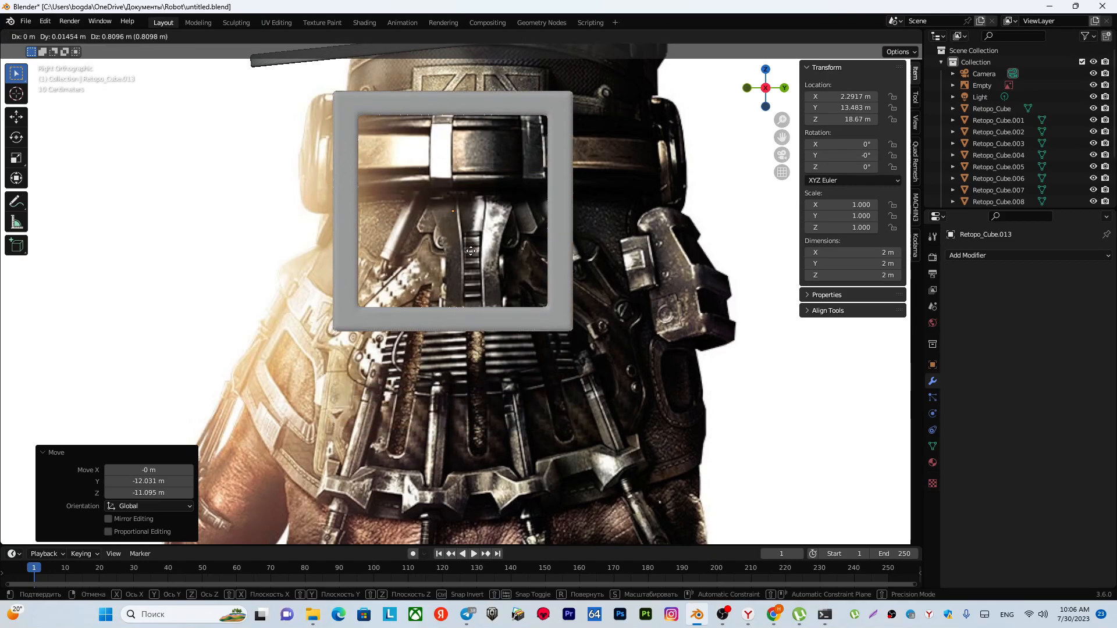
{"action": "left_click", "coordinate": [475, 227]}
{"action": "middle_click_drag", "start_coordinate": [475, 227], "coordinate": [464, 320], "text": "shift"}
{"action": "scroll", "coordinate": [470, 326], "scroll_direction": "down", "scroll_amount": 2}
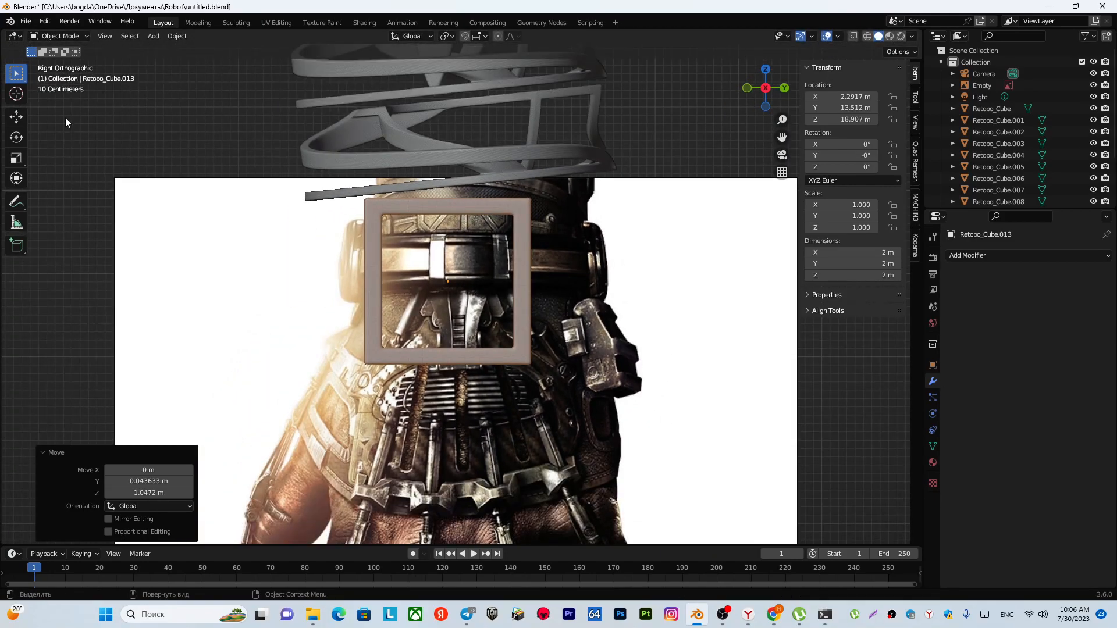
Flatten the copied square frame to a Z scale of 0.27 and raise it about 0.28 m onto the cuff's metal band.
{"action": "left_click", "coordinate": [17, 156]}
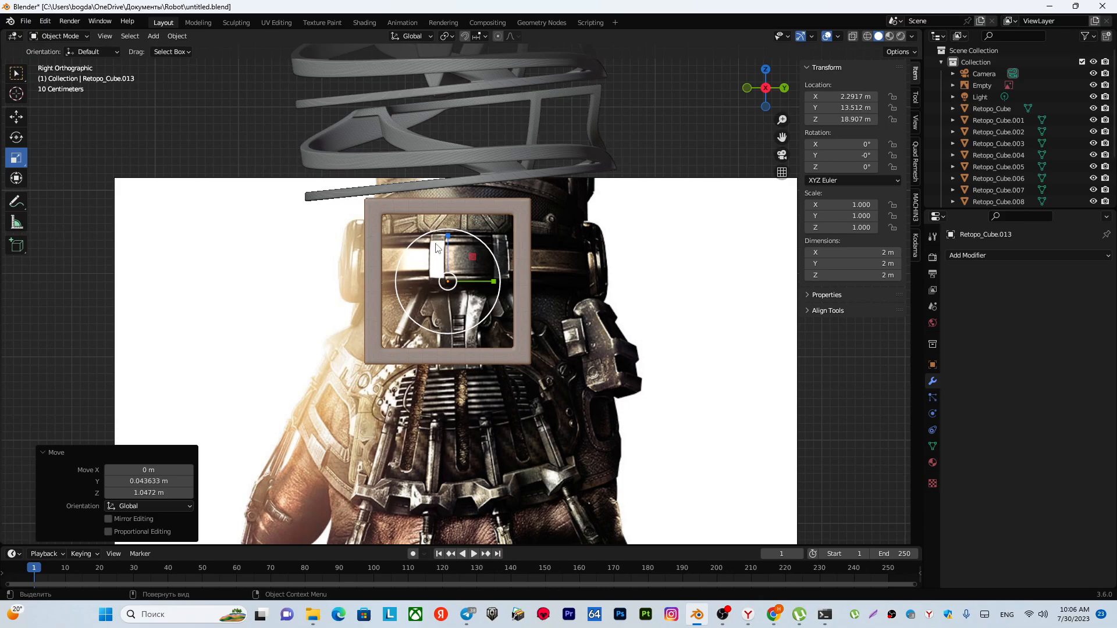
{"action": "left_click_drag", "start_coordinate": [451, 240], "coordinate": [455, 284]}
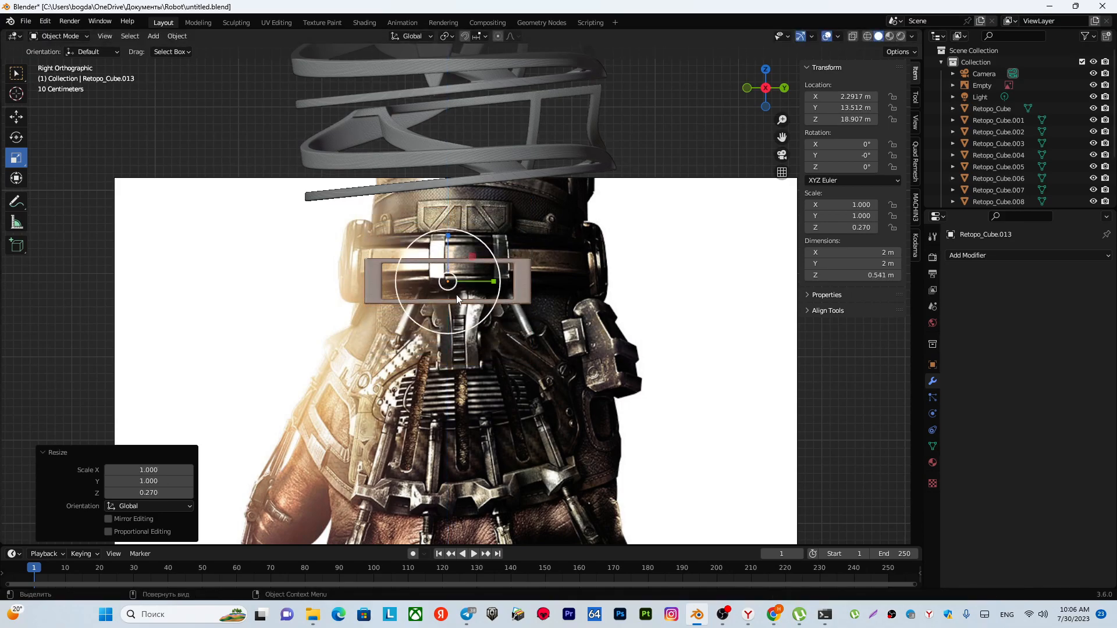
{"action": "key", "text": "g"}
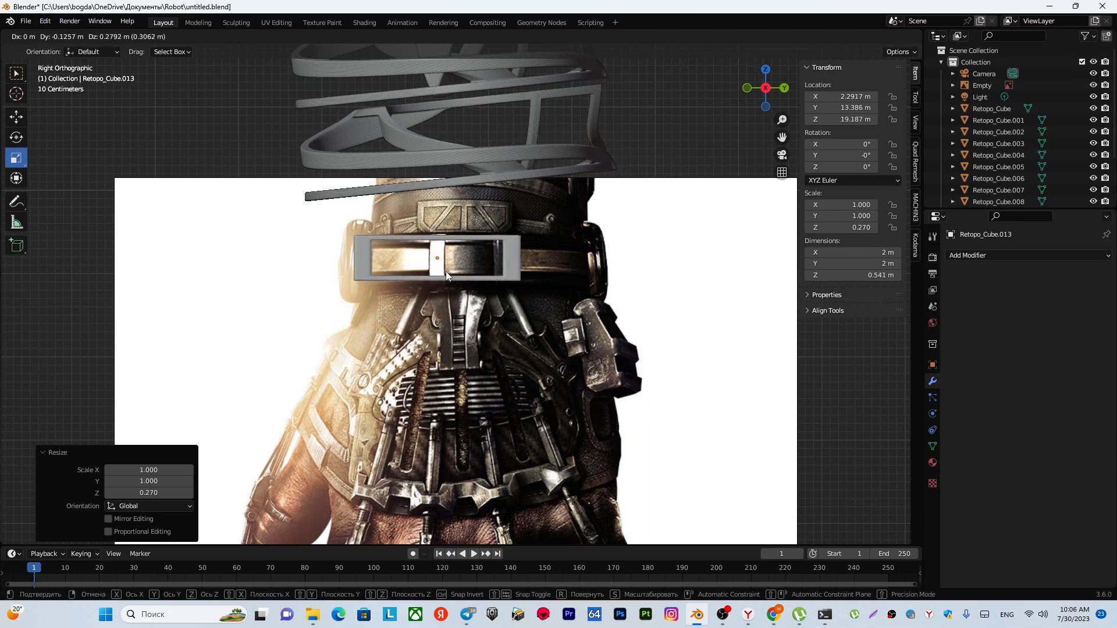
{"action": "left_click", "coordinate": [447, 273]}
Widen the flattened frame to a Y scale of about 1.5 and shift it about 0.45 m along Y to span the cuff's band.
{"action": "left_click_drag", "start_coordinate": [483, 258], "coordinate": [502, 265]}
{"action": "key", "text": "g"}
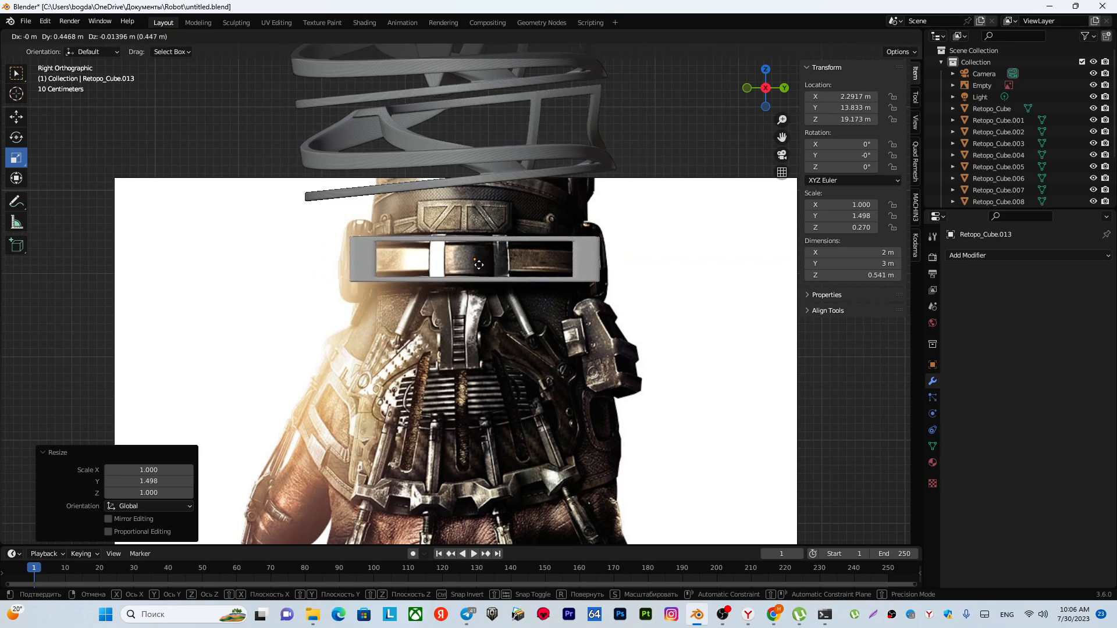
{"action": "left_click", "coordinate": [479, 263]}
{"action": "scroll", "coordinate": [494, 276], "scroll_direction": "down", "scroll_amount": 2}
{"action": "scroll", "coordinate": [482, 300], "scroll_direction": "up", "scroll_amount": 4}
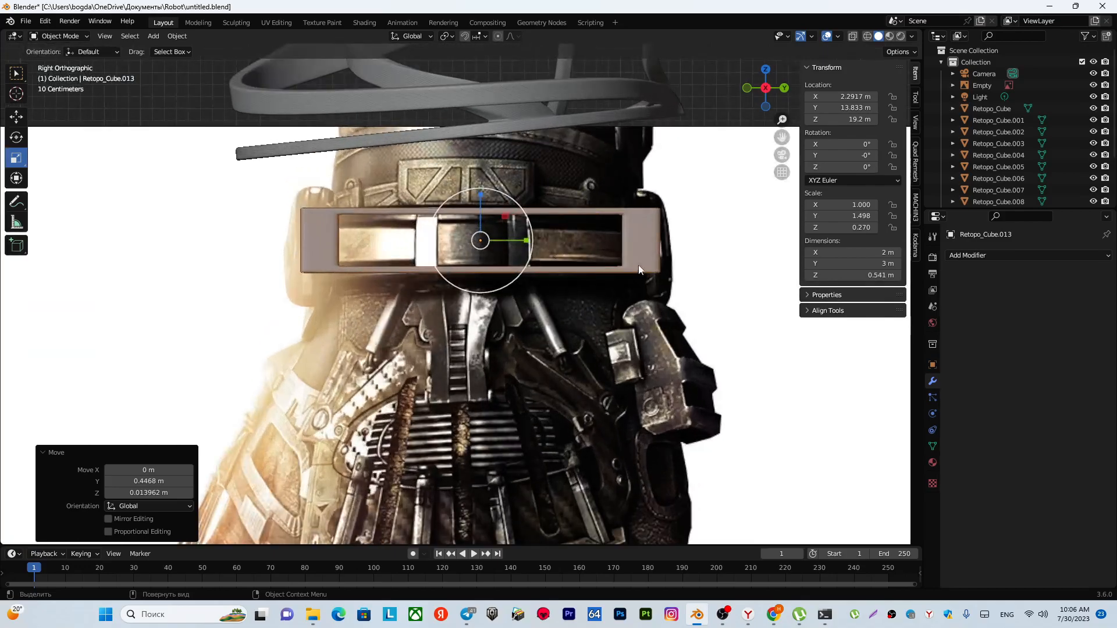
{"action": "middle_click_drag", "start_coordinate": [715, 105], "coordinate": [378, 260]}
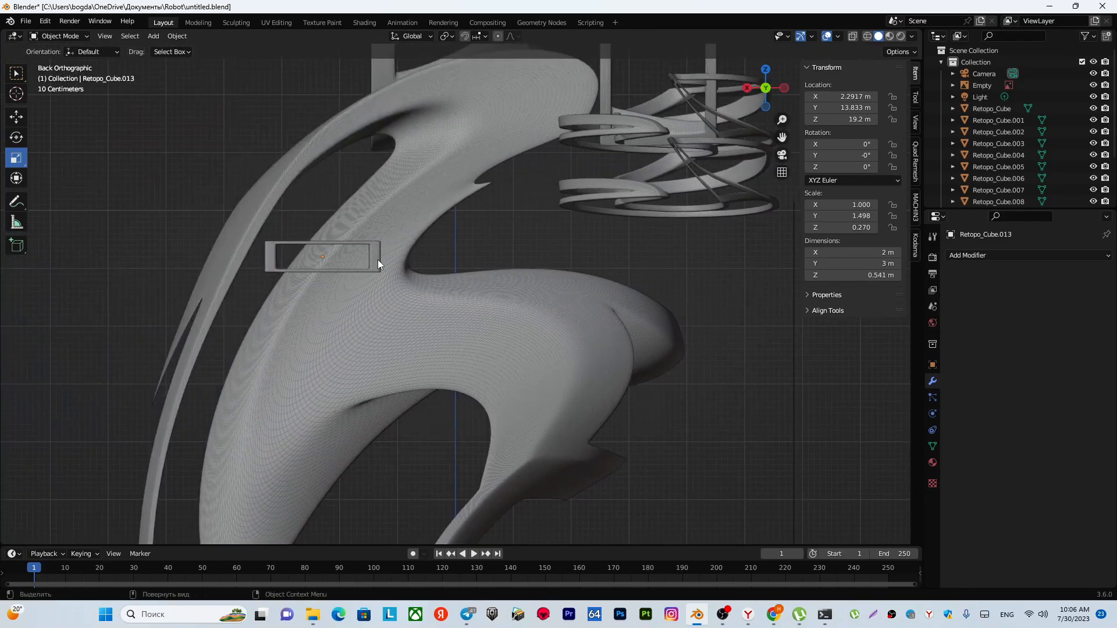